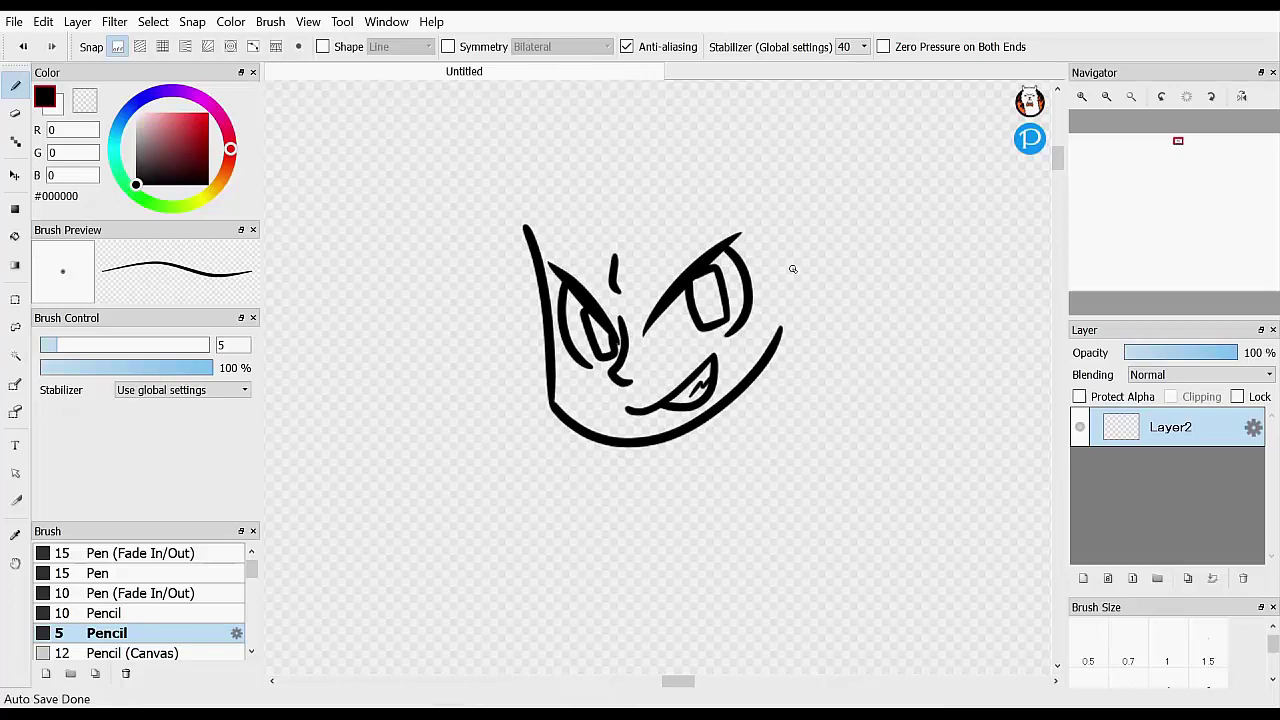
# Draw the ear beside the right-hand eye with the 10 px Pencil and add a new layer above the face
pyautogui.click(162, 612)
pyautogui.moveTo(775, 235); pyautogui.dragTo(777, 324)
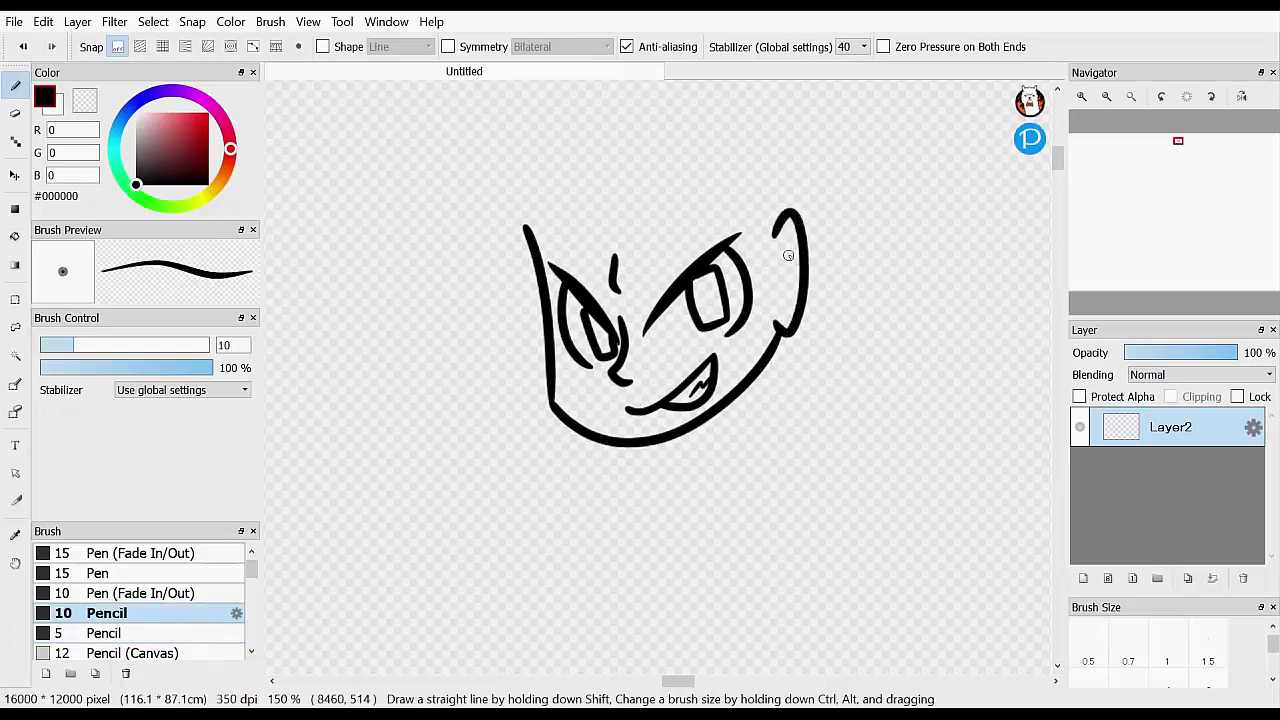
pyautogui.click(1083, 578)
pyautogui.click(1190, 467)
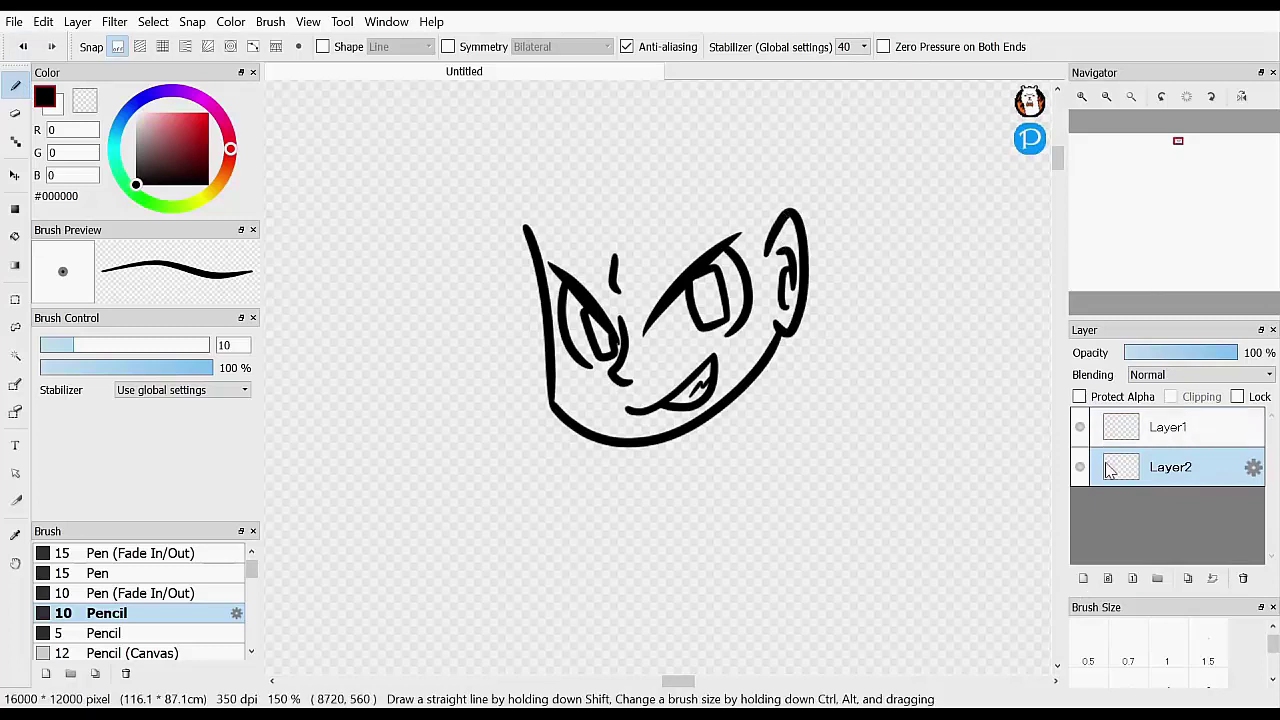
# Draw a forehead headband on Layer1 with a metal plate, adding its swirl emblem and corner rivets with the 5 px Pencil
pyautogui.click(1102, 428)
pyautogui.moveTo(772, 236)
pyautogui.mouseDown()
pyautogui.moveTo(526, 252)
pyautogui.moveTo(507, 197)
pyautogui.moveTo(817, 202)
pyautogui.mouseUp()
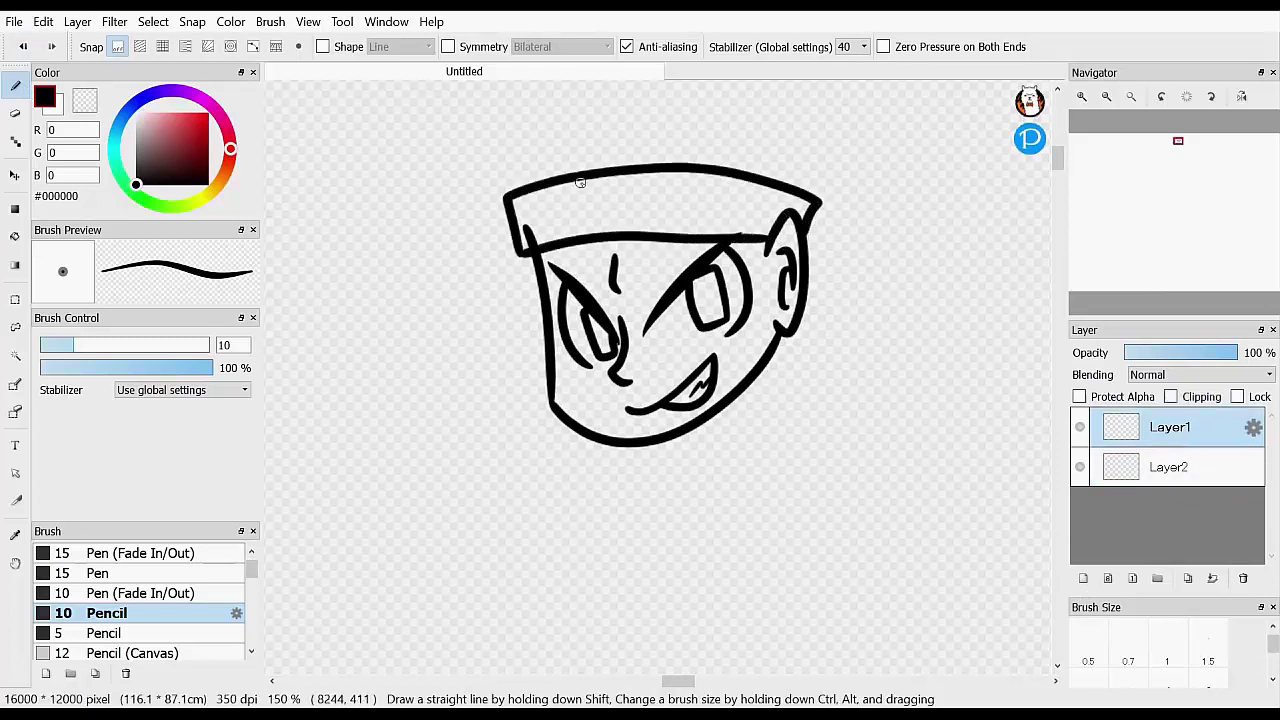
pyautogui.moveTo(580, 180); pyautogui.dragTo(577, 240)
pyautogui.moveTo(686, 173); pyautogui.dragTo(684, 238)
pyautogui.click(23, 46)
pyautogui.click(23, 46)
pyautogui.moveTo(588, 174); pyautogui.dragTo(586, 238)
pyautogui.moveTo(690, 171); pyautogui.dragTo(685, 238)
pyautogui.click(160, 633)
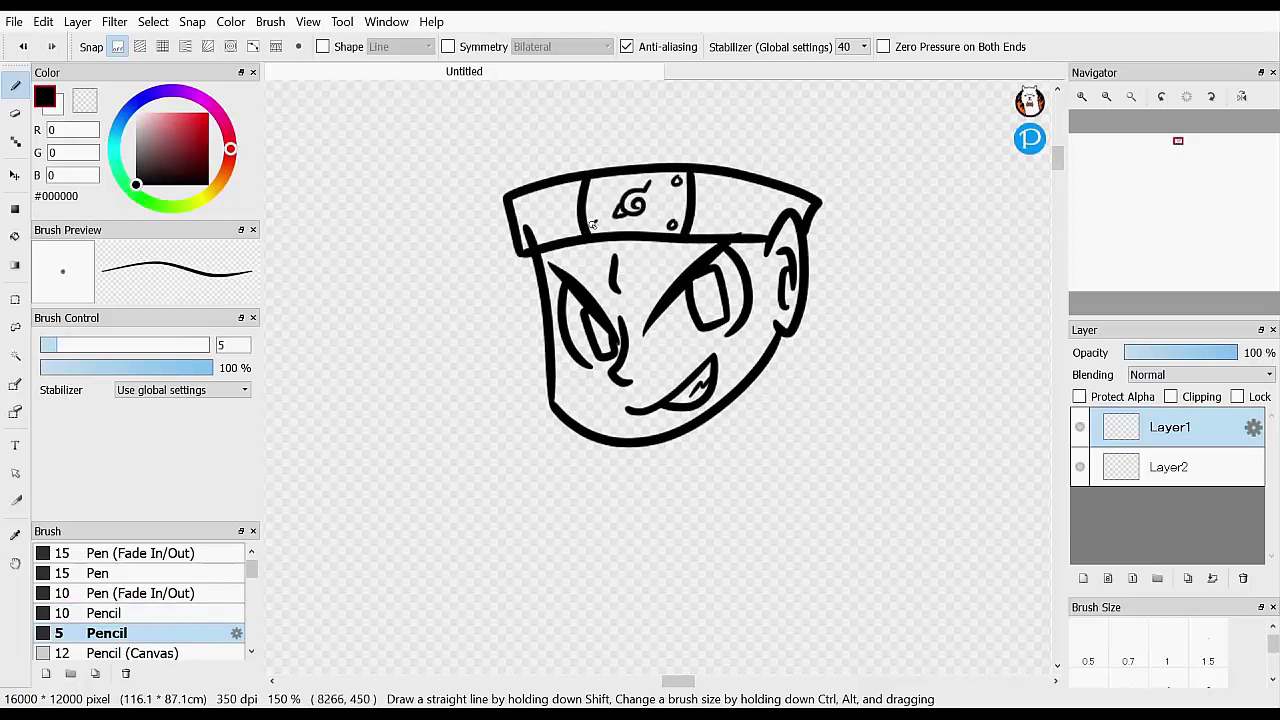
# Erase the face lines on Layer2 that overlap the headband, using the 10 px Pencil with transparent colour
pyautogui.click(163, 613)
pyautogui.press('x')
pyautogui.click(1218, 466)
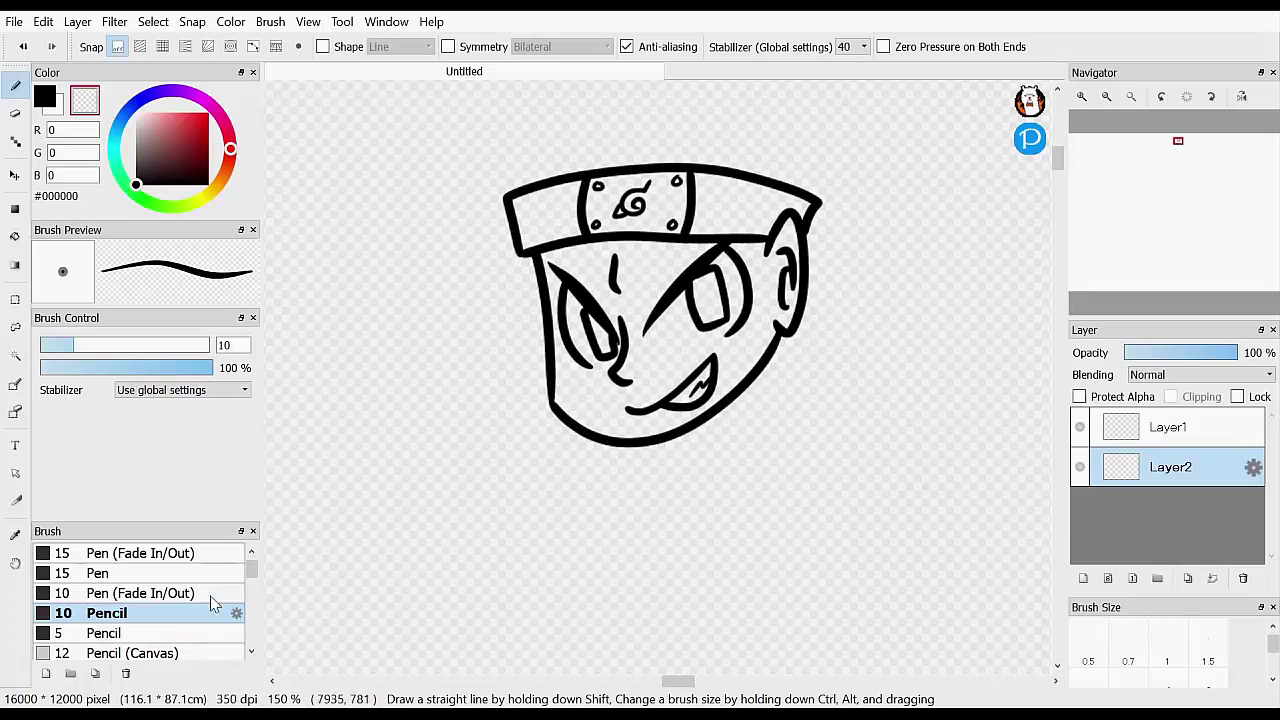
# Draw the sideburn in front of the ear and hatch shading along the cheek and jaw with the 5 px Pencil
pyautogui.moveTo(1057, 162); pyautogui.dragTo(1057, 160)
pyautogui.press('z')
pyautogui.moveTo(768, 282)
pyautogui.mouseDown()
pyautogui.moveTo(748, 310)
pyautogui.moveTo(746, 280)
pyautogui.mouseUp()
pyautogui.click(187, 631)
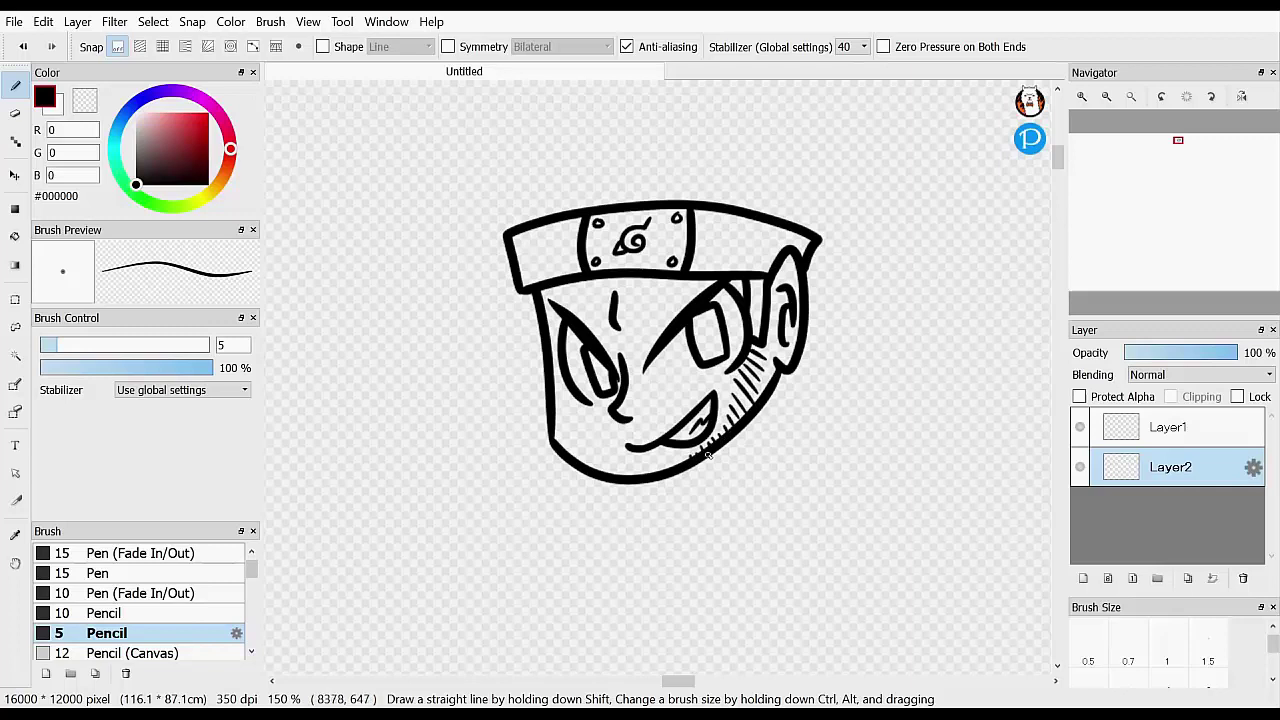
# Add a new layer on top and merge the headband layer down into Layer2
pyautogui.click(172, 615)
pyautogui.click(1168, 427)
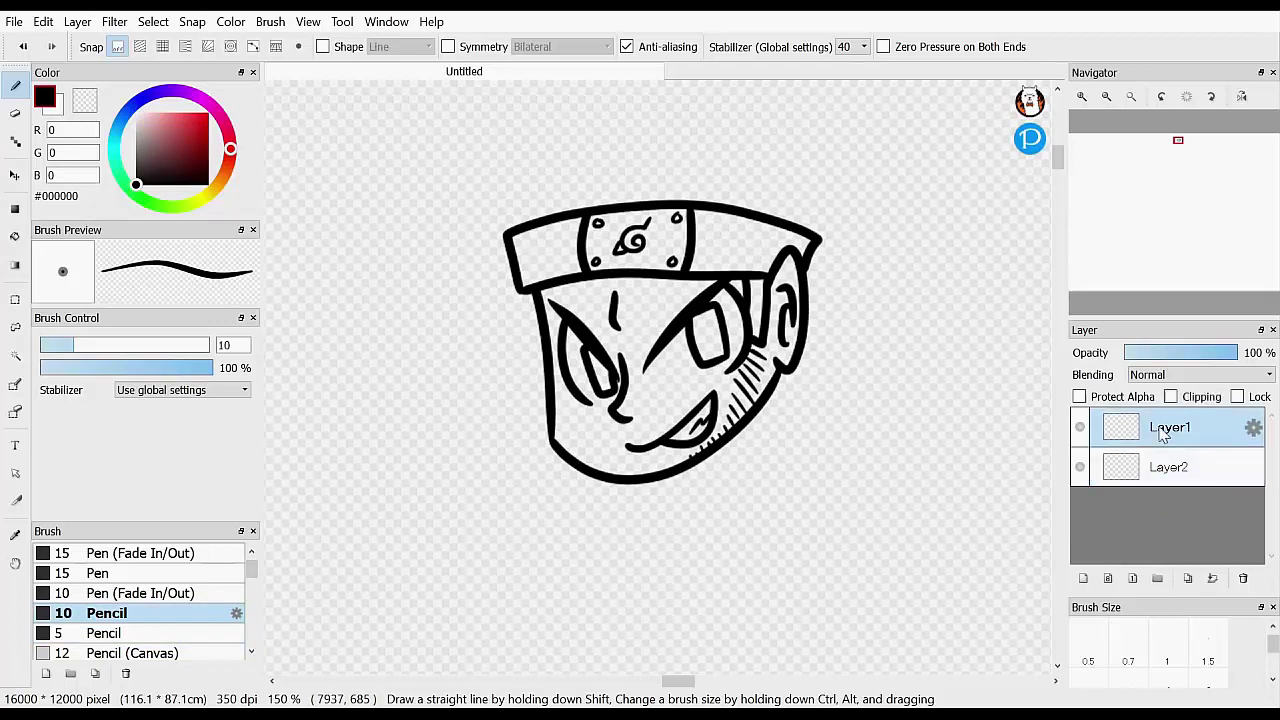
pyautogui.click(1083, 578)
pyautogui.click(1168, 467)
pyautogui.click(1212, 578)
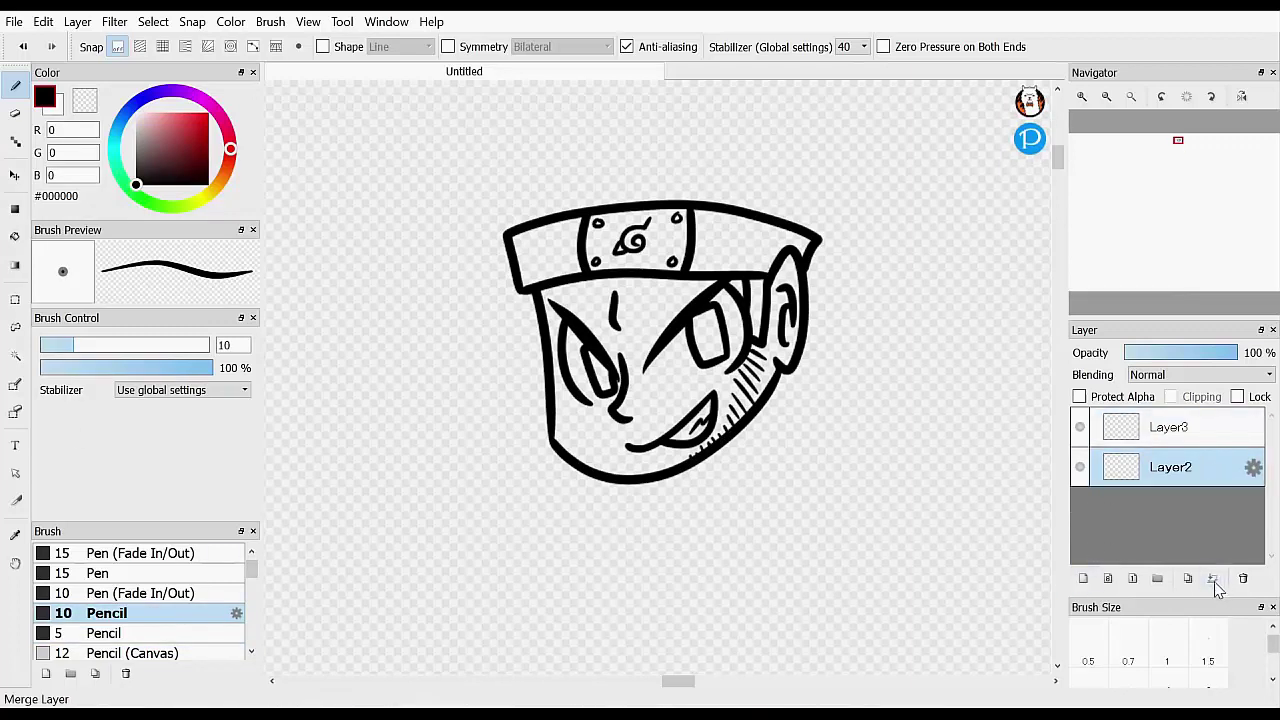
# Lower Layer2's opacity to 56% and draw a double-outlined angular earpiece over the ear on Layer3
pyautogui.moveTo(1232, 352); pyautogui.dragTo(1195, 352)
pyautogui.click(1170, 427)
pyautogui.moveTo(771, 243)
pyautogui.mouseDown()
pyautogui.moveTo(818, 368)
pyautogui.moveTo(754, 265)
pyautogui.moveTo(812, 366)
pyautogui.moveTo(802, 252)
pyautogui.mouseUp()
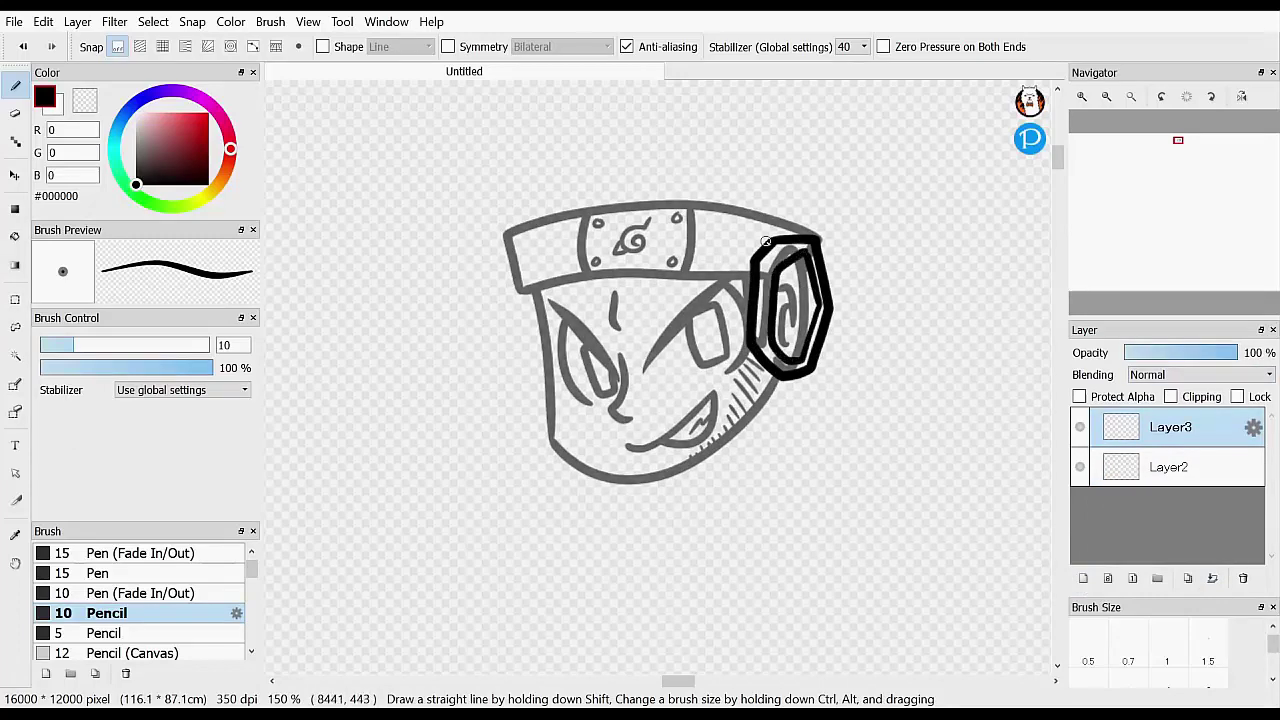
# Draw the goggles' outer frame over the headband on a new layer, with a thin side and lower edge for depth
pyautogui.click(1083, 578)
pyautogui.moveTo(508, 196)
pyautogui.mouseDown()
pyautogui.moveTo(512, 300)
pyautogui.moveTo(668, 302)
pyautogui.moveTo(734, 186)
pyautogui.moveTo(509, 194)
pyautogui.moveTo(540, 169)
pyautogui.mouseUp()
pyautogui.press('z')
pyautogui.press('s')
pyautogui.press('z')
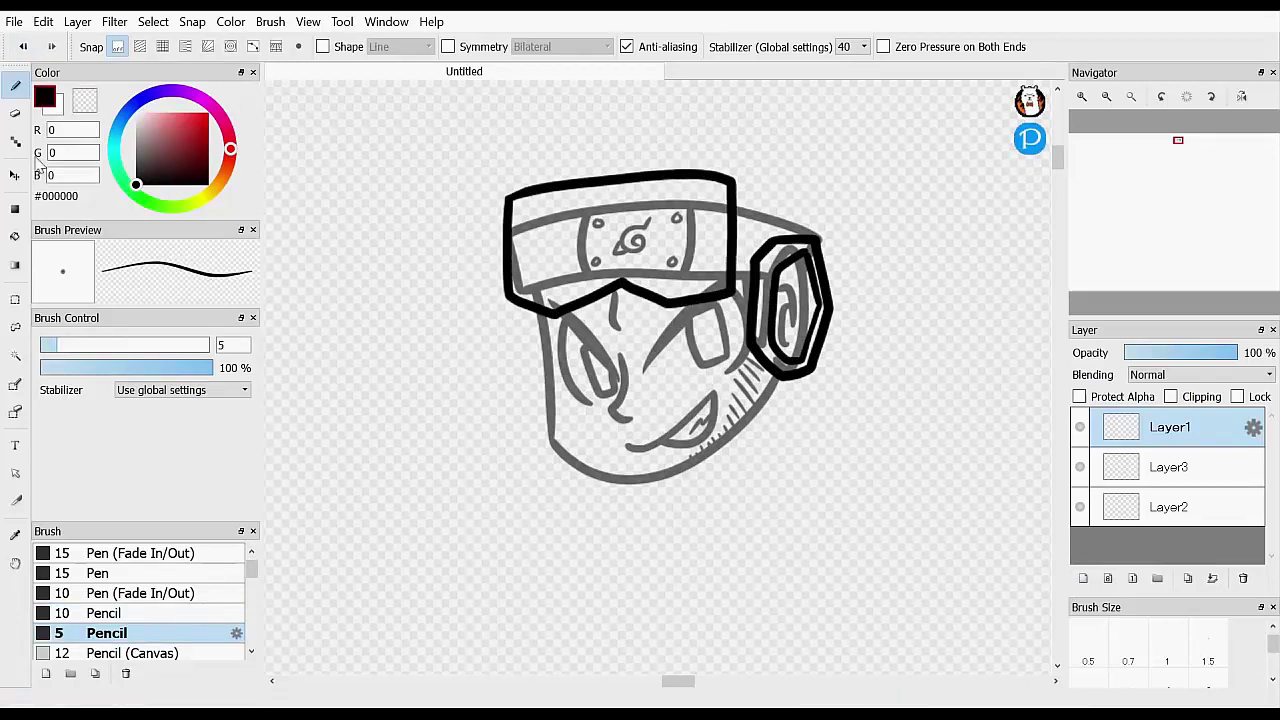
pyautogui.press('a')
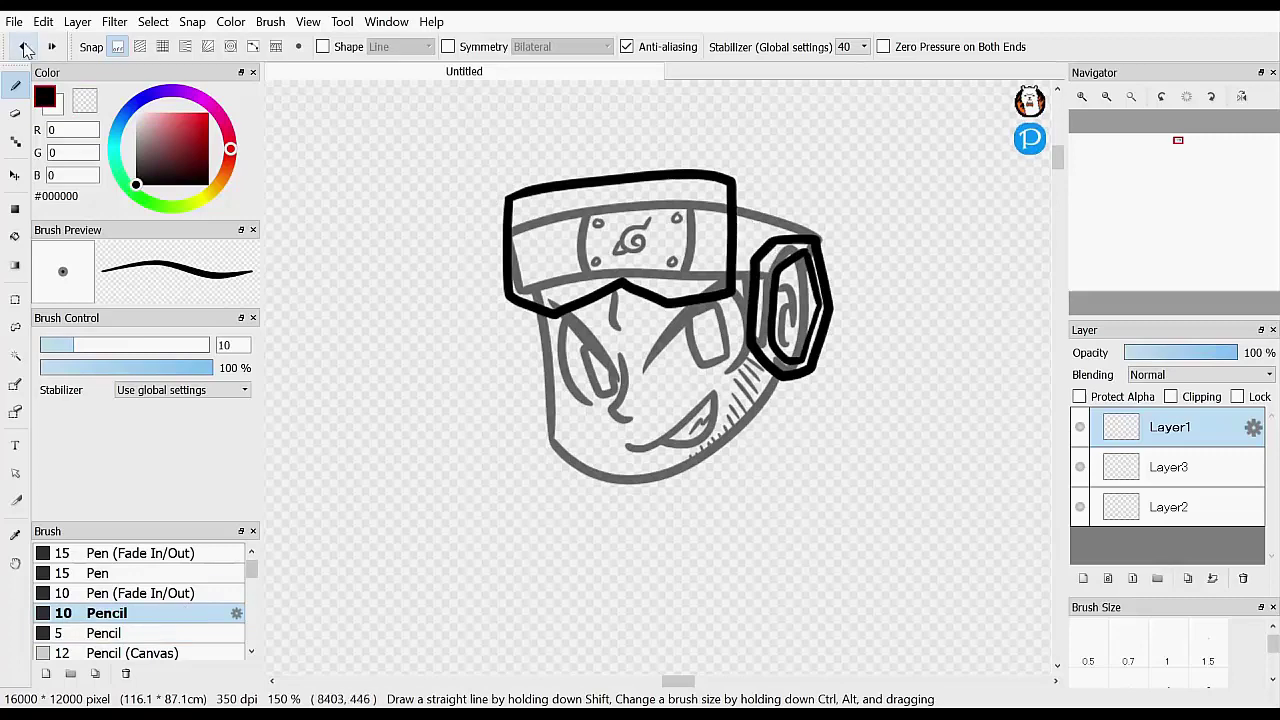
pyautogui.moveTo(736, 178)
pyautogui.mouseDown()
pyautogui.moveTo(752, 226)
pyautogui.moveTo(740, 299)
pyautogui.moveTo(678, 311)
pyautogui.moveTo(617, 295)
pyautogui.moveTo(547, 324)
pyautogui.moveTo(505, 296)
pyautogui.mouseUp()
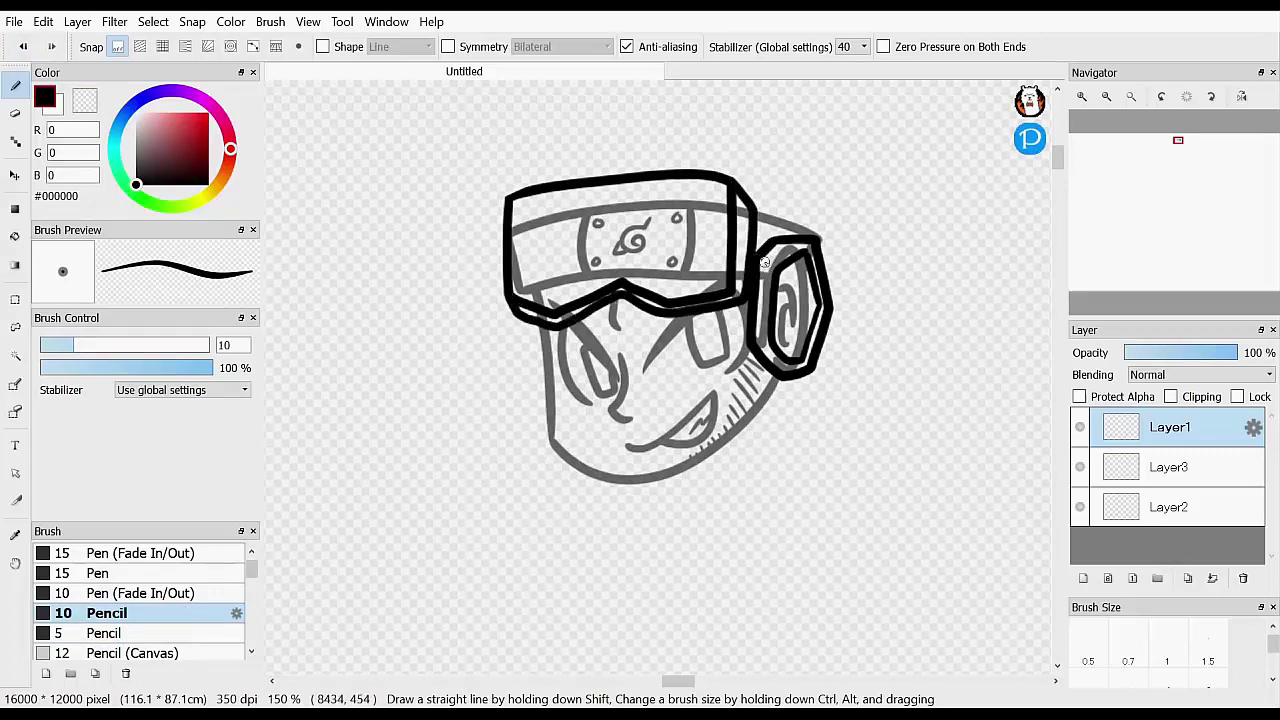
# Lower Layer3's opacity to 43% and erase the earpiece lines overlapping the goggles' connector, hiding Layer2 temporarily
pyautogui.click(1170, 467)
pyautogui.click(1080, 507)
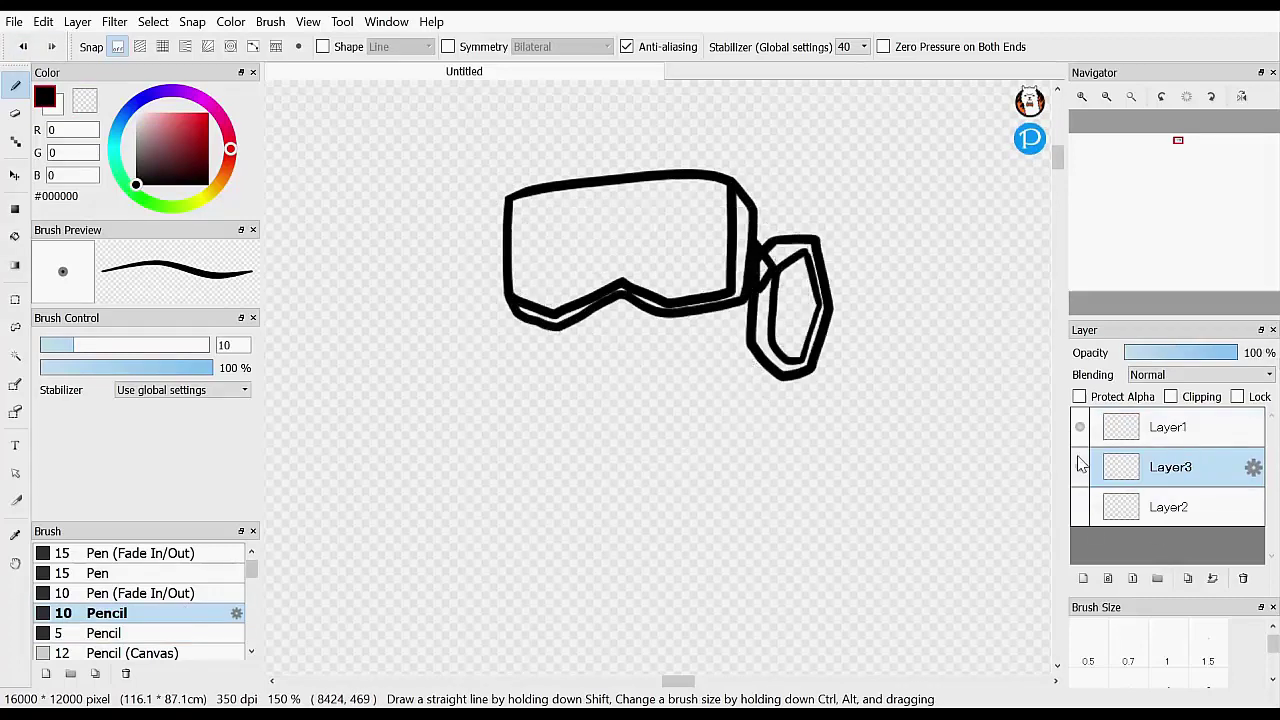
pyautogui.click(1176, 352)
pyautogui.press('x')
pyautogui.click(1080, 507)
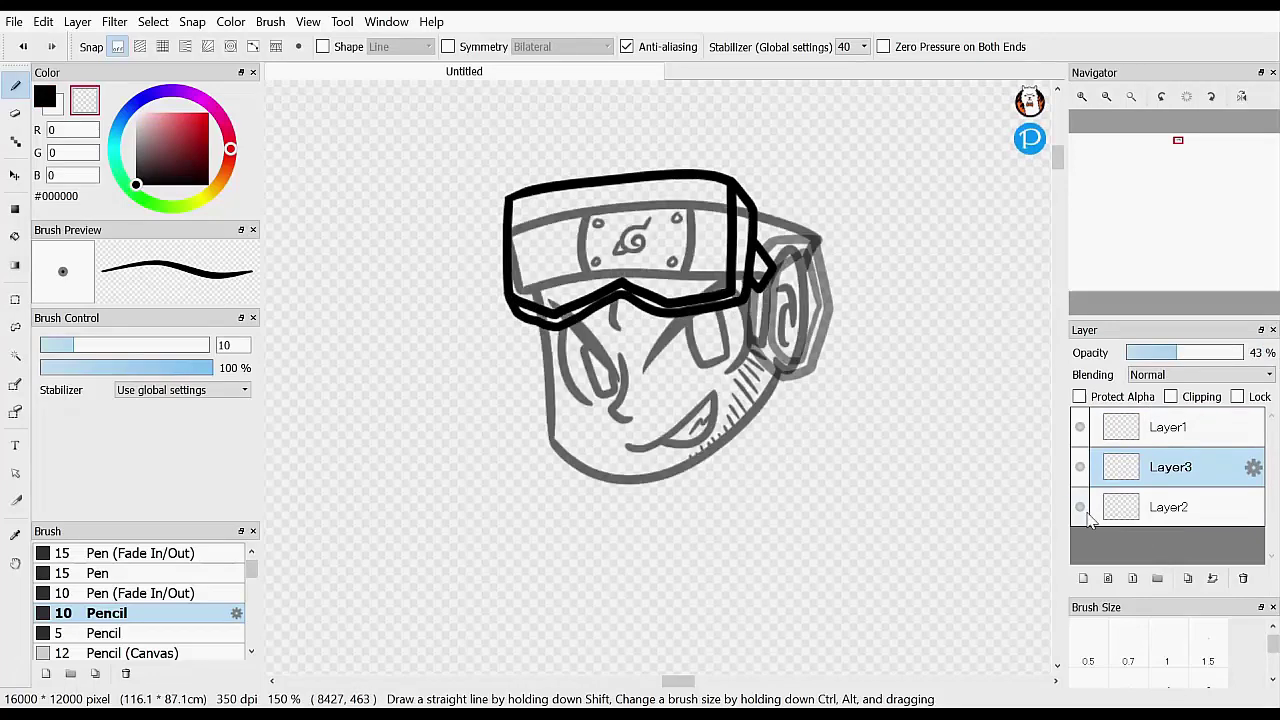
# Restore Layer3's opacity to 100% and erase the sketched ear inside the earpiece on Layer2
pyautogui.click(1175, 514)
pyautogui.click(1186, 470)
pyautogui.click(1241, 352)
pyautogui.click(1195, 511)
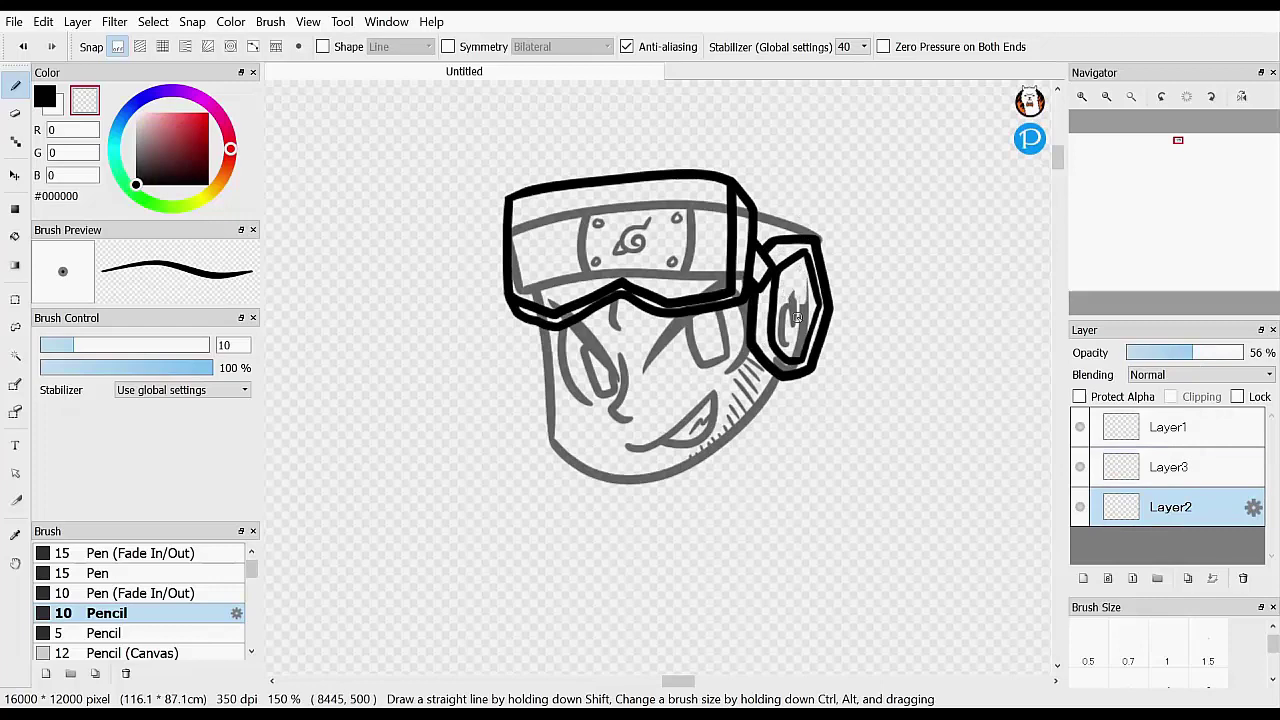
pyautogui.moveTo(797, 317); pyautogui.dragTo(803, 328)
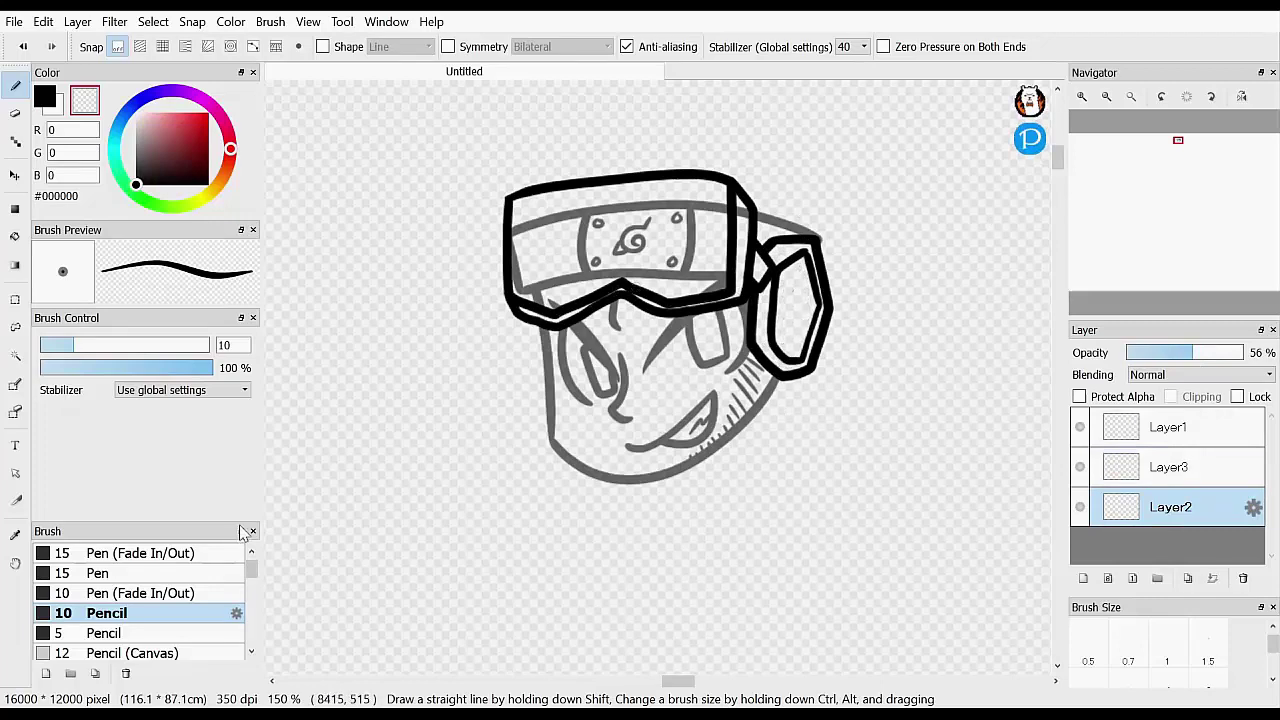
# Switch back to black and merge the goggles layer down into the earpiece layer
pyautogui.click(46, 97)
pyautogui.click(1080, 467)
pyautogui.click(1080, 467)
pyautogui.click(1112, 438)
pyautogui.hotkey('ctrl', 'e')
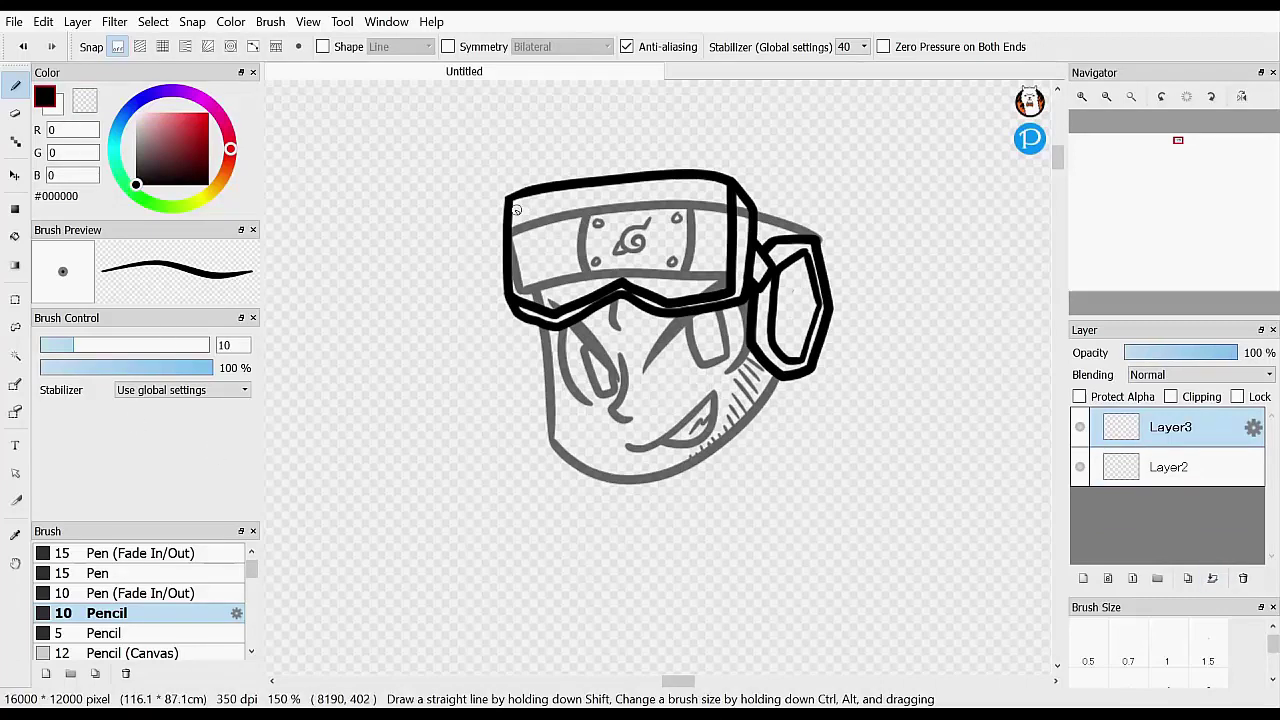
# Draw the inner lens outline of the goggles on Layer3 and erase the Layer2 lines crossing the frame
pyautogui.moveTo(518, 204)
pyautogui.mouseDown()
pyautogui.moveTo(524, 284)
pyautogui.moveTo(673, 287)
pyautogui.moveTo(714, 249)
pyautogui.moveTo(663, 187)
pyautogui.moveTo(522, 204)
pyautogui.mouseUp()
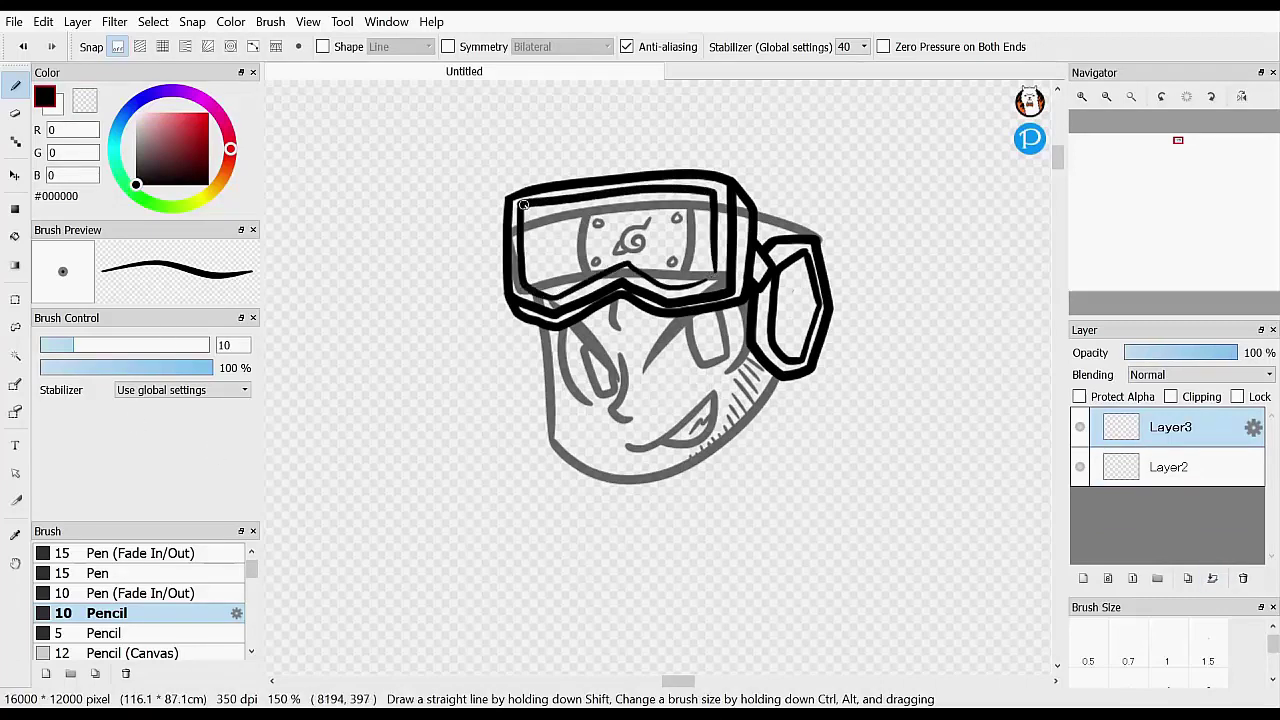
pyautogui.moveTo(632, 272); pyautogui.dragTo(714, 270)
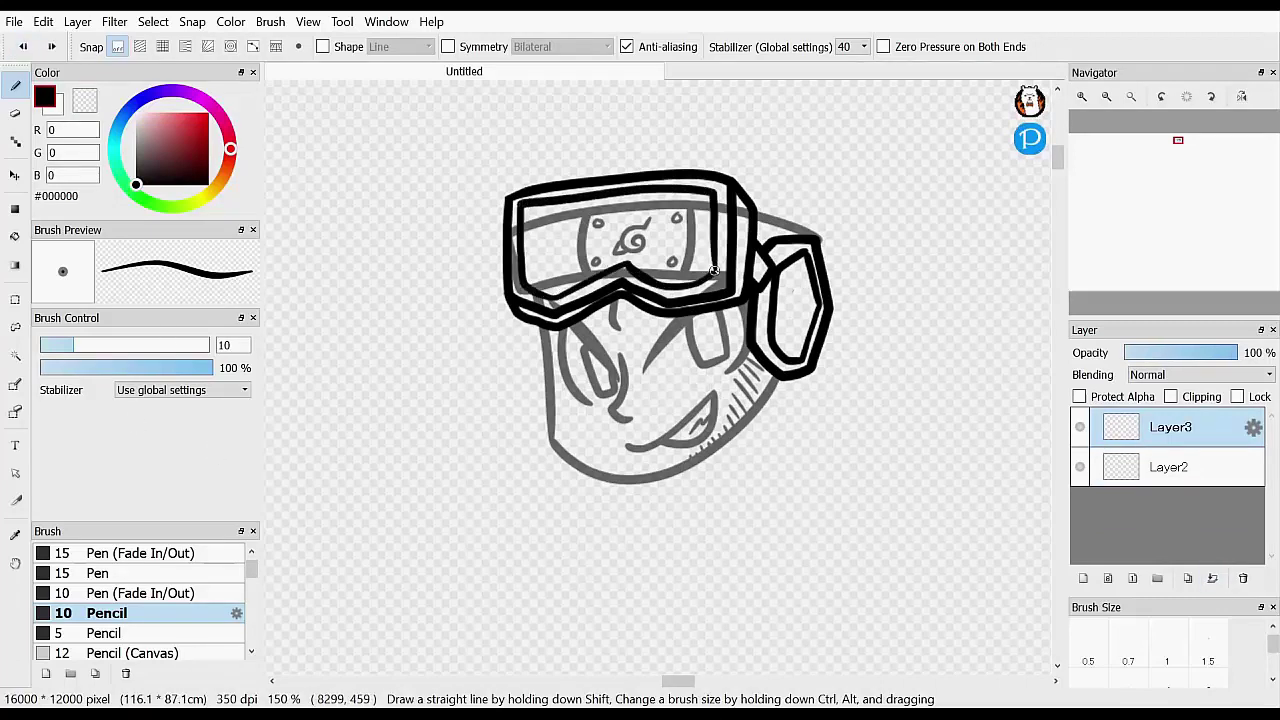
pyautogui.click(1190, 457)
pyautogui.press('x')
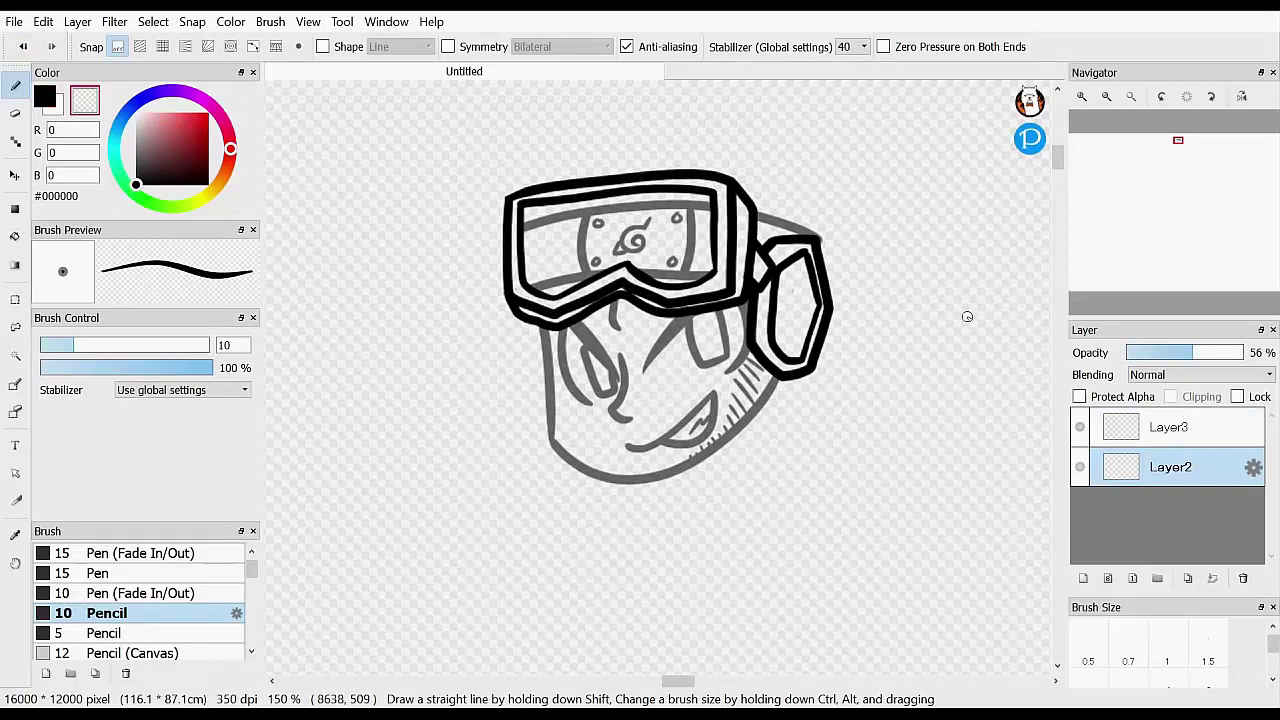
# Draw spiky hair above the goggles on Layer3 in black with the 10 px Pencil
pyautogui.moveTo(1060, 161); pyautogui.dragTo(1060, 156)
pyautogui.click(1167, 437)
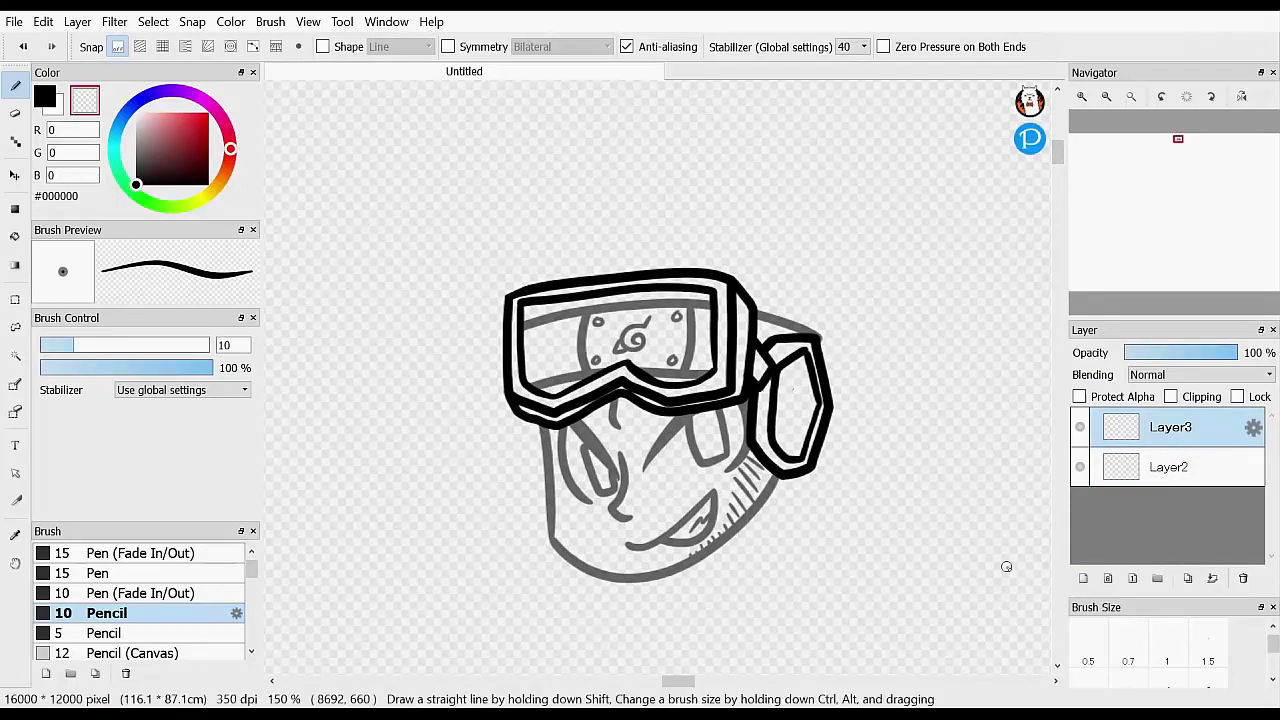
pyautogui.press('x')
pyautogui.moveTo(521, 290)
pyautogui.mouseDown()
pyautogui.moveTo(560, 241)
pyautogui.moveTo(546, 275)
pyautogui.moveTo(561, 250)
pyautogui.moveTo(751, 182)
pyautogui.moveTo(793, 265)
pyautogui.moveTo(846, 254)
pyautogui.mouseUp()
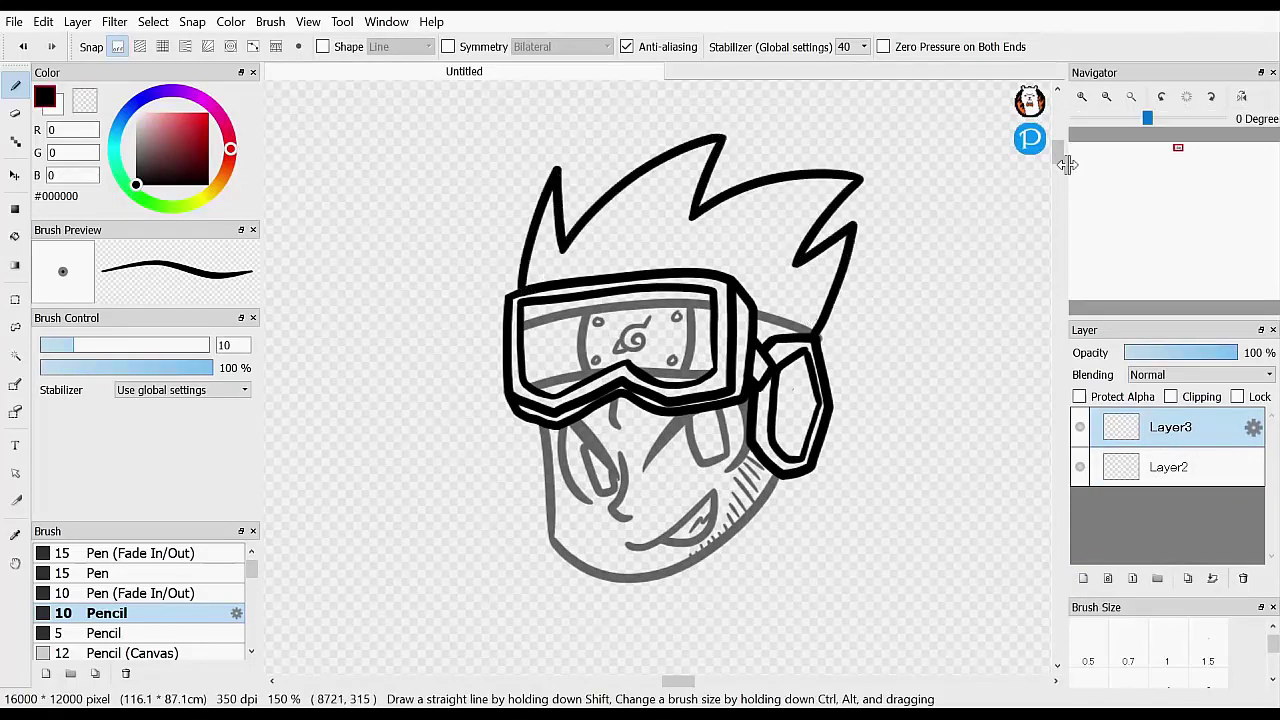
# Merge the goggles and hair layer down into Layer2 and add a new layer for the body
pyautogui.scroll(-4, 1063, 157)
pyautogui.click(1212, 578)
pyautogui.click(1084, 580)
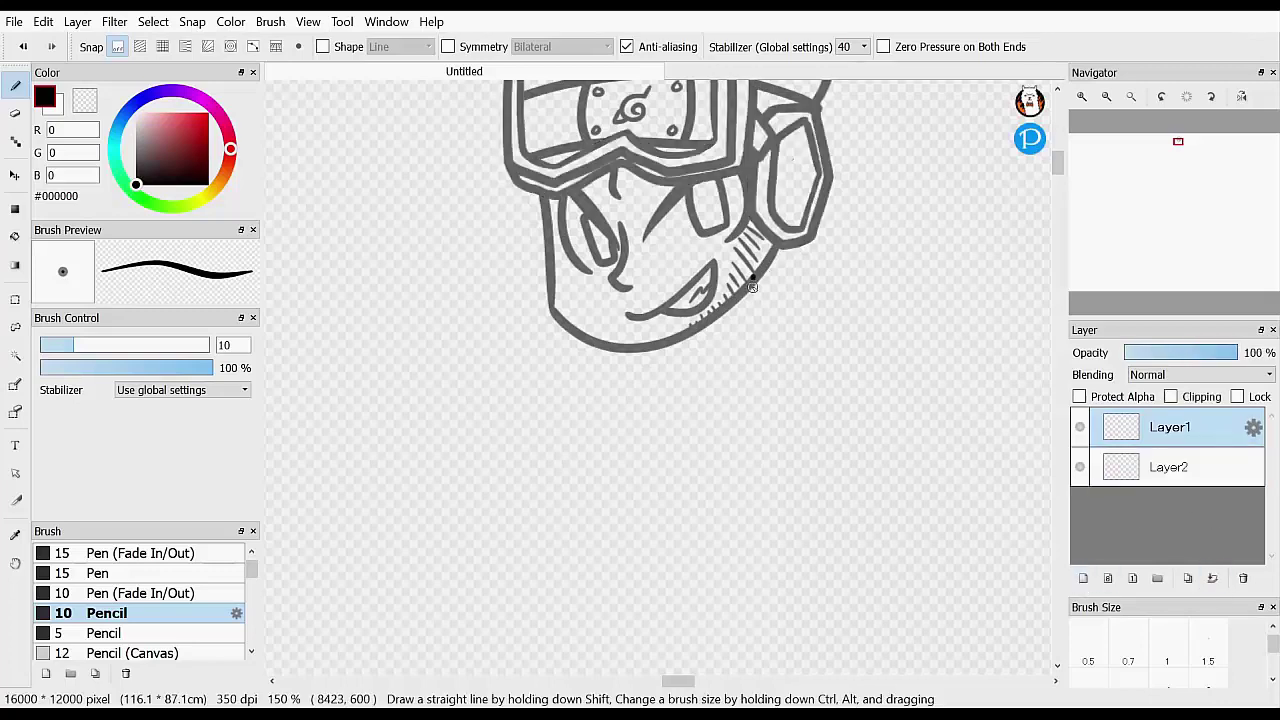
# Draw the neck and both shoulder lines below the head, redoing the first attempt
pyautogui.moveTo(752, 276); pyautogui.dragTo(752, 334)
pyautogui.moveTo(687, 332)
pyautogui.mouseDown()
pyautogui.moveTo(687, 356)
pyautogui.moveTo(602, 388)
pyautogui.mouseUp()
pyautogui.click(22, 47)
pyautogui.moveTo(752, 334); pyautogui.dragTo(856, 362)
pyautogui.moveTo(687, 356); pyautogui.dragTo(632, 367)
# Draw the two long side lines of the torso below the shoulders
pyautogui.moveTo(1062, 172); pyautogui.dragTo(1062, 183)
pyautogui.moveTo(635, 156); pyautogui.dragTo(614, 330)
pyautogui.moveTo(818, 154); pyautogui.dragTo(799, 404)
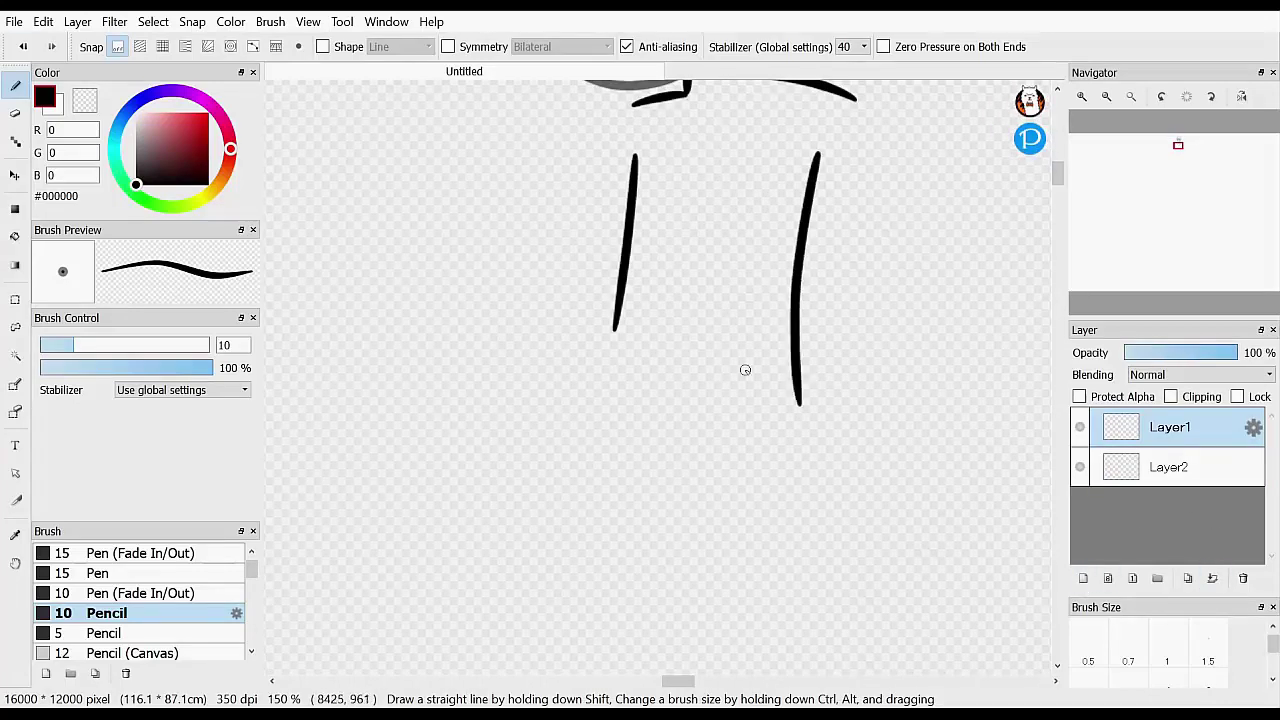
pyautogui.moveTo(623, 294); pyautogui.dragTo(602, 415)
# Add a new layer above the body sketch and lower Layer1's opacity to 57%
pyautogui.moveTo(1059, 183); pyautogui.dragTo(1059, 168)
pyautogui.click(1083, 579)
pyautogui.click(1146, 474)
pyautogui.click(1182, 354)
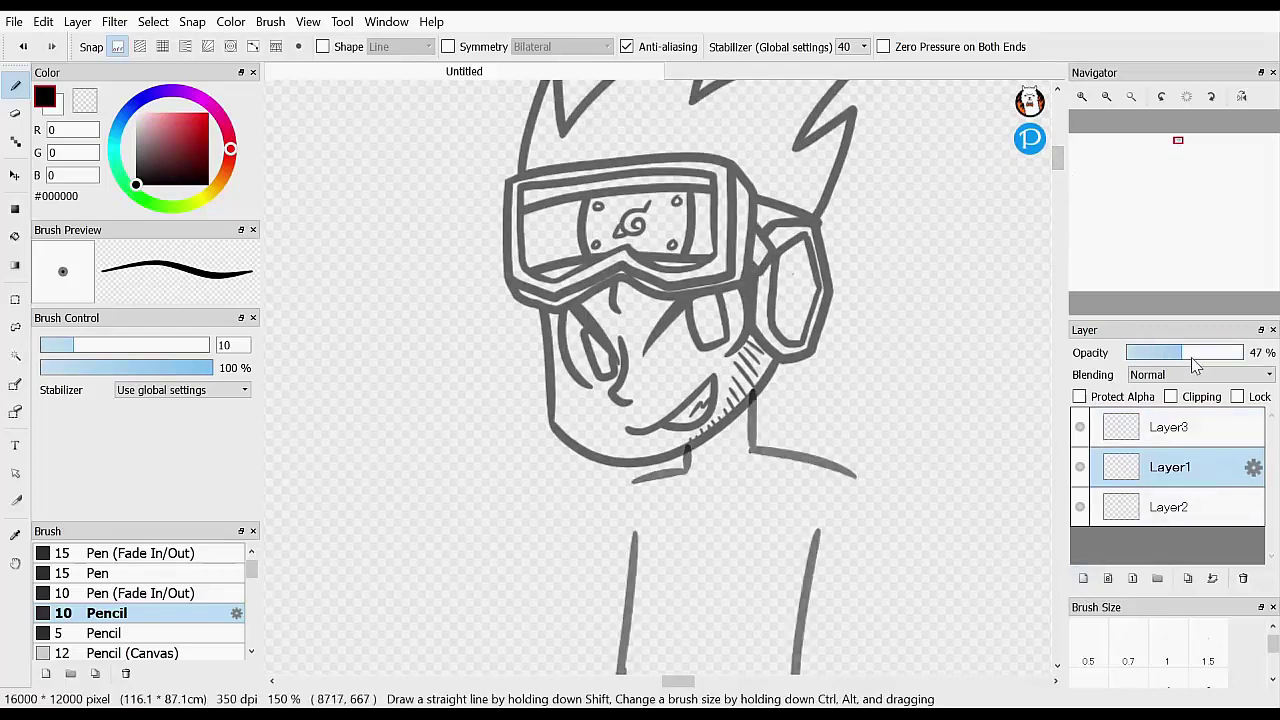
pyautogui.click(1195, 360)
# Draw the two thick collar pieces around the neck on Layer3, undoing the stray stroke on Layer1
pyautogui.moveTo(737, 474); pyautogui.dragTo(743, 405)
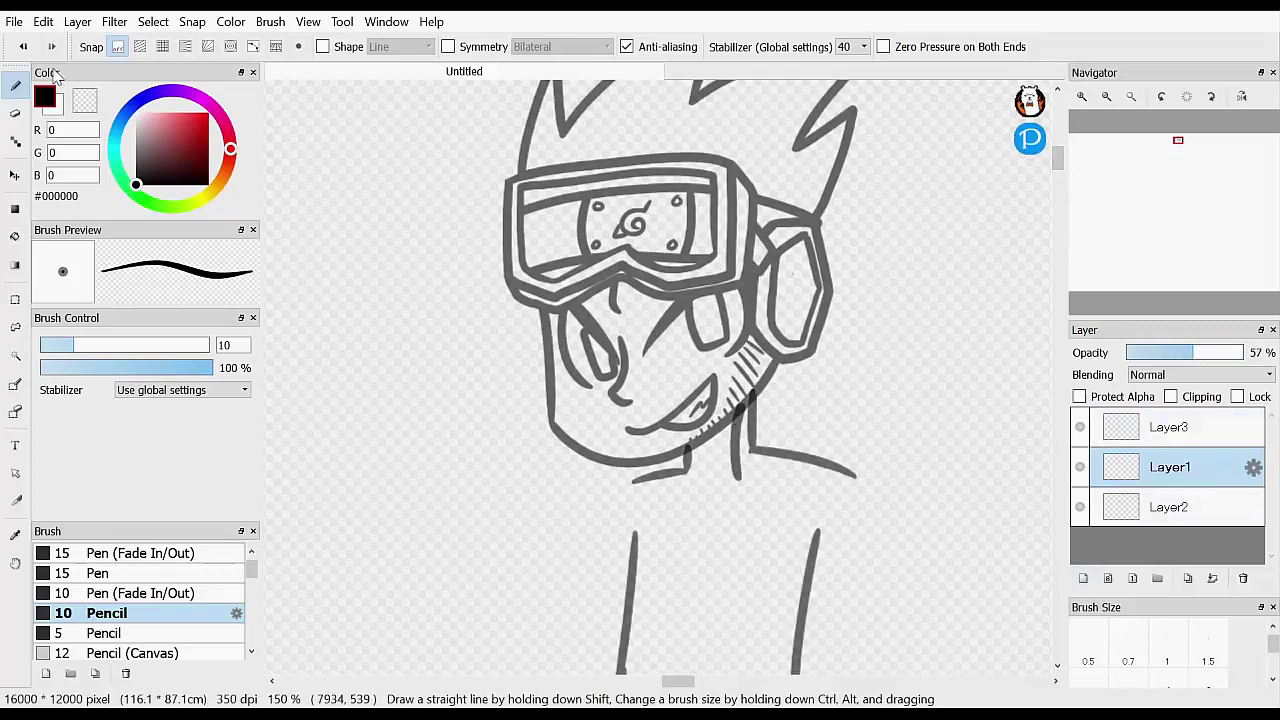
pyautogui.click(22, 47)
pyautogui.click(1176, 430)
pyautogui.moveTo(740, 470); pyautogui.dragTo(778, 391)
pyautogui.moveTo(773, 367)
pyautogui.mouseDown()
pyautogui.moveTo(822, 454)
pyautogui.moveTo(674, 461)
pyautogui.moveTo(640, 494)
pyautogui.mouseUp()
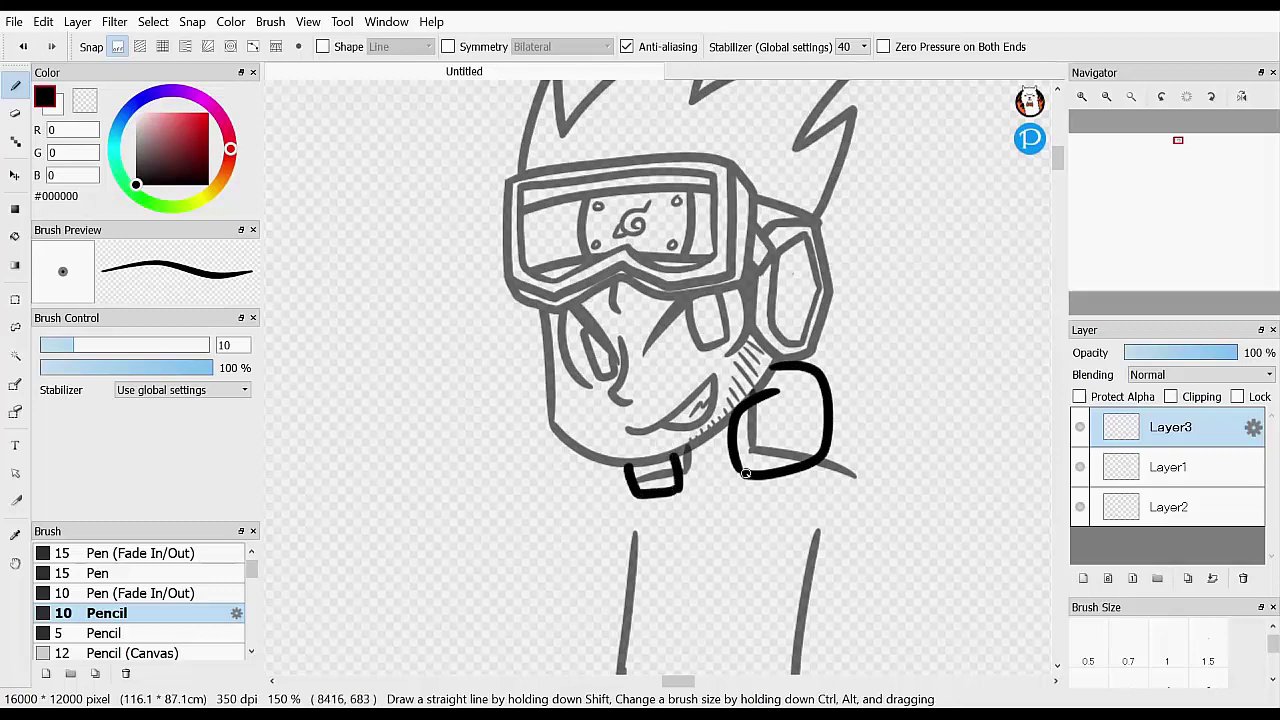
# Draw the vest's shoulder flaps under both collar pieces and add a small button to each with the 5 px Pencil
pyautogui.moveTo(745, 472)
pyautogui.mouseDown()
pyautogui.moveTo(815, 545)
pyautogui.moveTo(860, 457)
pyautogui.moveTo(826, 448)
pyautogui.mouseUp()
pyautogui.moveTo(670, 494)
pyautogui.mouseDown()
pyautogui.moveTo(632, 549)
pyautogui.moveTo(630, 476)
pyautogui.mouseUp()
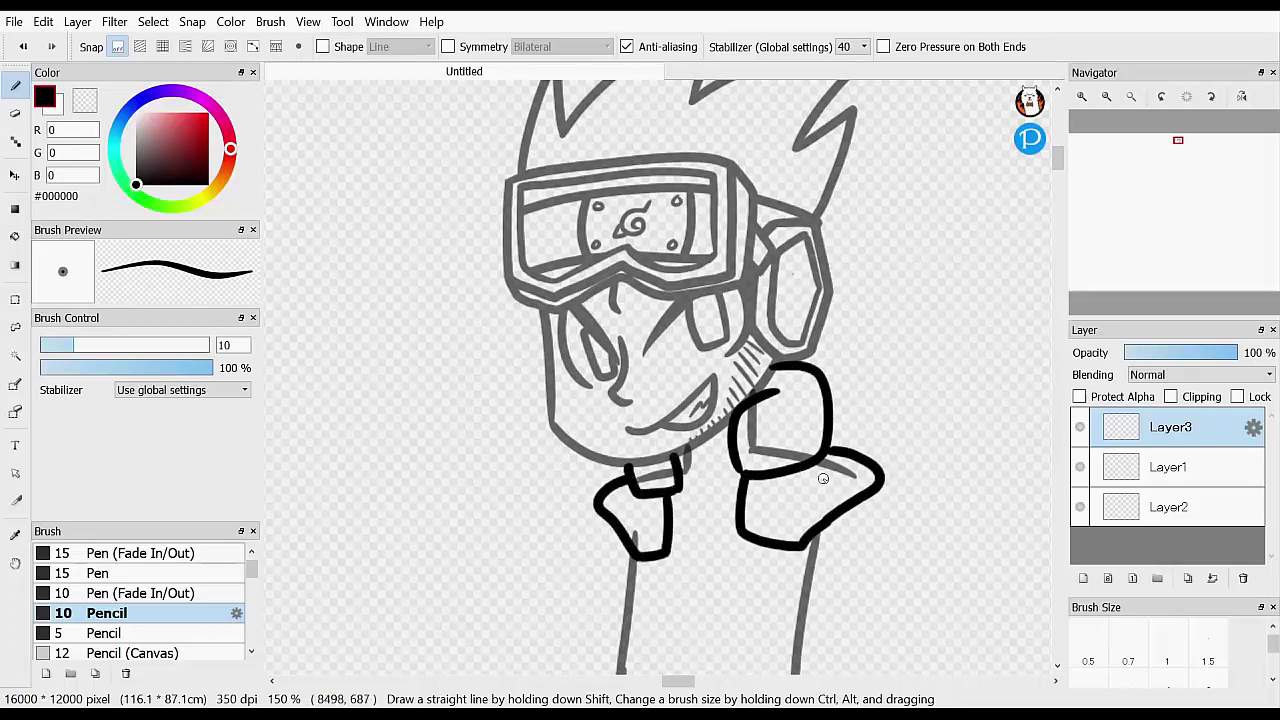
pyautogui.click(174, 633)
pyautogui.moveTo(792, 520); pyautogui.dragTo(786, 522)
# Draw the vest's V-shaped neckline between the shoulder flaps with the 10 px Pencil
pyautogui.moveTo(1056, 169); pyautogui.dragTo(1056, 176)
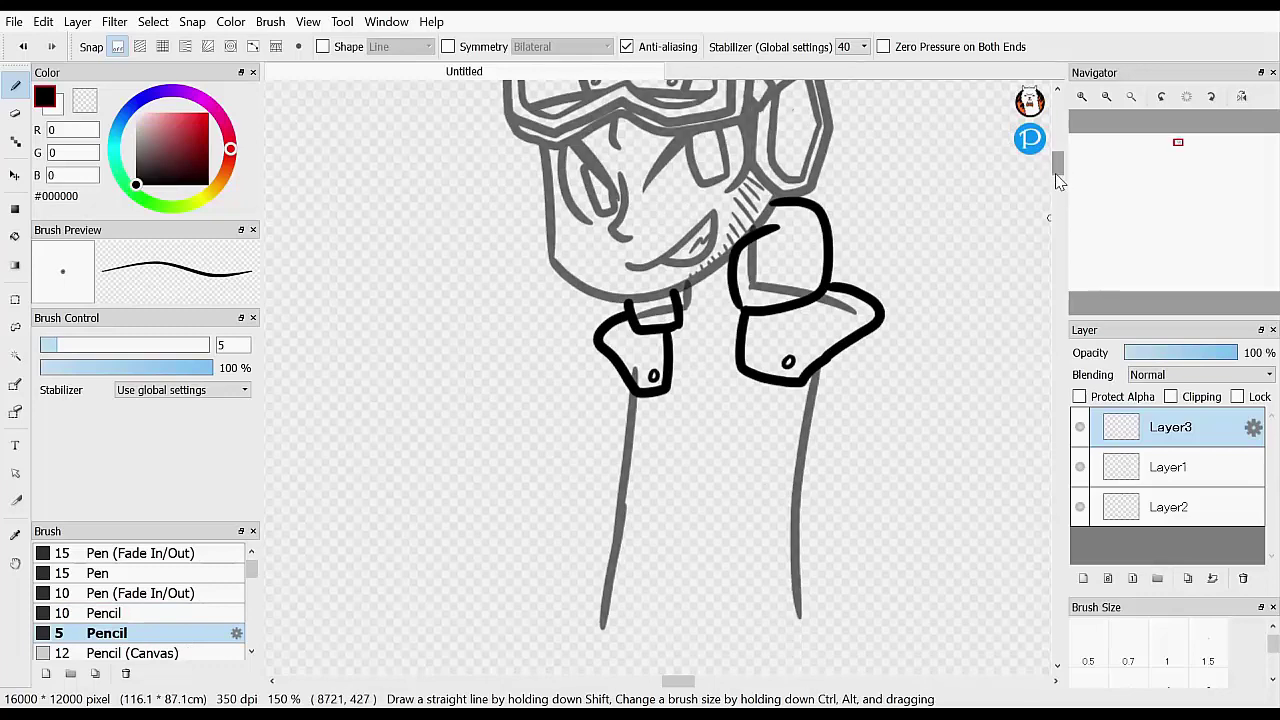
pyautogui.click(107, 613)
pyautogui.moveTo(674, 328); pyautogui.dragTo(721, 340)
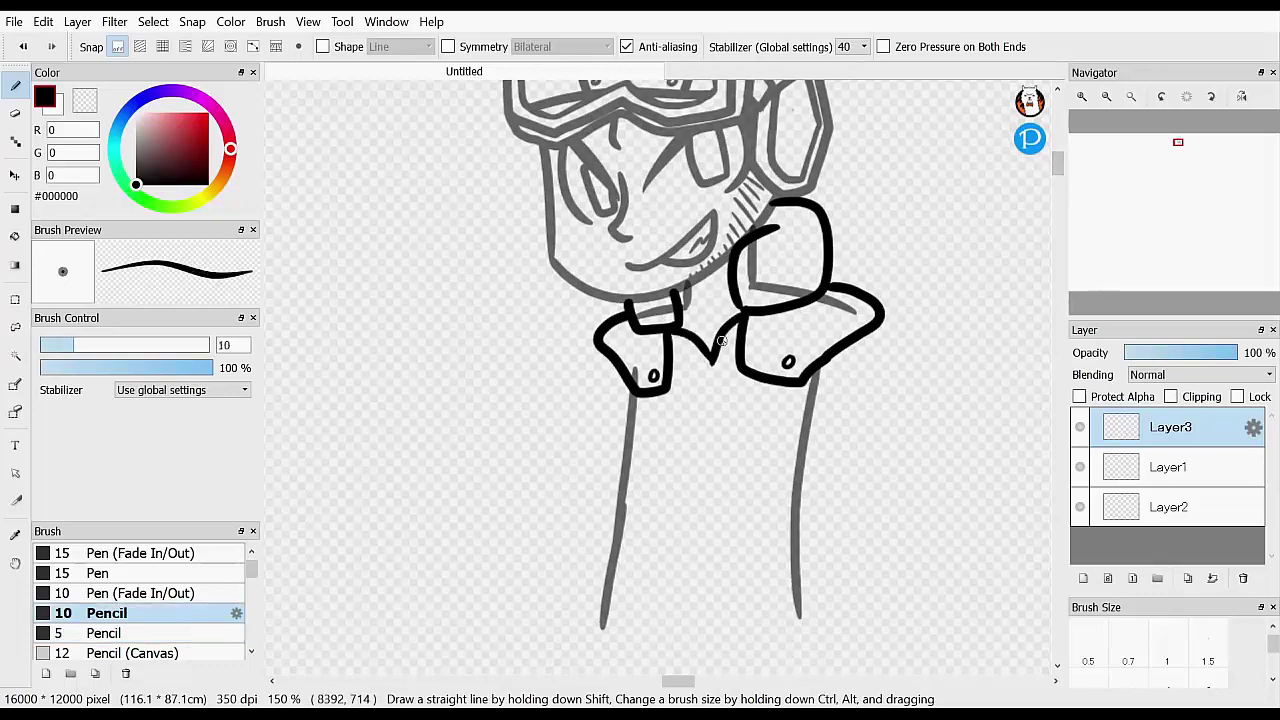
# Draw a rounded waistband across the torso's lower end and a double zipper line down the front with the 5 px Pencil
pyautogui.moveTo(1058, 167); pyautogui.dragTo(1063, 175)
pyautogui.moveTo(619, 488)
pyautogui.mouseDown()
pyautogui.moveTo(608, 547)
pyautogui.moveTo(807, 525)
pyautogui.moveTo(694, 493)
pyautogui.moveTo(619, 495)
pyautogui.mouseUp()
pyautogui.click(107, 633)
pyautogui.moveTo(712, 312)
pyautogui.mouseDown()
pyautogui.moveTo(695, 524)
pyautogui.moveTo(710, 545)
pyautogui.moveTo(713, 307)
pyautogui.mouseUp()
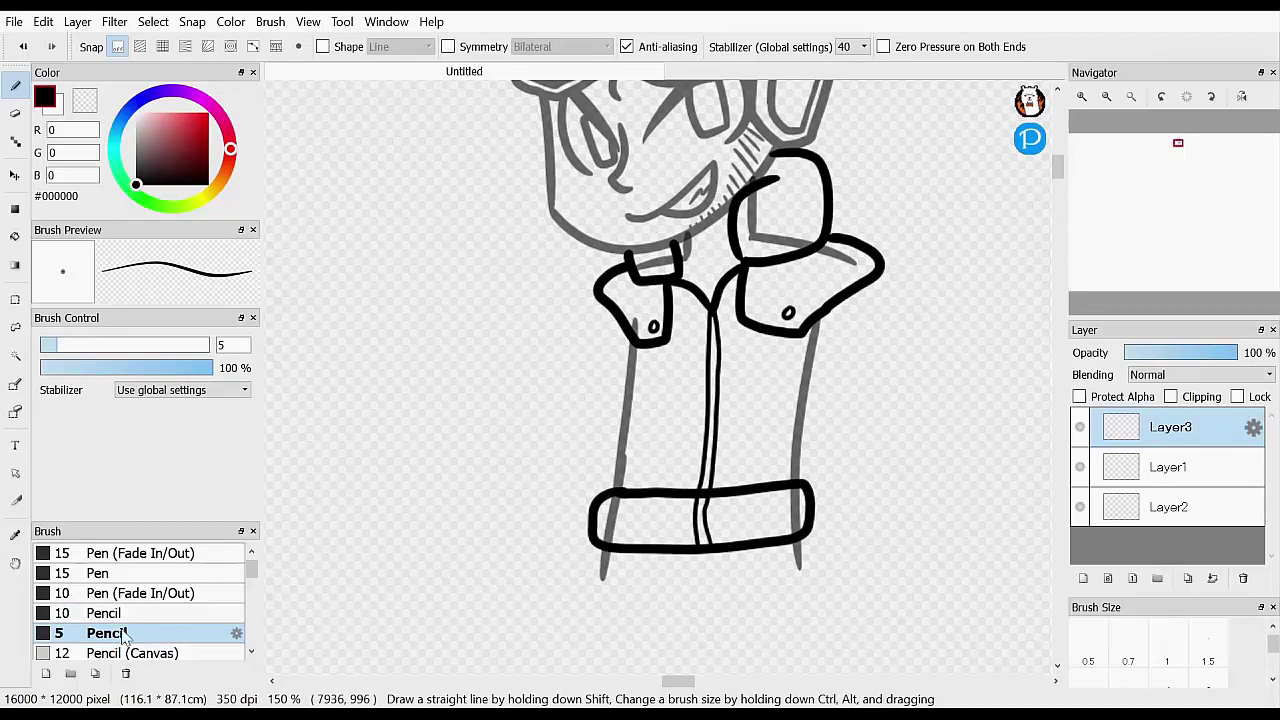
# Draw two chest pockets with the 10 px Pencil, dividing each by vertical lines with the 5 px Pencil
pyautogui.click(107, 613)
pyautogui.moveTo(640, 372)
pyautogui.mouseDown()
pyautogui.moveTo(640, 440)
pyautogui.moveTo(640, 372)
pyautogui.mouseUp()
pyautogui.moveTo(727, 368)
pyautogui.mouseDown()
pyautogui.moveTo(784, 370)
pyautogui.moveTo(726, 372)
pyautogui.moveTo(657, 426)
pyautogui.mouseUp()
pyautogui.hotkey('ctrl', 'z')
pyautogui.click(107, 633)
pyautogui.hotkey('ctrl', 'z')
# Draw a horizontal line across each chest pocket and add small loops above it with the 5 px Pencil
pyautogui.click(107, 613)
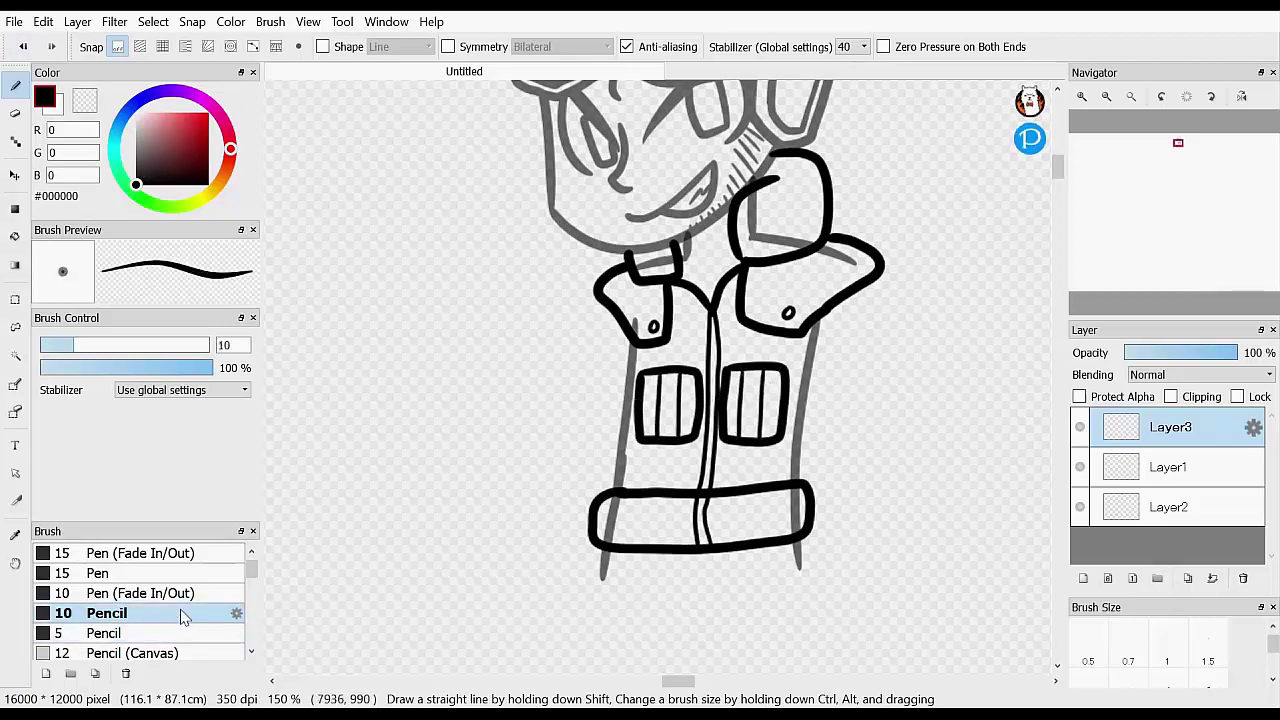
pyautogui.moveTo(722, 400)
pyautogui.mouseDown()
pyautogui.moveTo(784, 400)
pyautogui.moveTo(773, 400)
pyautogui.mouseUp()
pyautogui.click(107, 633)
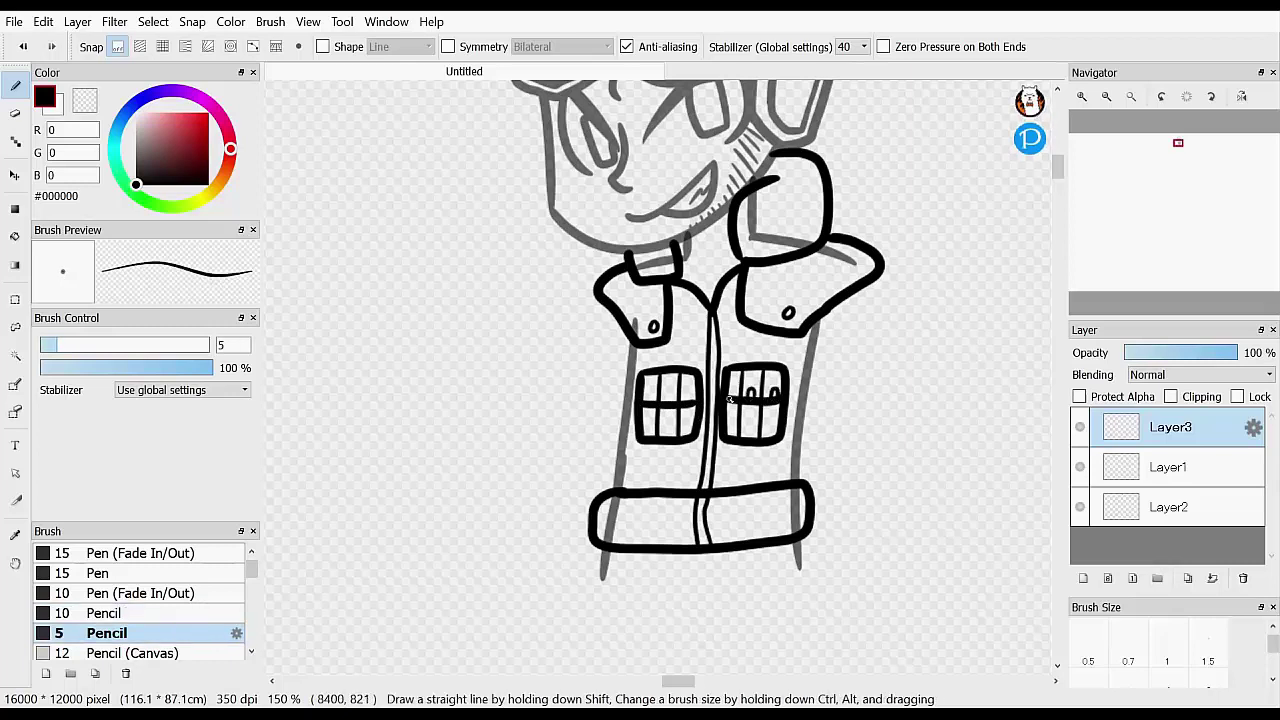
# Erase the grey Layer1 lines overlapping the hood and vest shapes with the transparent 10 px Pencil
pyautogui.click(188, 612)
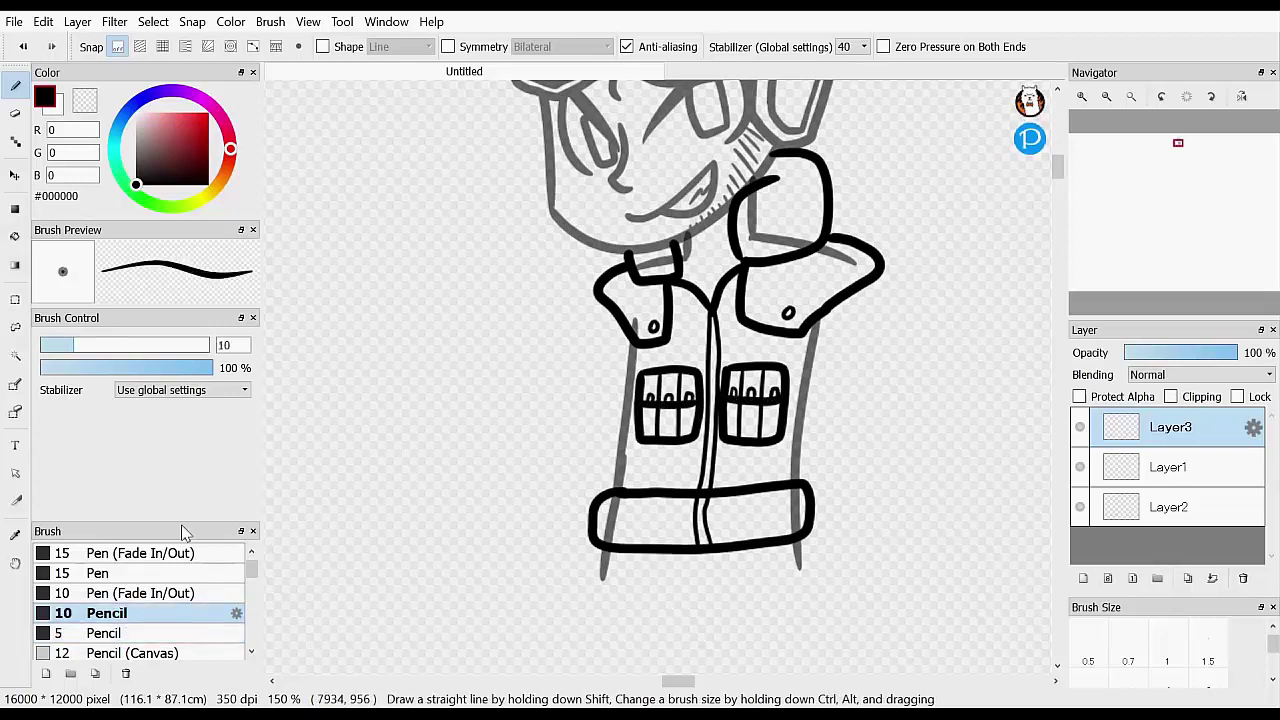
pyautogui.click(85, 100)
pyautogui.click(1116, 479)
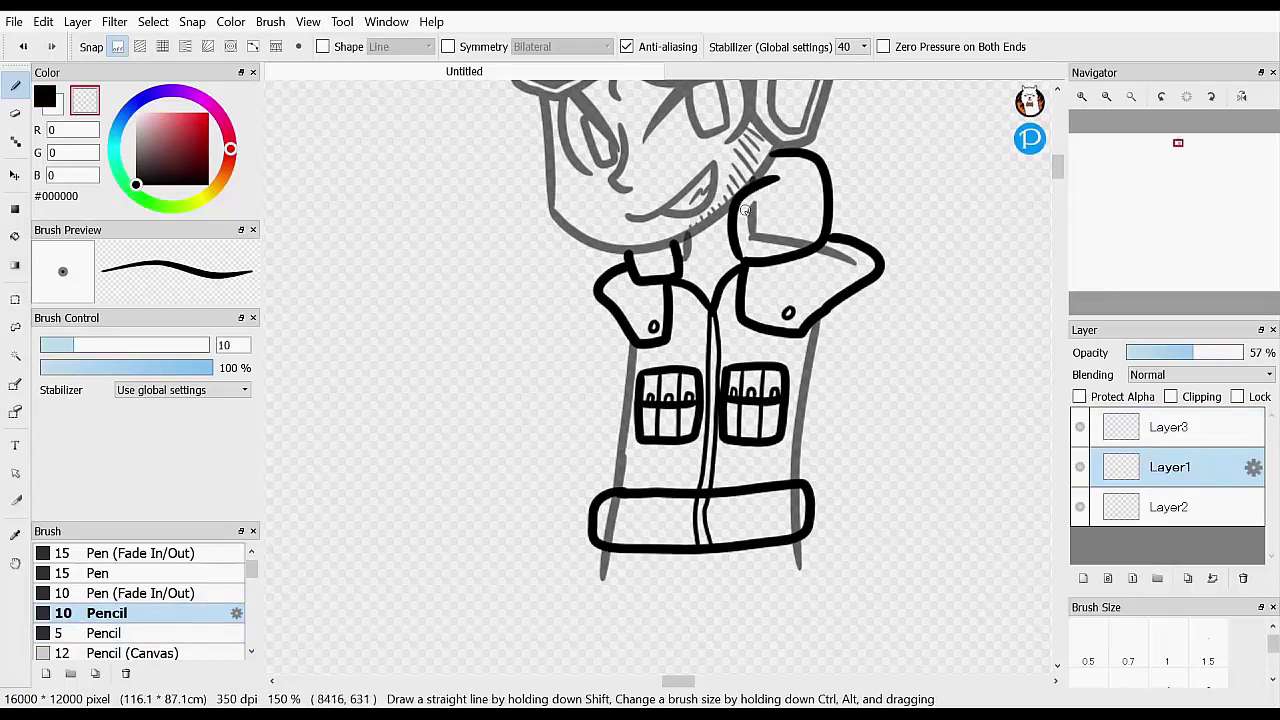
pyautogui.moveTo(745, 210); pyautogui.dragTo(786, 245)
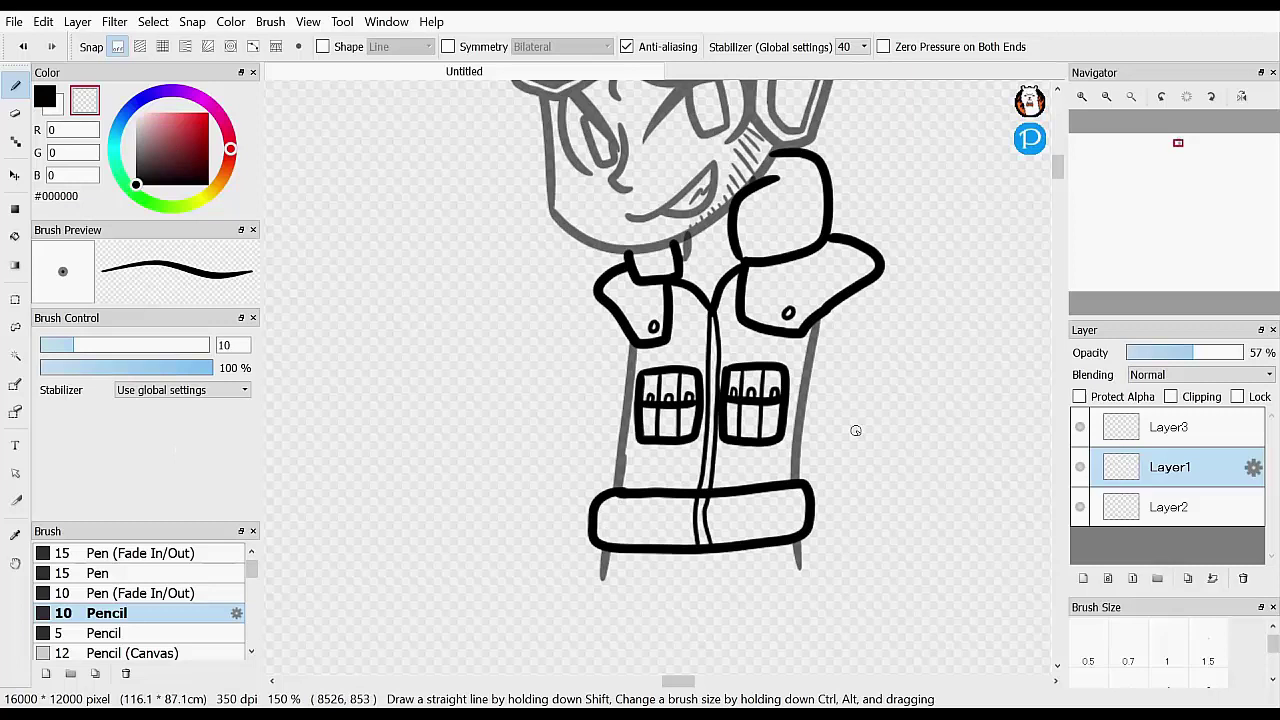
# Draw the left arm bent with its wrist at the waistband on Layer1, using the black 10 px Pencil
pyautogui.click(46, 98)
pyautogui.moveTo(1057, 179); pyautogui.dragTo(1055, 177)
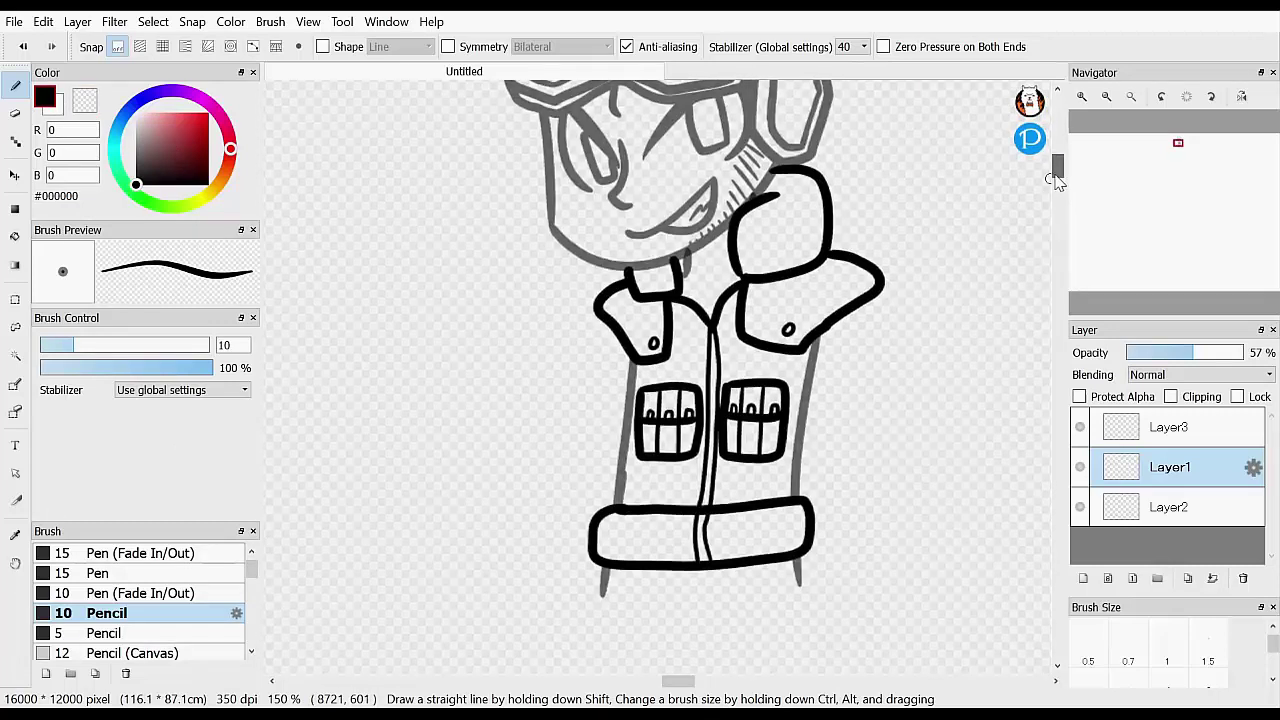
pyautogui.scroll(-2, 1057, 180)
pyautogui.moveTo(597, 293)
pyautogui.mouseDown()
pyautogui.moveTo(469, 417)
pyautogui.moveTo(553, 541)
pyautogui.moveTo(596, 490)
pyautogui.moveTo(528, 430)
pyautogui.moveTo(529, 413)
pyautogui.moveTo(640, 344)
pyautogui.mouseUp()
pyautogui.moveTo(824, 358); pyautogui.dragTo(854, 468)
pyautogui.moveTo(868, 268)
pyautogui.mouseDown()
pyautogui.moveTo(881, 420)
pyautogui.moveTo(957, 273)
pyautogui.moveTo(949, 409)
pyautogui.moveTo(854, 470)
pyautogui.mouseUp()
pyautogui.click(23, 47)
pyautogui.moveTo(880, 408)
pyautogui.mouseDown()
pyautogui.moveTo(1012, 319)
pyautogui.moveTo(904, 468)
pyautogui.moveTo(852, 477)
pyautogui.mouseUp()
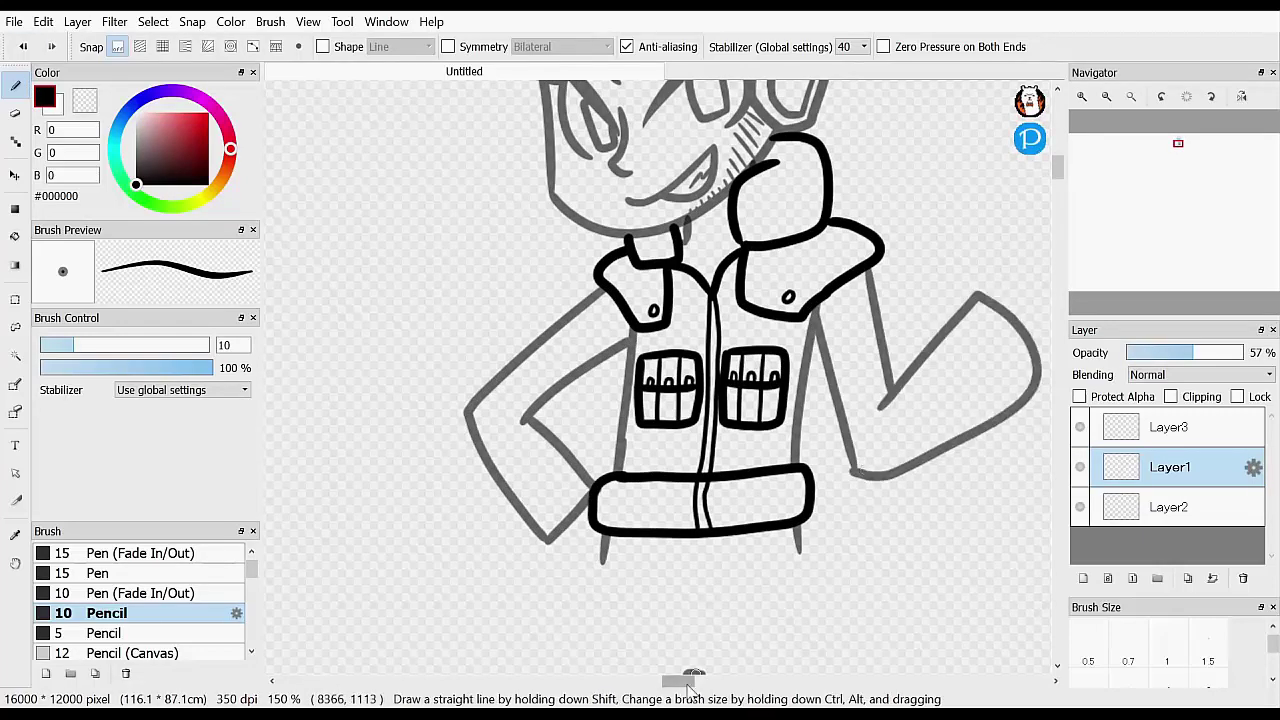
pyautogui.hscroll(10, 678, 681)
pyautogui.scroll(6, 1058, 176)
pyautogui.hotkey('ctrl', 'z')
pyautogui.hotkey('ctrl', 'z')
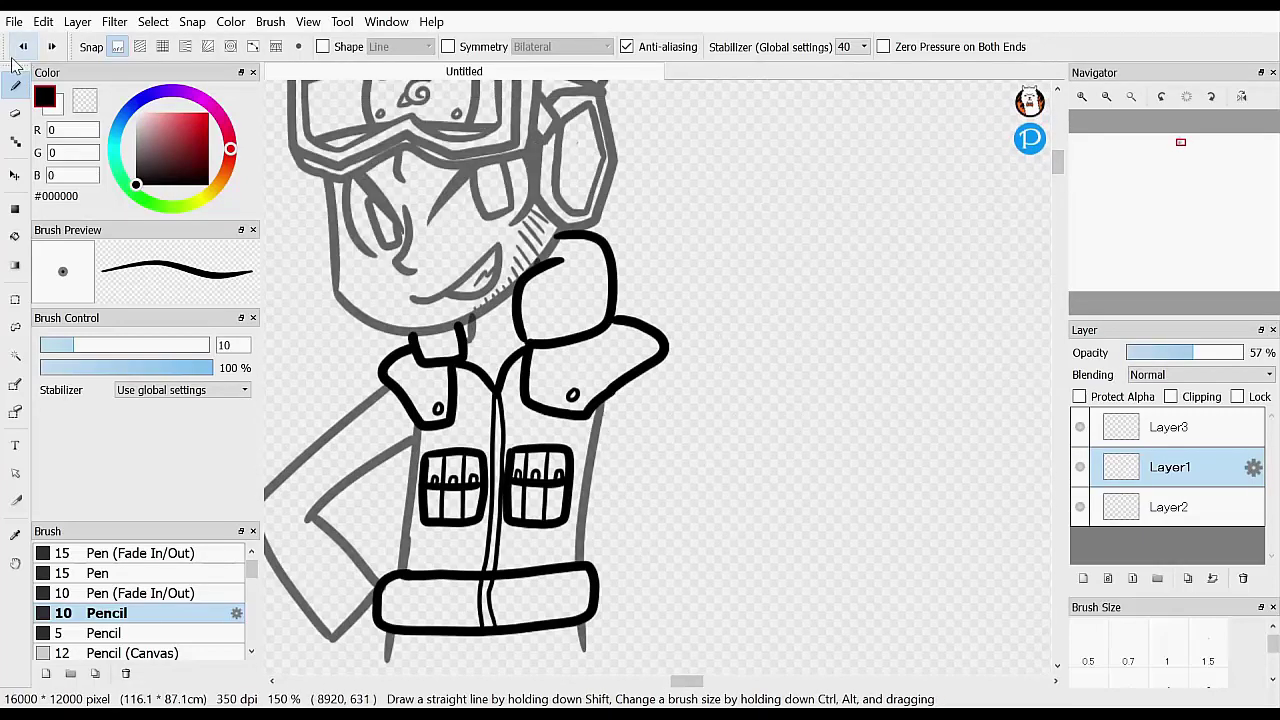
# Draw the right arm bent toward the hip with the 10 px Pencil and add cuff lines on both sleeves with the 5 px Pencil
pyautogui.scroll(-3, 728, 243)
pyautogui.moveTo(648, 222)
pyautogui.mouseDown()
pyautogui.moveTo(682, 424)
pyautogui.moveTo(664, 440)
pyautogui.mouseUp()
pyautogui.moveTo(602, 263); pyautogui.dragTo(668, 330)
pyautogui.moveTo(678, 327)
pyautogui.mouseDown()
pyautogui.moveTo(640, 346)
pyautogui.moveTo(665, 439)
pyautogui.mouseUp()
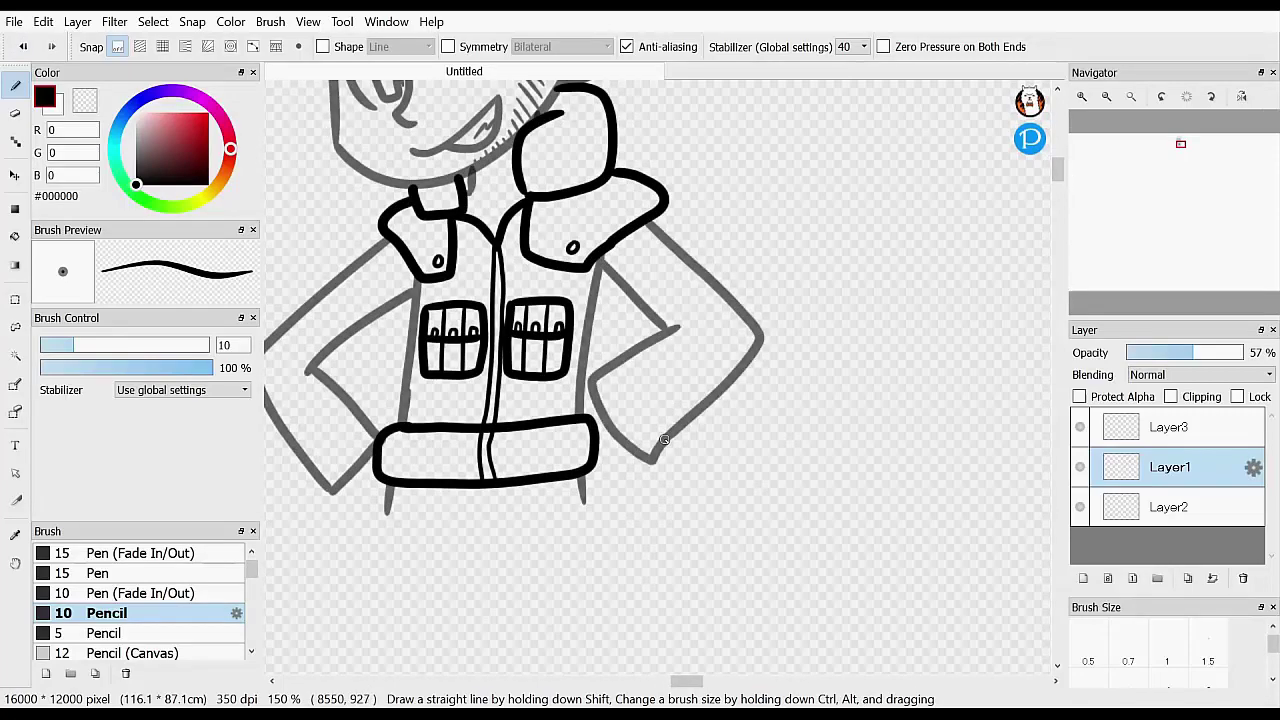
pyautogui.click(106, 633)
pyautogui.hscroll(-4, 680, 681)
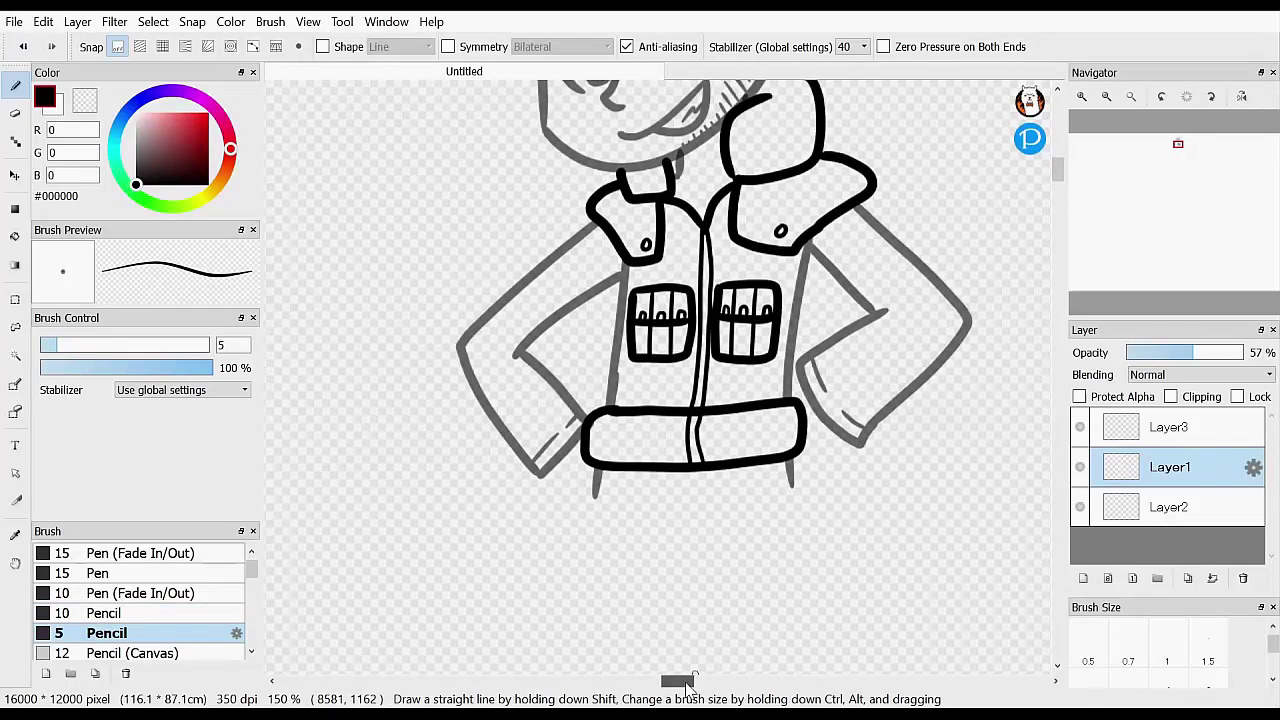
# Erase the leftover torso lines below the waistband on Layer1 with the transparent 10 px Pencil
pyautogui.scroll(3, 1057, 160)
pyautogui.scroll(-1, 1060, 173)
pyautogui.moveTo(1059, 167); pyautogui.dragTo(1060, 165)
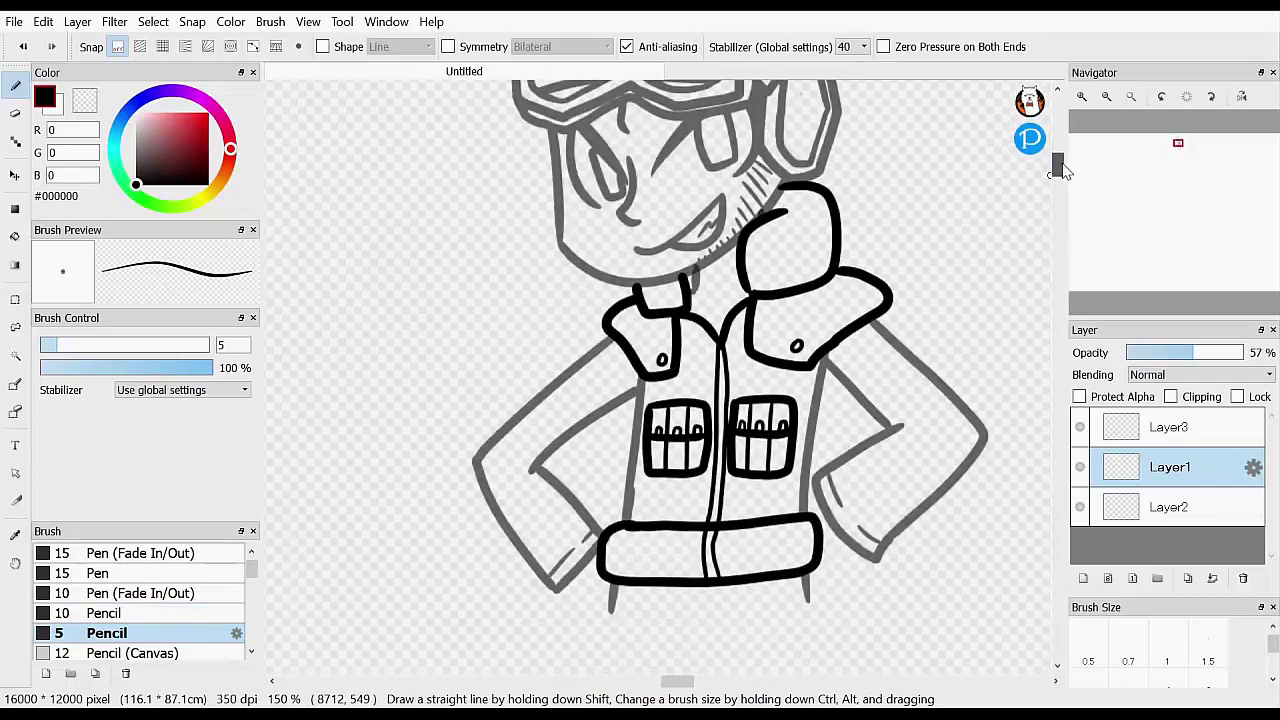
pyautogui.moveTo(679, 681); pyautogui.dragTo(684, 681)
pyautogui.moveTo(1059, 162); pyautogui.dragTo(1059, 165)
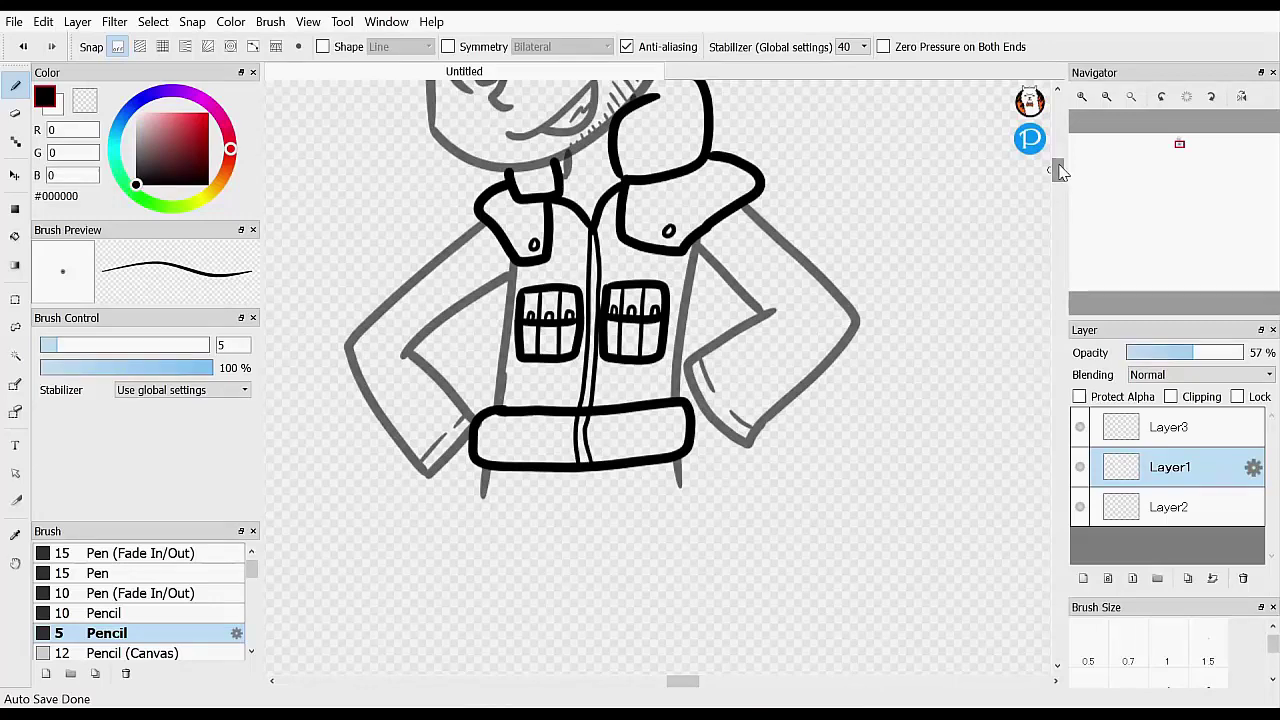
pyautogui.scroll(-3, 1060, 172)
pyautogui.click(172, 618)
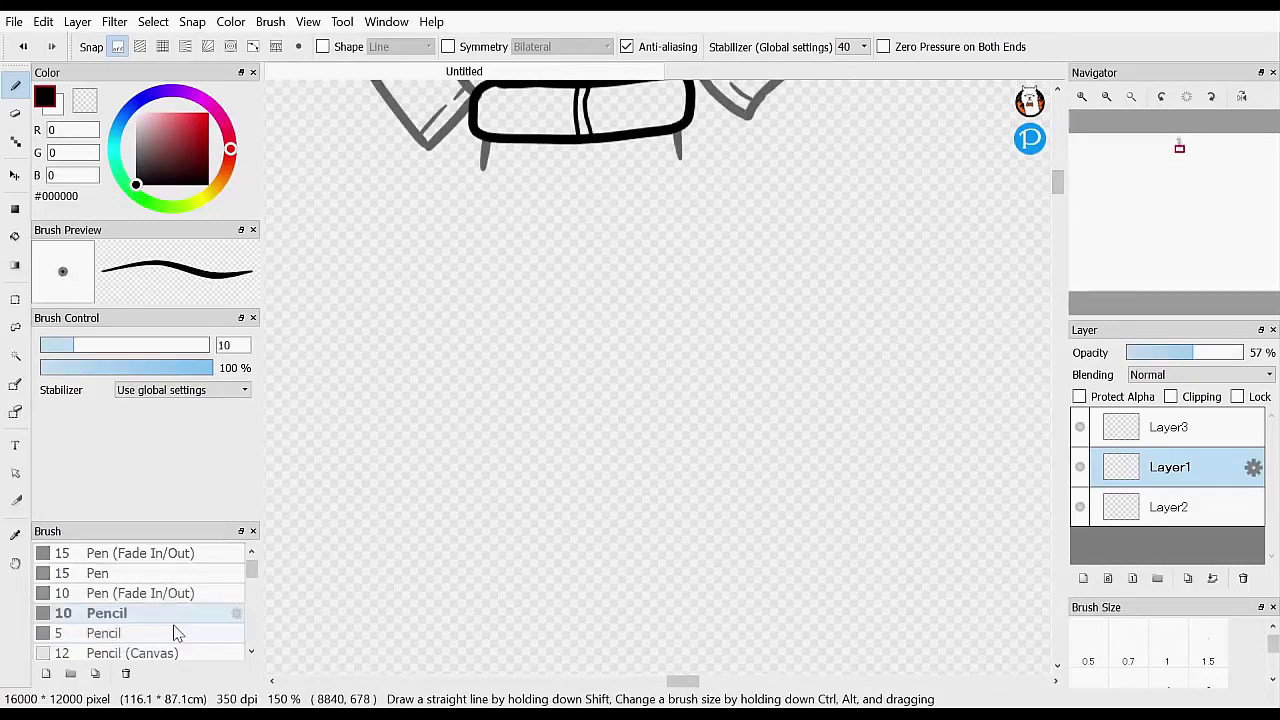
pyautogui.click(1106, 97)
pyautogui.scroll(2, 671, 410)
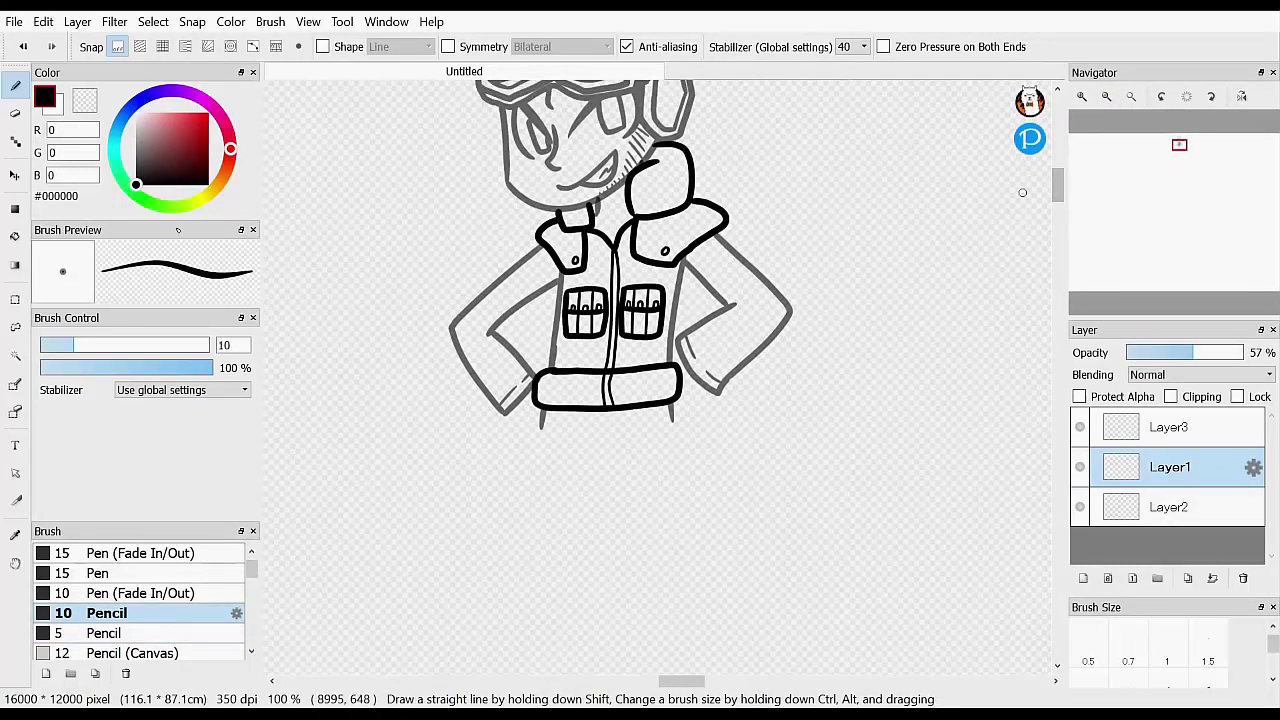
pyautogui.press('x')
# Merge the finished upper-body layers into one dimmed layer and add a new full-opacity layer above it
pyautogui.click(1186, 428)
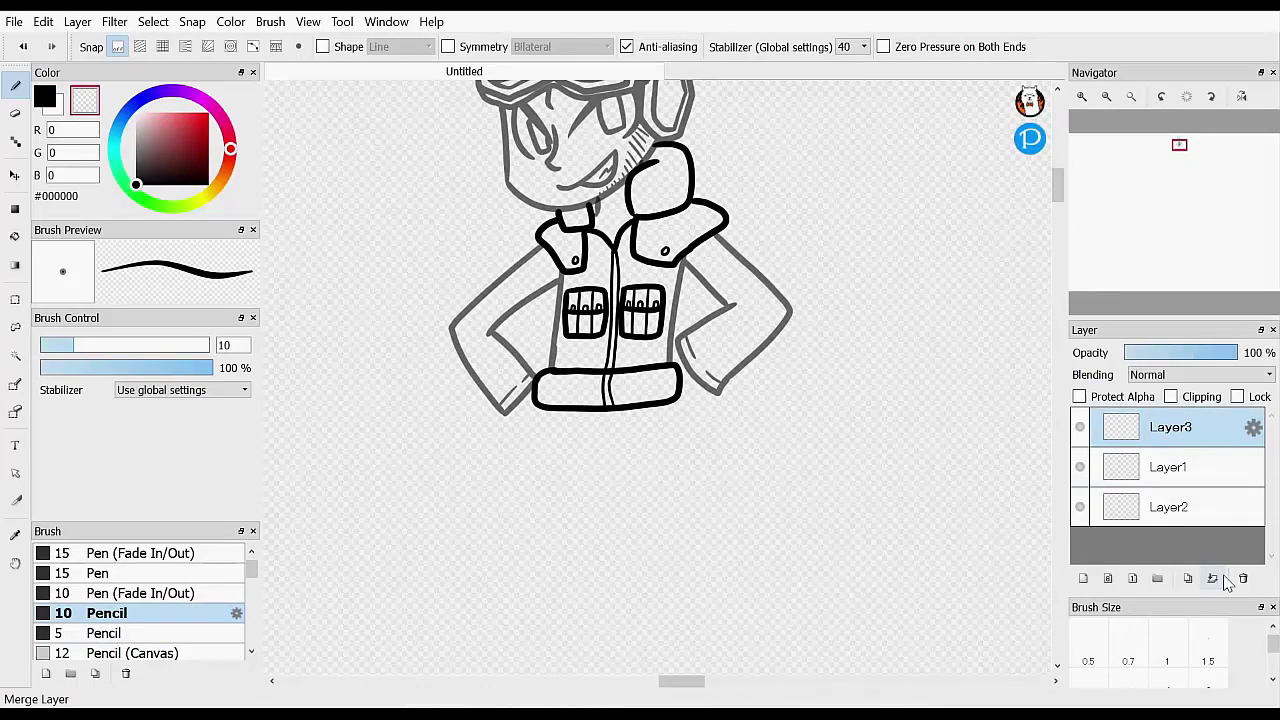
pyautogui.click(1212, 578)
pyautogui.moveTo(1195, 352); pyautogui.dragTo(1240, 352)
pyautogui.click(1191, 352)
pyautogui.click(1083, 579)
pyautogui.click(1186, 506)
pyautogui.click(1188, 468)
pyautogui.click(1192, 505)
pyautogui.moveTo(1059, 199)
pyautogui.mouseDown()
pyautogui.moveTo(1058, 179)
pyautogui.moveTo(1058, 195)
pyautogui.mouseUp()
pyautogui.click(1211, 470)
pyautogui.click(1212, 578)
pyautogui.click(1178, 352)
pyautogui.click(1086, 97)
pyautogui.click(1202, 352)
pyautogui.click(1169, 432)
# Draw the outlines of two long trouser legs with closed hems below the waistband, using the black 10 px Pencil
pyautogui.click(43, 97)
pyautogui.click(1106, 98)
pyautogui.hotkey('ctrl', '+')
pyautogui.moveTo(480, 124); pyautogui.dragTo(474, 518)
pyautogui.moveTo(678, 118); pyautogui.dragTo(797, 555)
pyautogui.moveTo(555, 220)
pyautogui.mouseDown()
pyautogui.moveTo(677, 563)
pyautogui.moveTo(802, 562)
pyautogui.mouseUp()
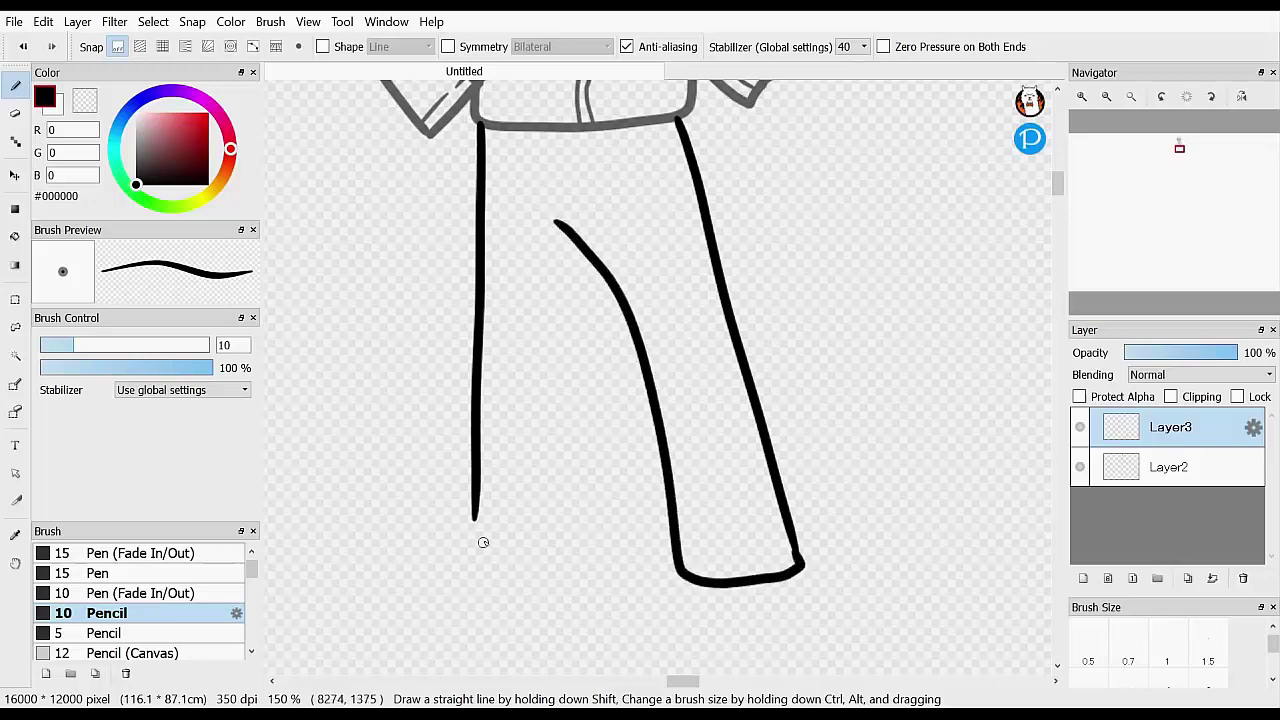
pyautogui.moveTo(474, 512)
pyautogui.mouseDown()
pyautogui.moveTo(608, 549)
pyautogui.moveTo(602, 350)
pyautogui.mouseUp()
pyautogui.hotkey('ctrl', 'z')
pyautogui.moveTo(590, 258)
pyautogui.mouseDown()
pyautogui.moveTo(596, 532)
pyautogui.moveTo(470, 513)
pyautogui.mouseUp()
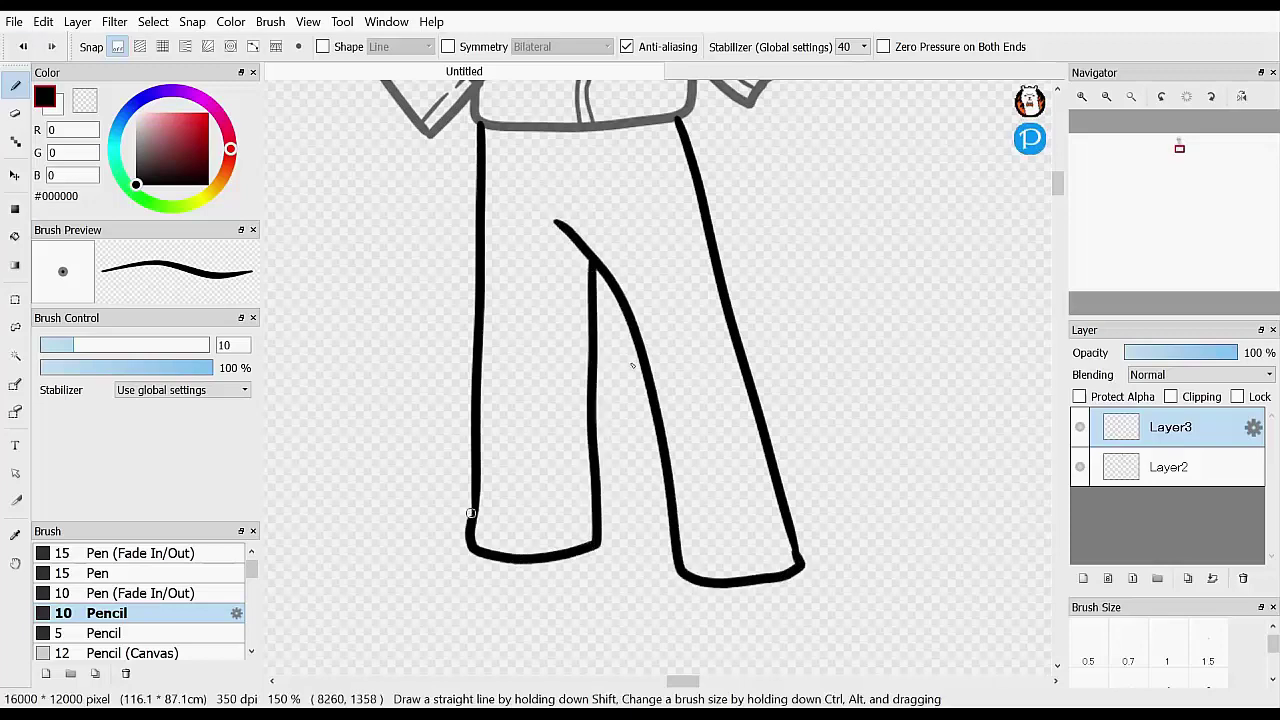
# Add short crease strokes above both trouser hems and a 5 px fly line from the waistband to the crotch
pyautogui.moveTo(680, 544); pyautogui.dragTo(720, 553)
pyautogui.moveTo(795, 540); pyautogui.dragTo(748, 550)
pyautogui.click(107, 633)
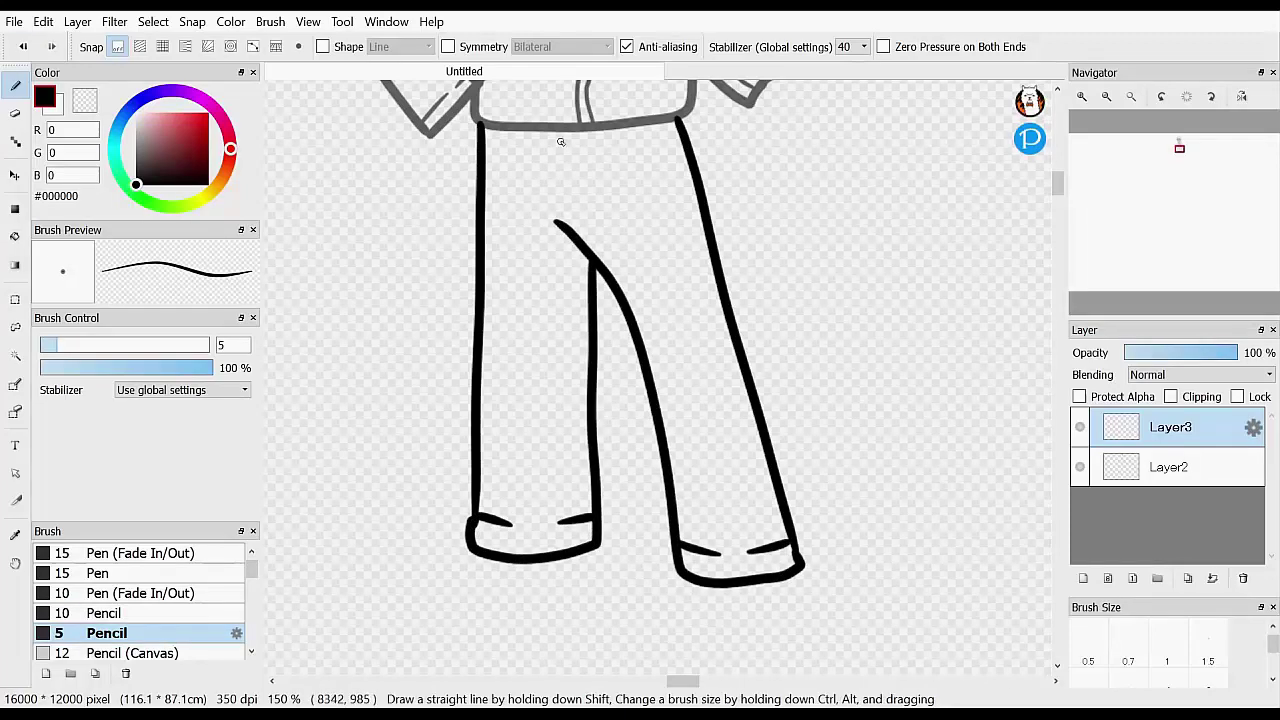
pyautogui.moveTo(570, 128); pyautogui.dragTo(592, 252)
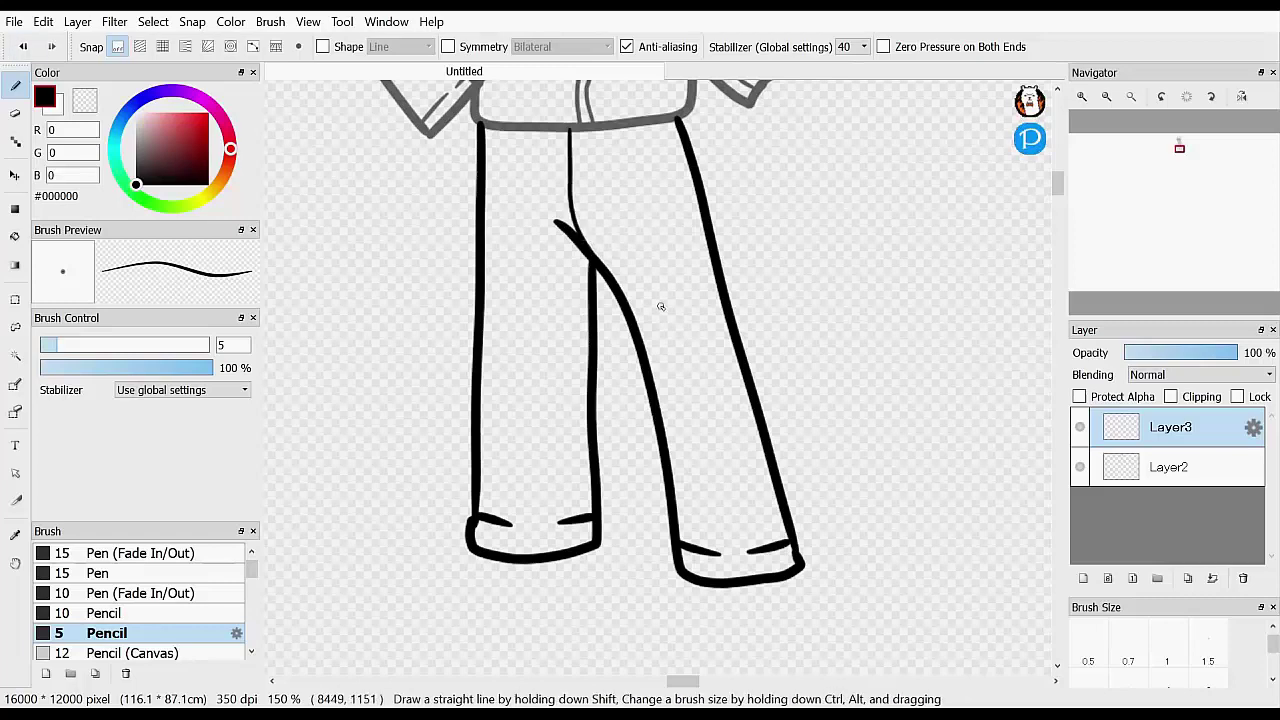
# Draw short pocket openings at both hips with the 10 px Pencil and dashed seams below them with the 5 px Pencil
pyautogui.click(190, 613)
pyautogui.moveTo(683, 137); pyautogui.dragTo(657, 139)
pyautogui.moveTo(484, 151); pyautogui.dragTo(496, 142)
pyautogui.click(190, 633)
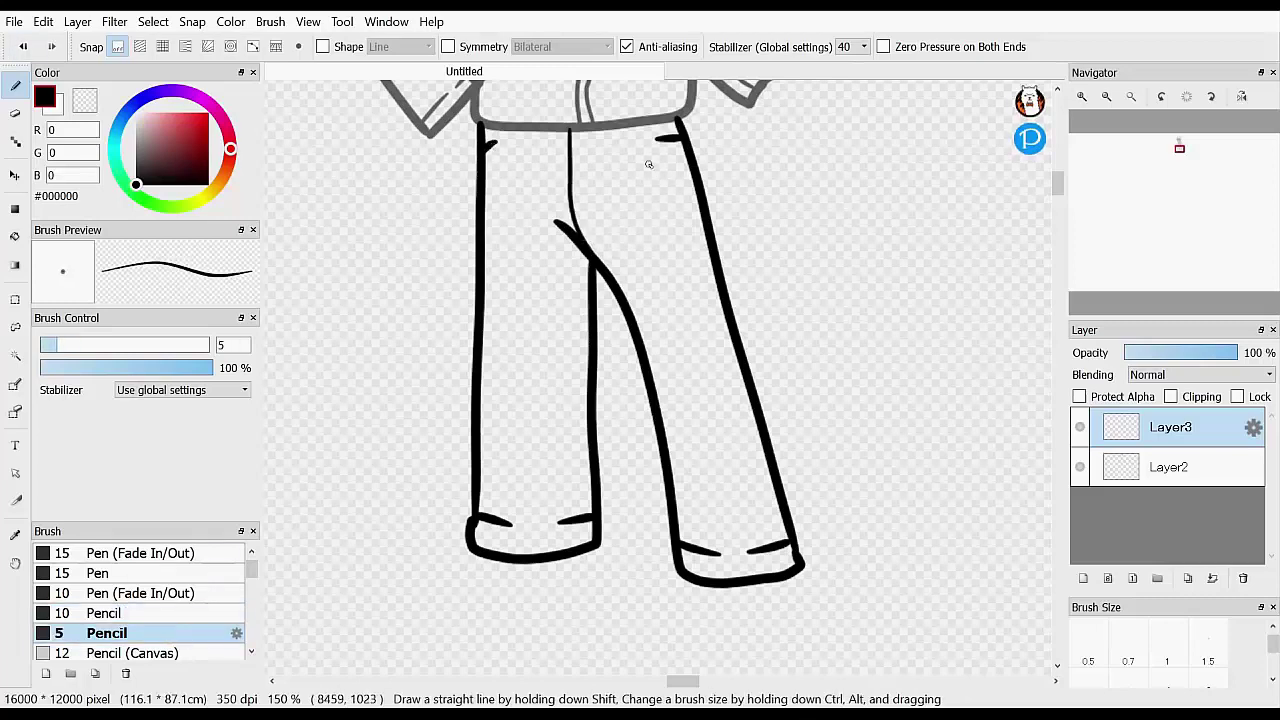
# Draw a rounded pouch on the left thigh's outer side with the 10 px Pencil and a small clasp with the 5 px Pencil
pyautogui.moveTo(482, 233)
pyautogui.mouseDown()
pyautogui.moveTo(452, 267)
pyautogui.moveTo(474, 356)
pyautogui.mouseUp()
pyautogui.click(205, 612)
pyautogui.click(190, 631)
# Draw horizontal bandage bands around the left thigh with the 10 px Pencil and diagonal folds between them with the 5 px Pencil
pyautogui.click(215, 607)
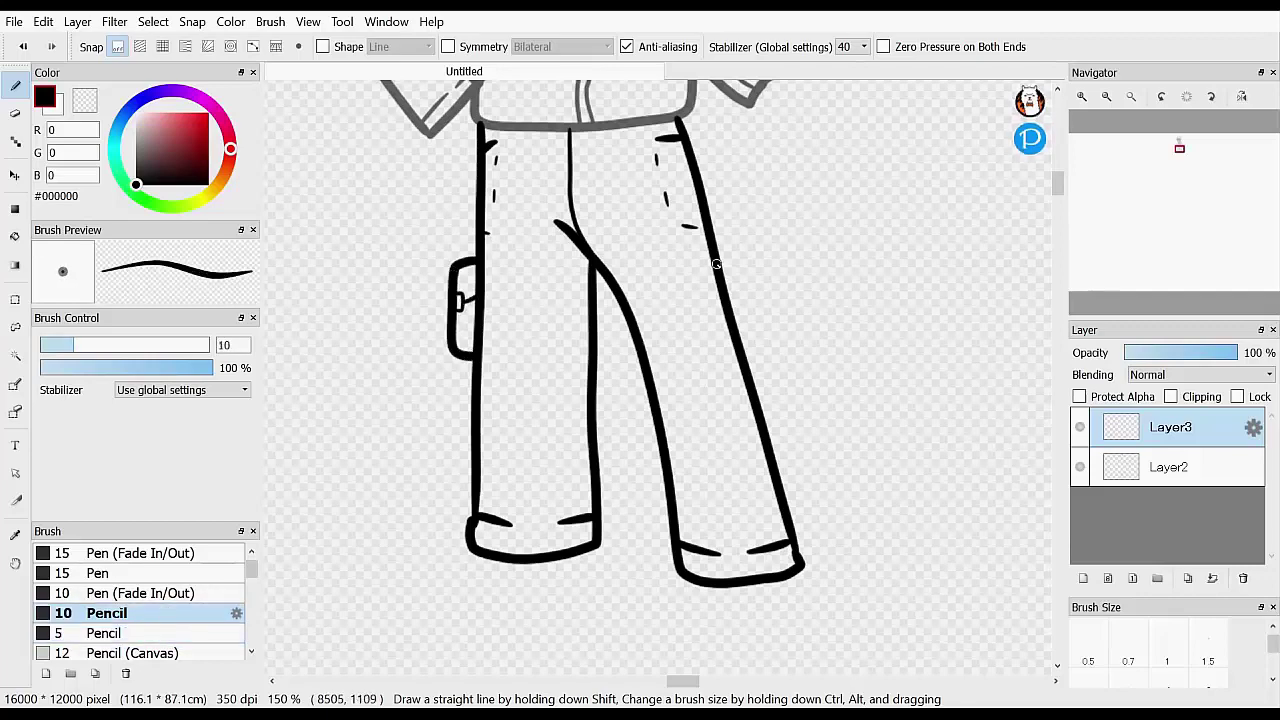
pyautogui.moveTo(476, 272); pyautogui.dragTo(590, 284)
pyautogui.moveTo(484, 360); pyautogui.dragTo(588, 356)
pyautogui.moveTo(480, 300)
pyautogui.mouseDown()
pyautogui.moveTo(588, 305)
pyautogui.moveTo(588, 316)
pyautogui.mouseUp()
pyautogui.moveTo(588, 332); pyautogui.dragTo(482, 336)
pyautogui.click(173, 633)
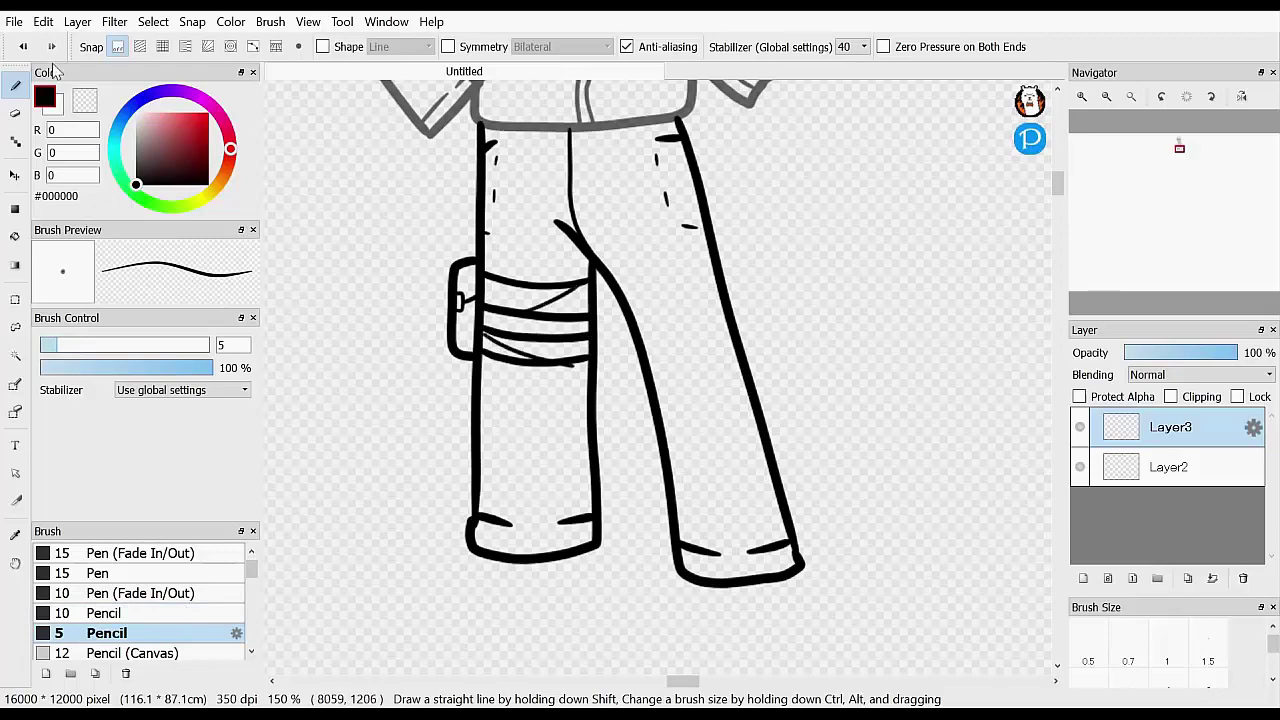
# Delete the lower ends of both trouser legs, including the hems, with a rectangular selection and clear the selection
pyautogui.moveTo(1057, 183)
pyautogui.mouseDown()
pyautogui.moveTo(1045, 186)
pyautogui.moveTo(1042, 156)
pyautogui.moveTo(1040, 200)
pyautogui.moveTo(1058, 187)
pyautogui.mouseUp()
pyautogui.click(16, 300)
pyautogui.moveTo(406, 443); pyautogui.dragTo(902, 657)
pyautogui.hotkey('ctrl', 'd')
pyautogui.moveTo(1057, 192)
pyautogui.mouseDown()
pyautogui.moveTo(1057, 211)
pyautogui.moveTo(1057, 190)
pyautogui.mouseUp()
pyautogui.click(1106, 98)
pyautogui.click(1106, 98)
pyautogui.click(1082, 100)
pyautogui.click(1086, 102)
pyautogui.moveTo(440, 296); pyautogui.dragTo(918, 462)
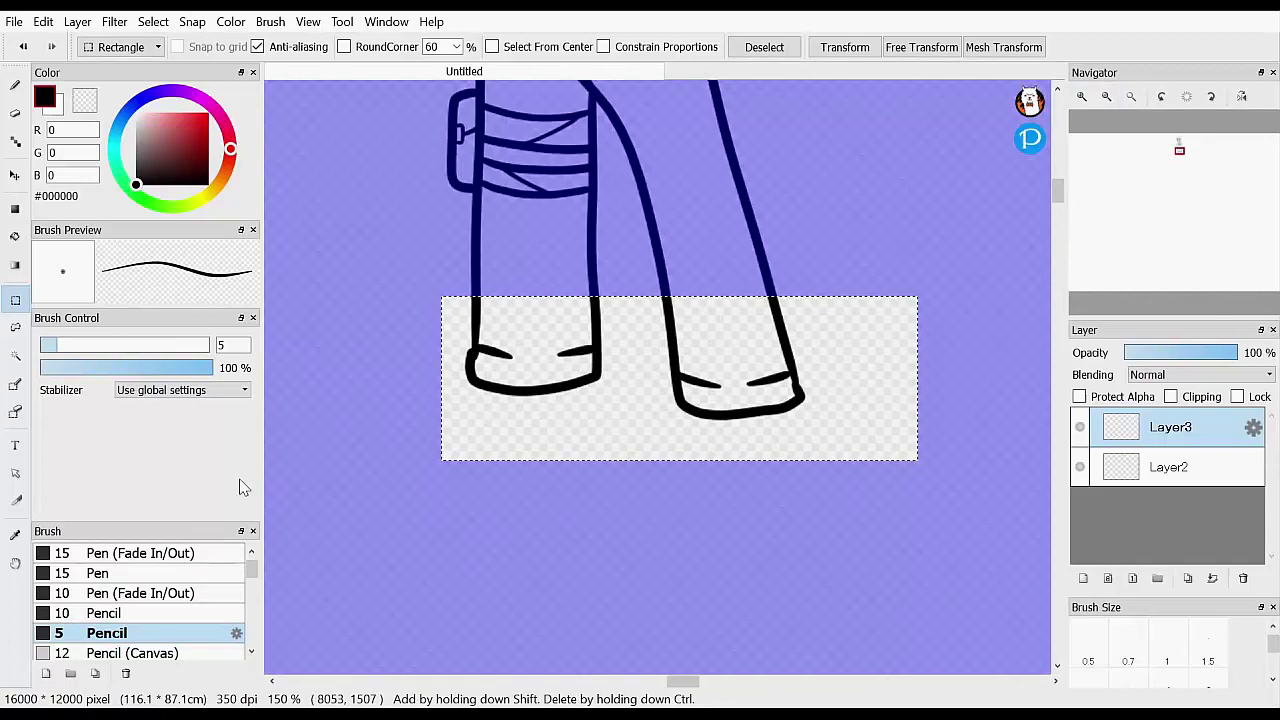
pyautogui.press('Delete')
pyautogui.hotkey('ctrl', 'd')
# Redraw the hems higher up on both trouser legs with short crease strokes, using the 10 px Pencil
pyautogui.press('b')
pyautogui.click(100, 613)
pyautogui.moveTo(663, 294); pyautogui.dragTo(768, 294)
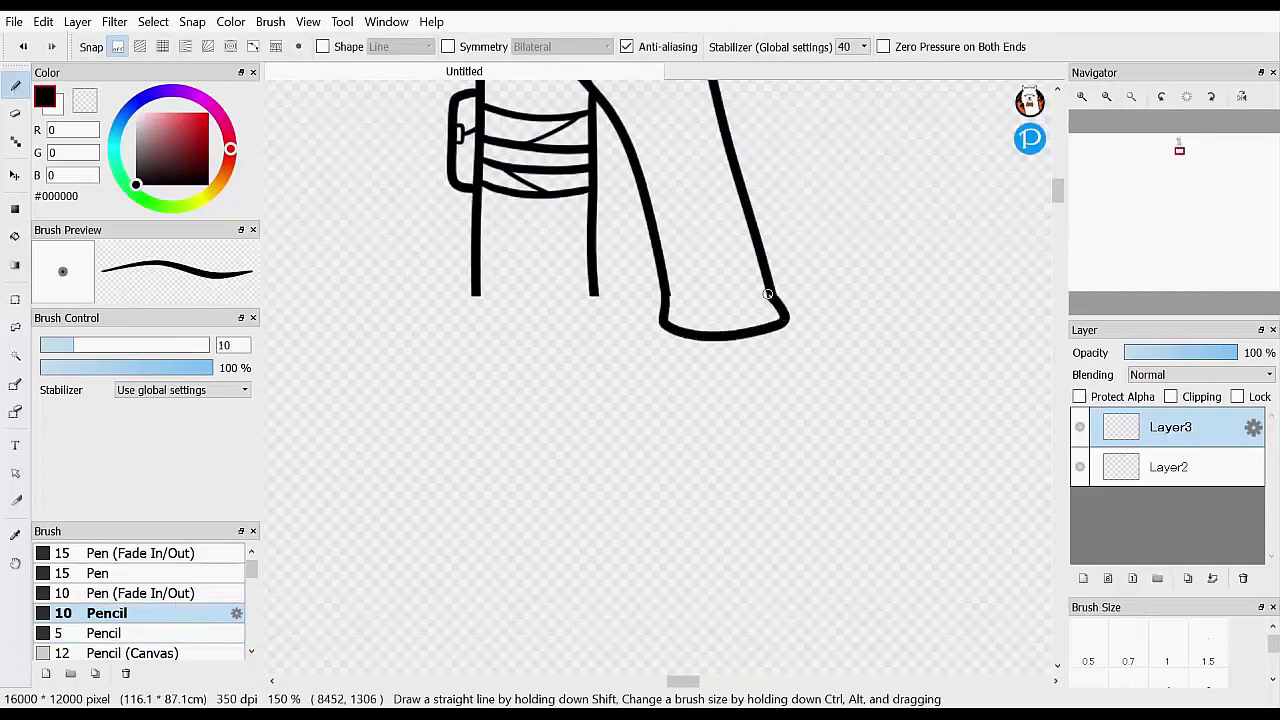
pyautogui.moveTo(595, 295)
pyautogui.mouseDown()
pyautogui.moveTo(469, 312)
pyautogui.moveTo(476, 295)
pyautogui.mouseUp()
pyautogui.moveTo(477, 297); pyautogui.dragTo(520, 302)
pyautogui.moveTo(567, 303); pyautogui.dragTo(594, 296)
# Draw a narrow boot cuff below each trouser hem with the 10 px Pencil
pyautogui.moveTo(1059, 199); pyautogui.dragTo(1060, 214)
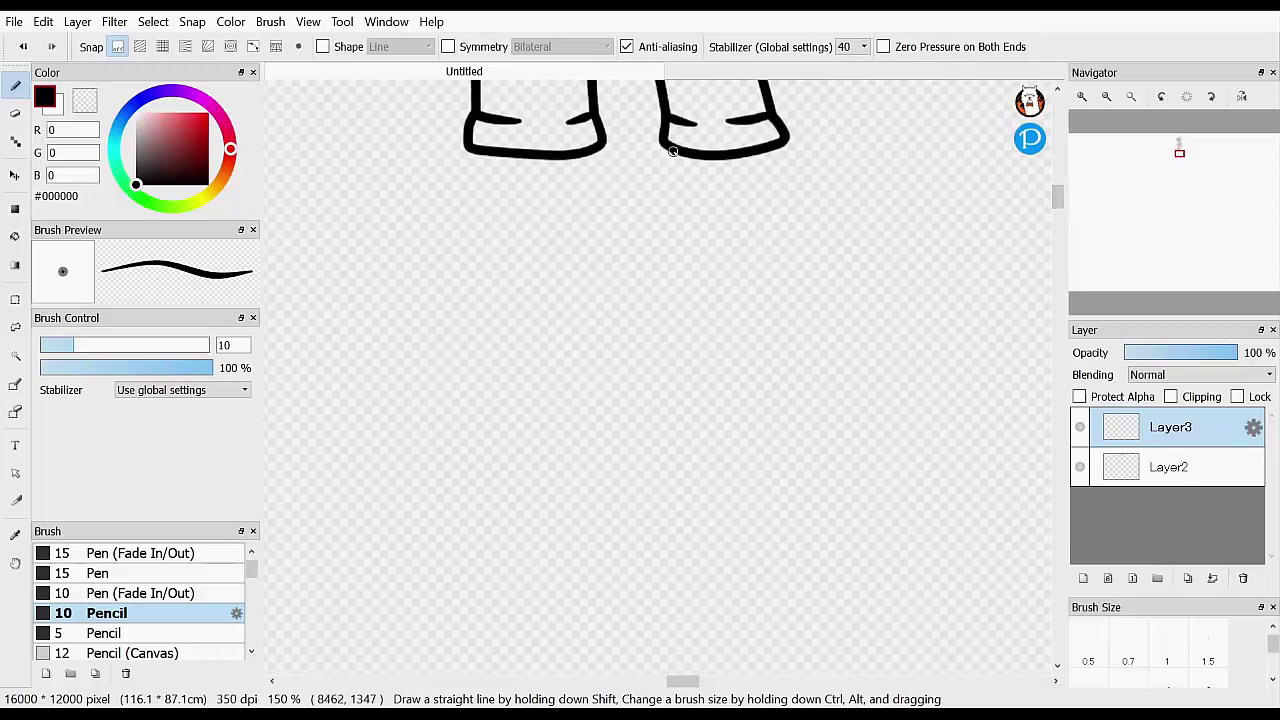
pyautogui.moveTo(667, 148); pyautogui.dragTo(784, 148)
pyautogui.moveTo(590, 152)
pyautogui.mouseDown()
pyautogui.moveTo(592, 168)
pyautogui.moveTo(475, 152)
pyautogui.mouseUp()
pyautogui.moveTo(686, 188)
pyautogui.mouseDown()
pyautogui.moveTo(690, 373)
pyautogui.moveTo(683, 301)
pyautogui.moveTo(676, 345)
pyautogui.mouseUp()
pyautogui.click(24, 46)
pyautogui.moveTo(777, 180)
pyautogui.mouseDown()
pyautogui.moveTo(775, 395)
pyautogui.moveTo(675, 340)
pyautogui.mouseUp()
pyautogui.click(24, 46)
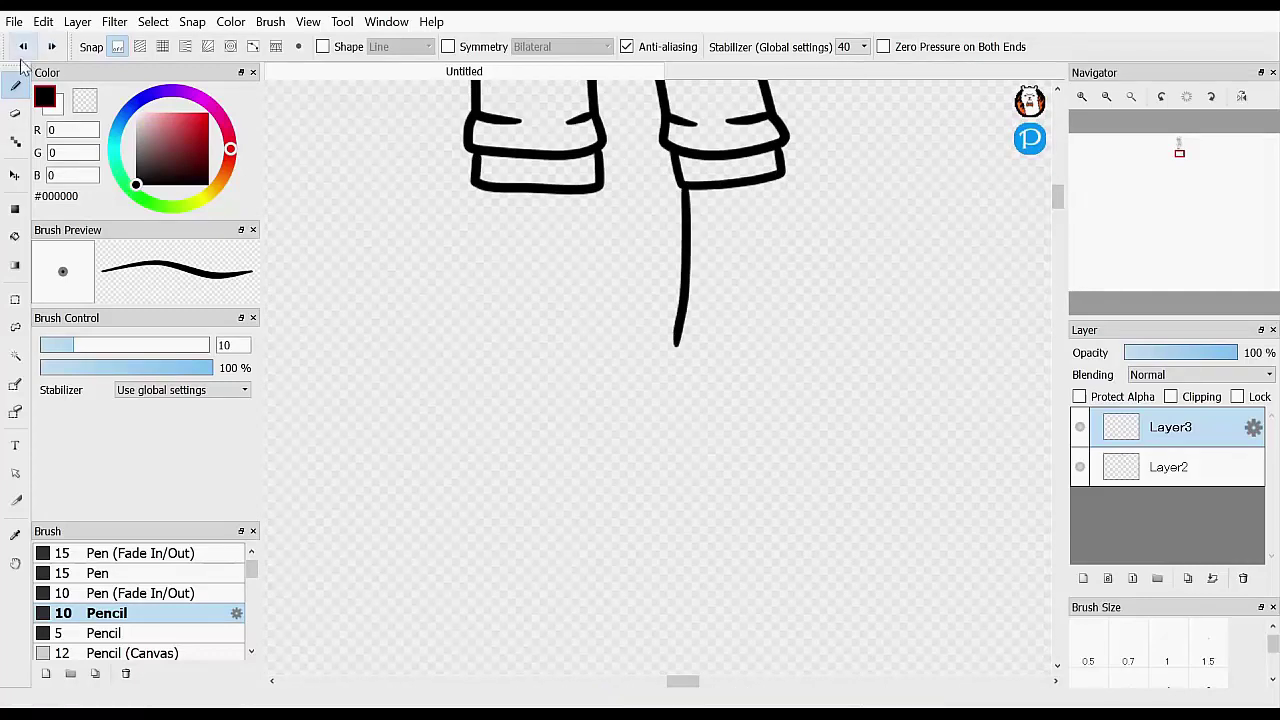
pyautogui.click(24, 46)
# Draw both boots below the cuffs, each with a sole line, using the 10 px Pencil
pyautogui.moveTo(684, 186)
pyautogui.mouseDown()
pyautogui.moveTo(699, 389)
pyautogui.moveTo(803, 281)
pyautogui.moveTo(777, 181)
pyautogui.moveTo(780, 394)
pyautogui.moveTo(687, 191)
pyautogui.mouseUp()
pyautogui.click(24, 46)
pyautogui.moveTo(708, 368); pyautogui.dragTo(843, 362)
pyautogui.moveTo(590, 192)
pyautogui.mouseDown()
pyautogui.moveTo(603, 360)
pyautogui.moveTo(555, 368)
pyautogui.moveTo(395, 325)
pyautogui.moveTo(488, 192)
pyautogui.mouseUp()
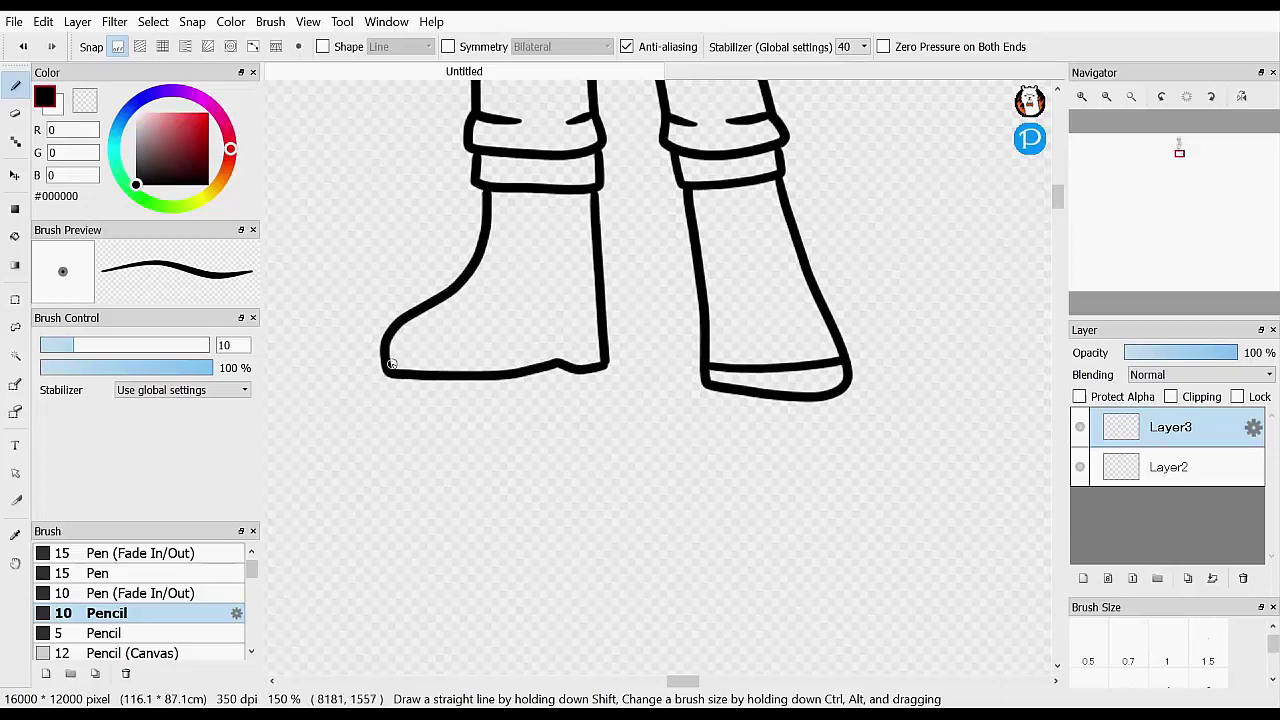
pyautogui.moveTo(391, 364); pyautogui.dragTo(599, 339)
# Add curved toe caps and front seams to both boots with the 5 px Pencil
pyautogui.click(177, 632)
pyautogui.moveTo(433, 307); pyautogui.dragTo(462, 348)
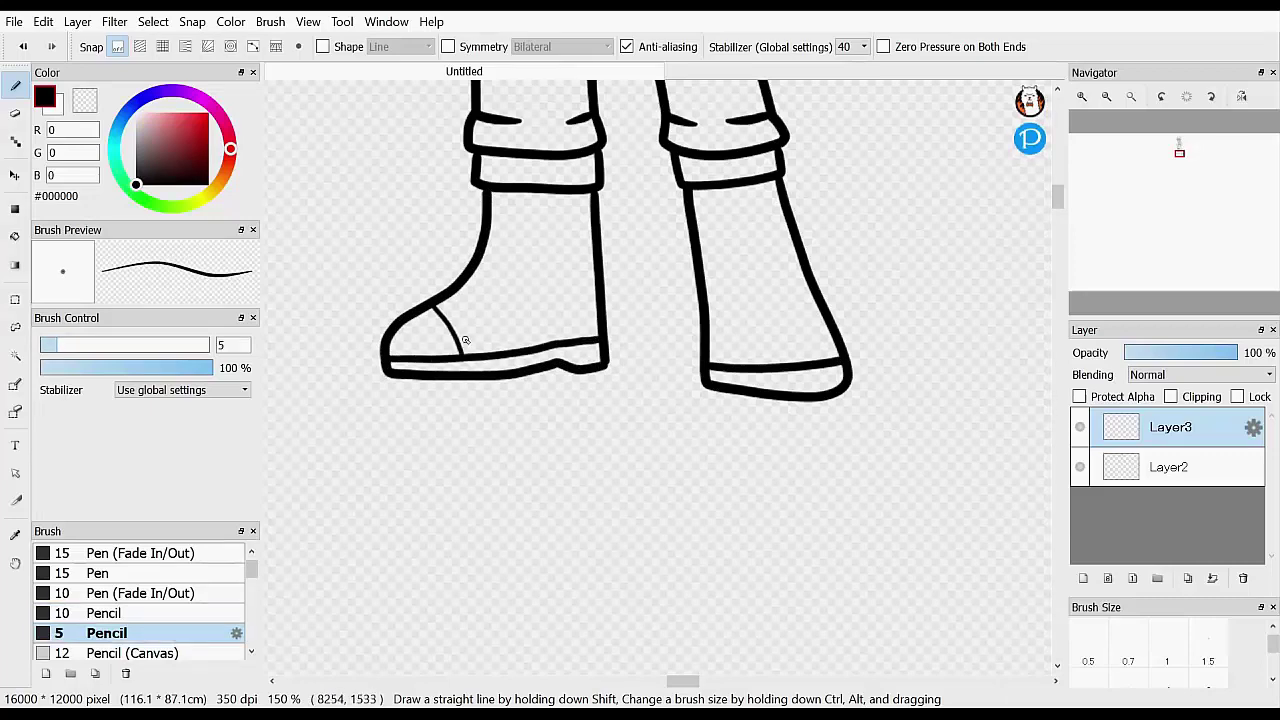
pyautogui.click(23, 46)
pyautogui.moveTo(708, 350); pyautogui.dragTo(833, 341)
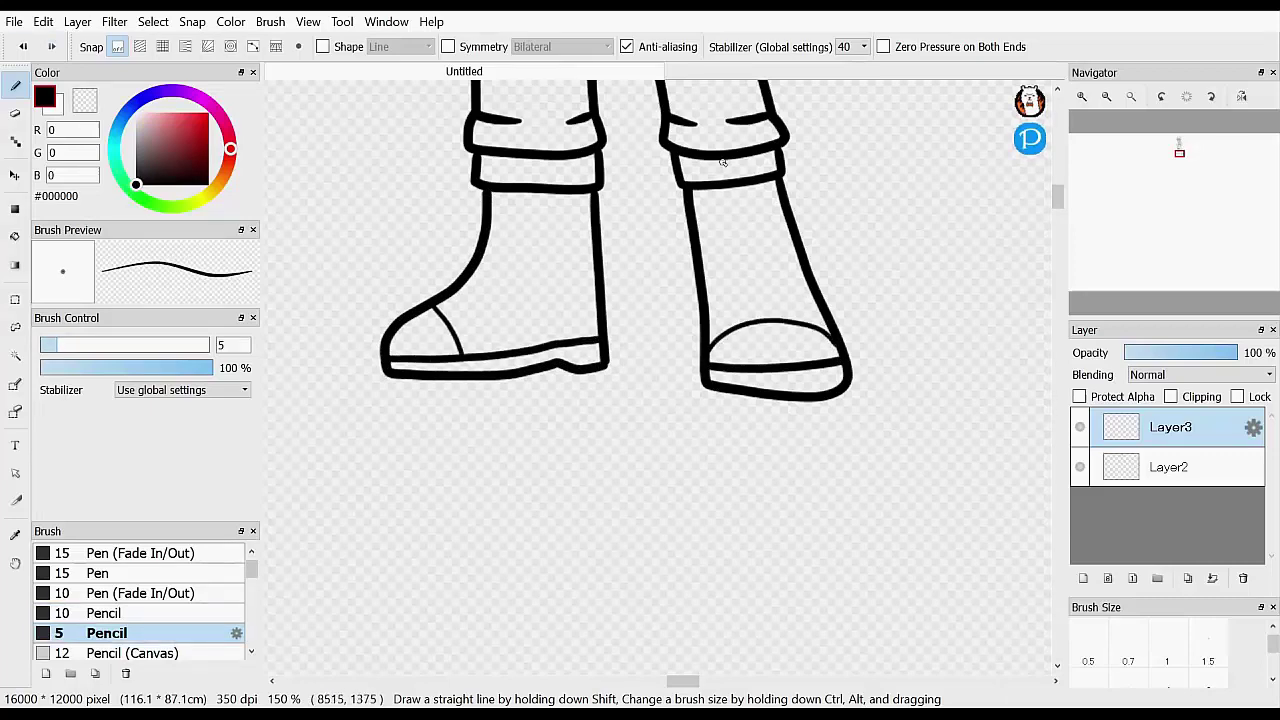
pyautogui.moveTo(722, 161); pyautogui.dragTo(752, 266)
pyautogui.moveTo(501, 188); pyautogui.dragTo(440, 308)
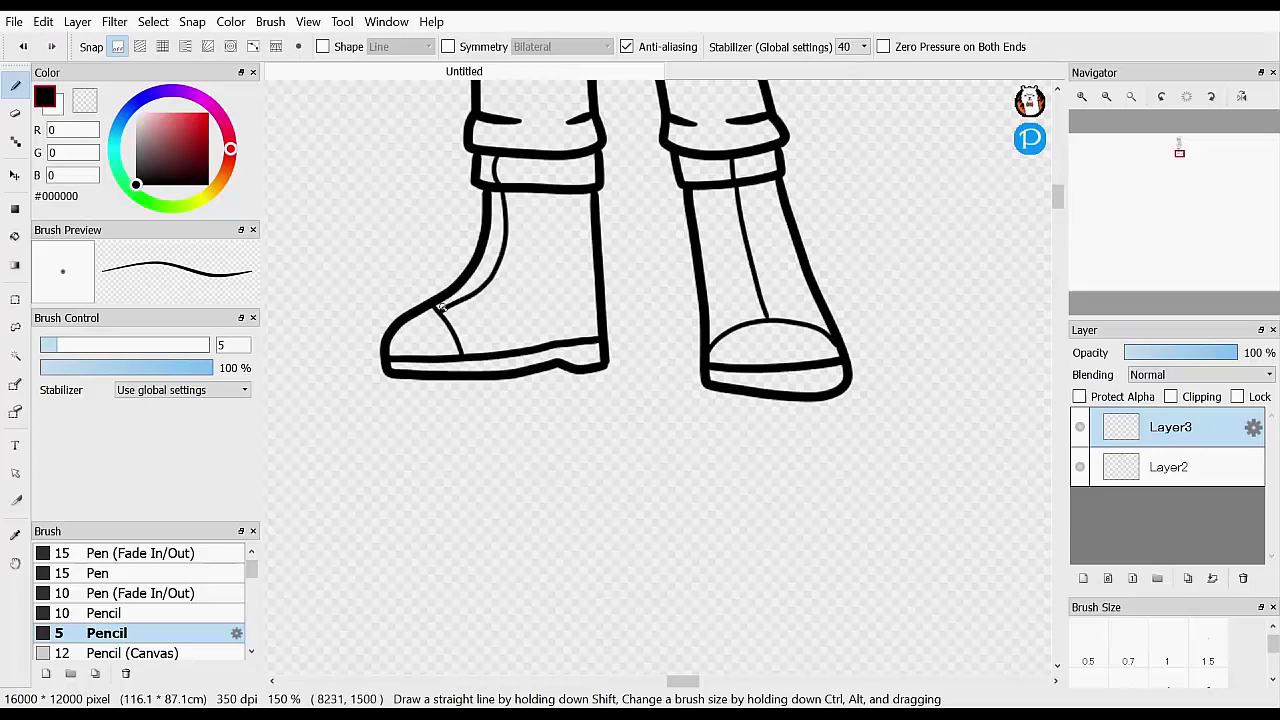
# Draw both hands resting at the hips below the sleeve cuffs with the 10 px Pencil
pyautogui.click(1106, 97)
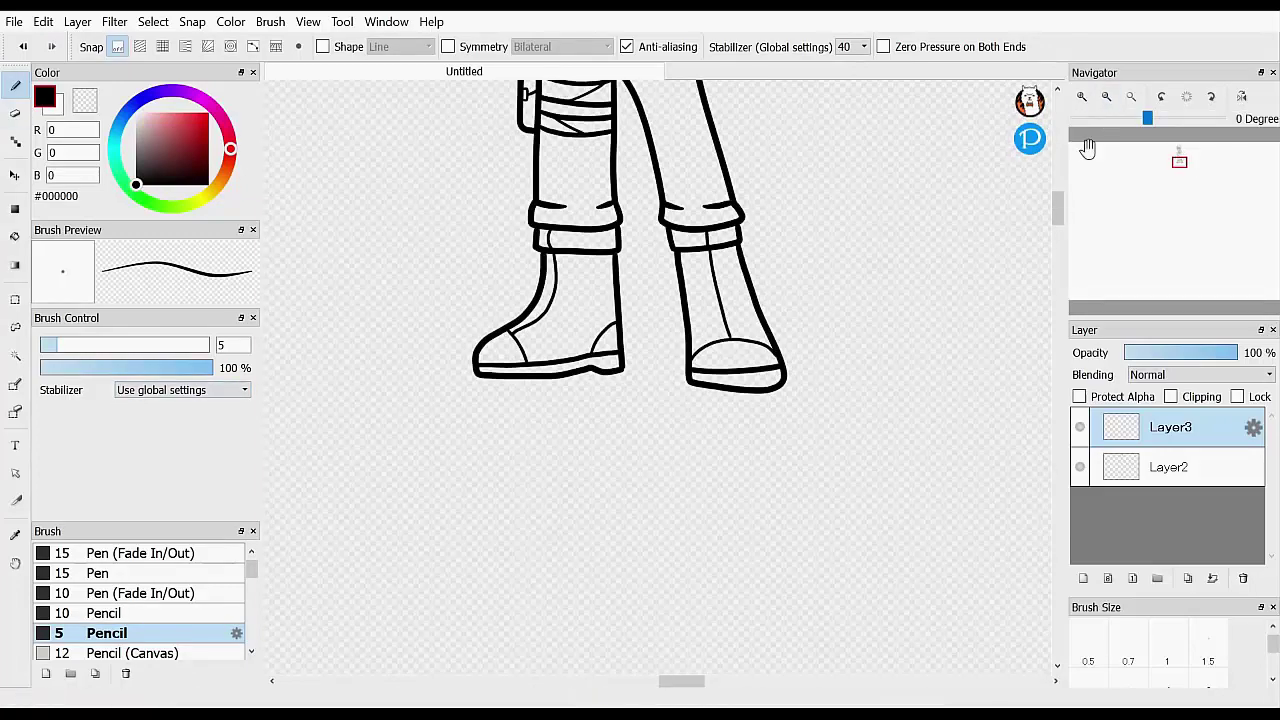
pyautogui.moveTo(1057, 208); pyautogui.dragTo(1058, 176)
pyautogui.click(1082, 97)
pyautogui.click(106, 613)
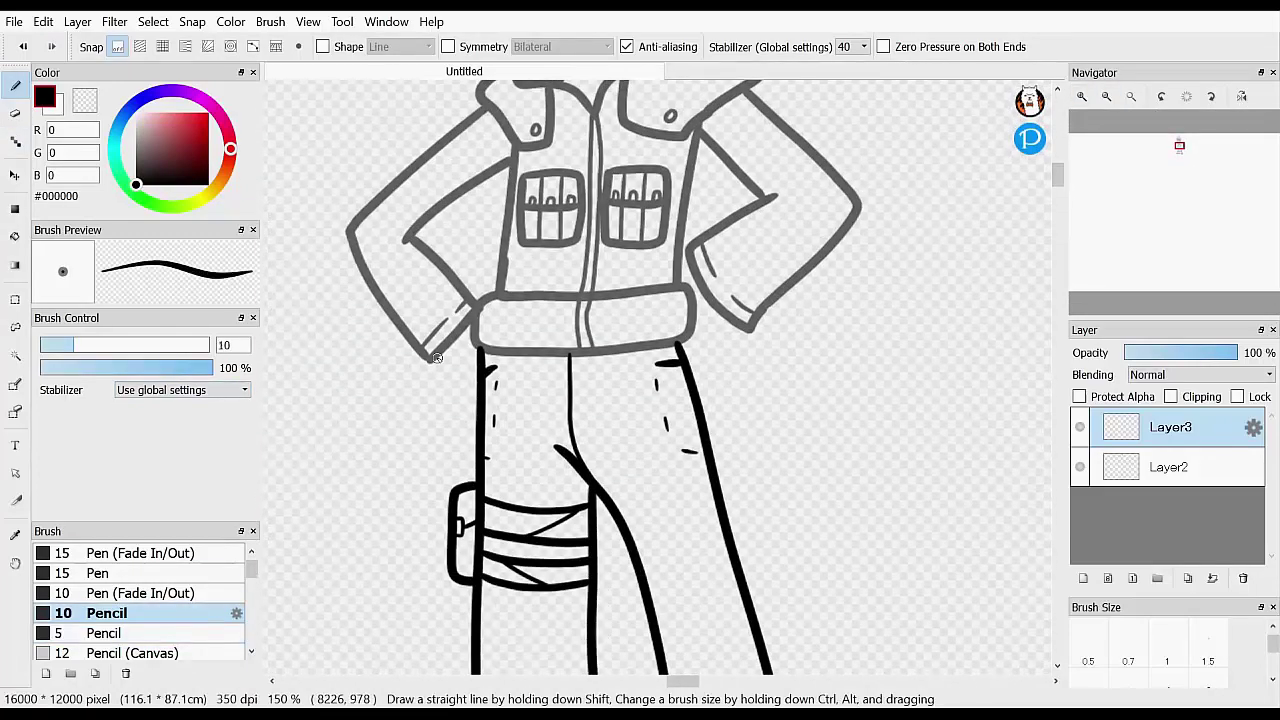
pyautogui.moveTo(437, 353); pyautogui.dragTo(478, 416)
pyautogui.moveTo(685, 290); pyautogui.dragTo(692, 272)
pyautogui.moveTo(742, 328)
pyautogui.mouseDown()
pyautogui.moveTo(735, 374)
pyautogui.moveTo(696, 401)
pyautogui.mouseUp()
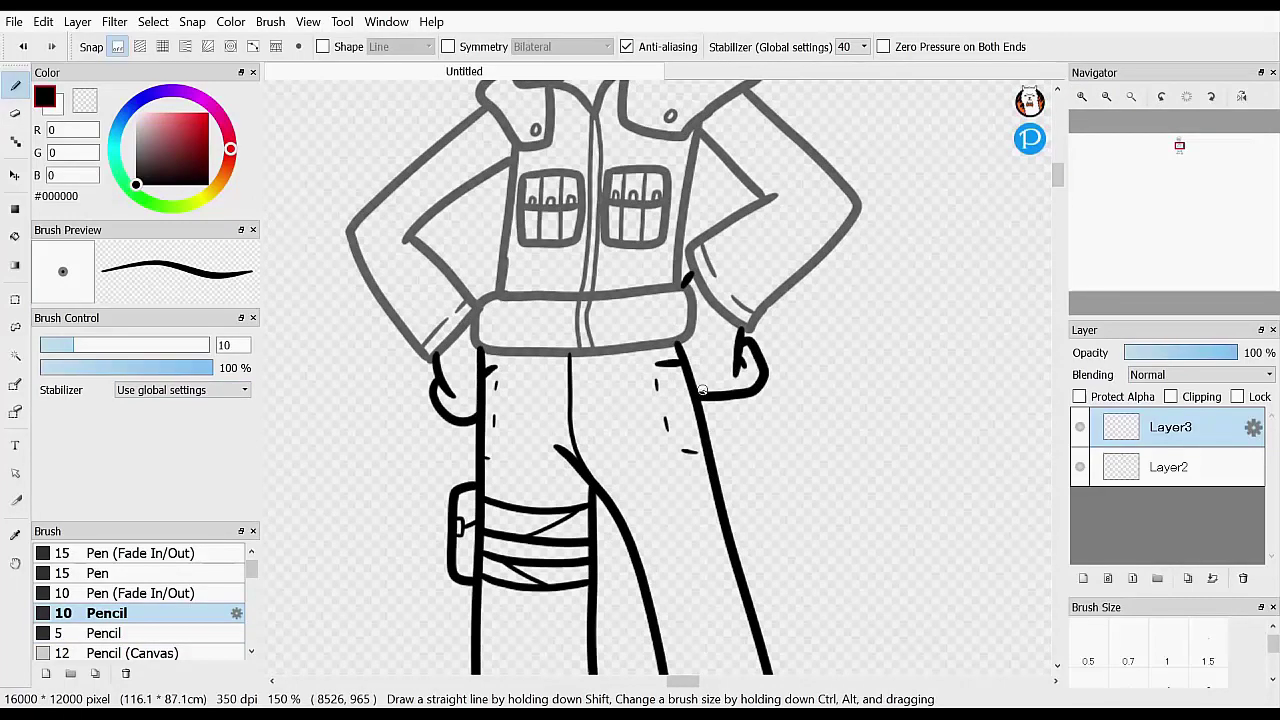
# Merge the legs and hands layer into the dimmed line art and add a new layer above it
pyautogui.moveTo(1058, 173); pyautogui.dragTo(1067, 182)
pyautogui.click(1106, 97)
pyautogui.scroll(2, 1068, 188)
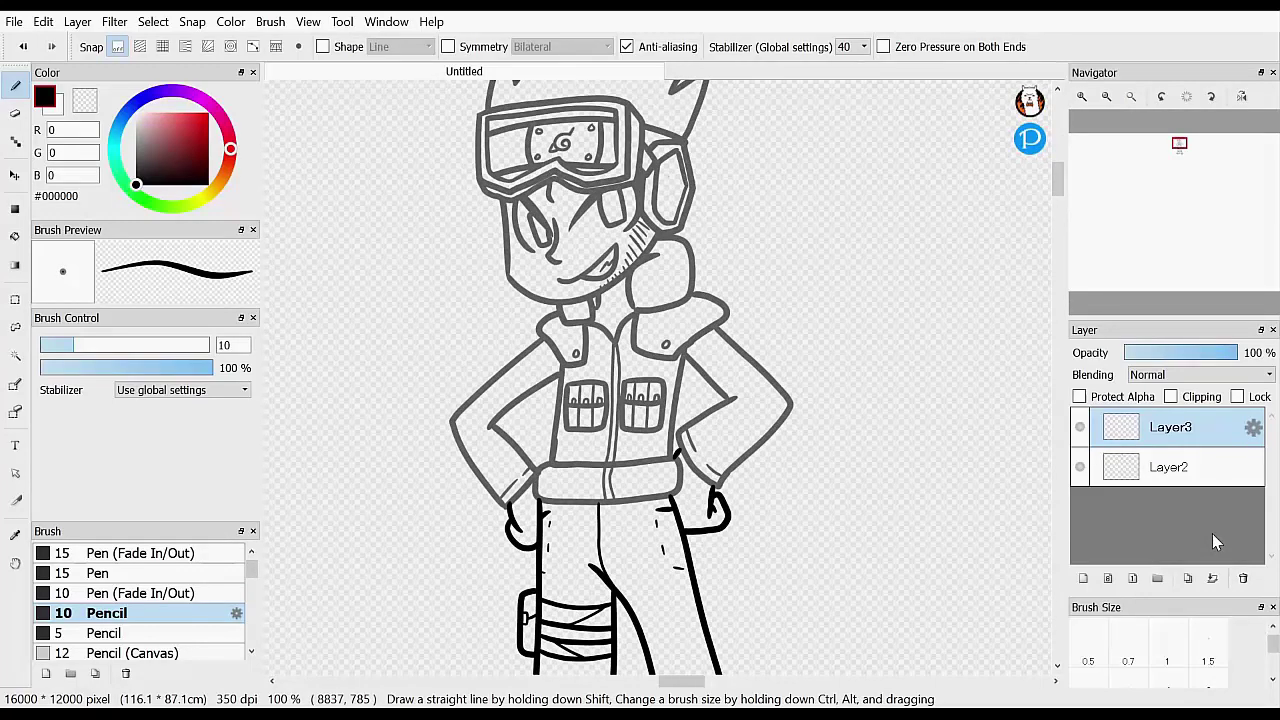
pyautogui.click(1106, 97)
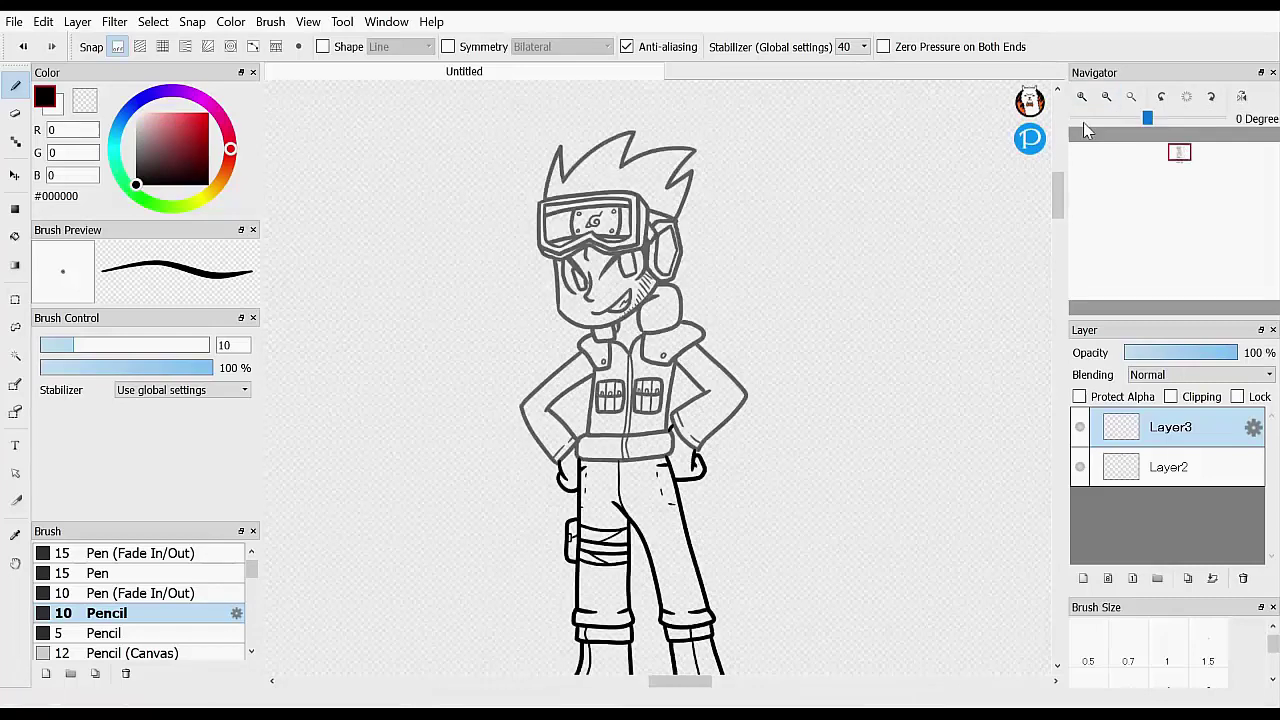
pyautogui.click(1082, 97)
pyautogui.moveTo(1059, 188); pyautogui.dragTo(1059, 192)
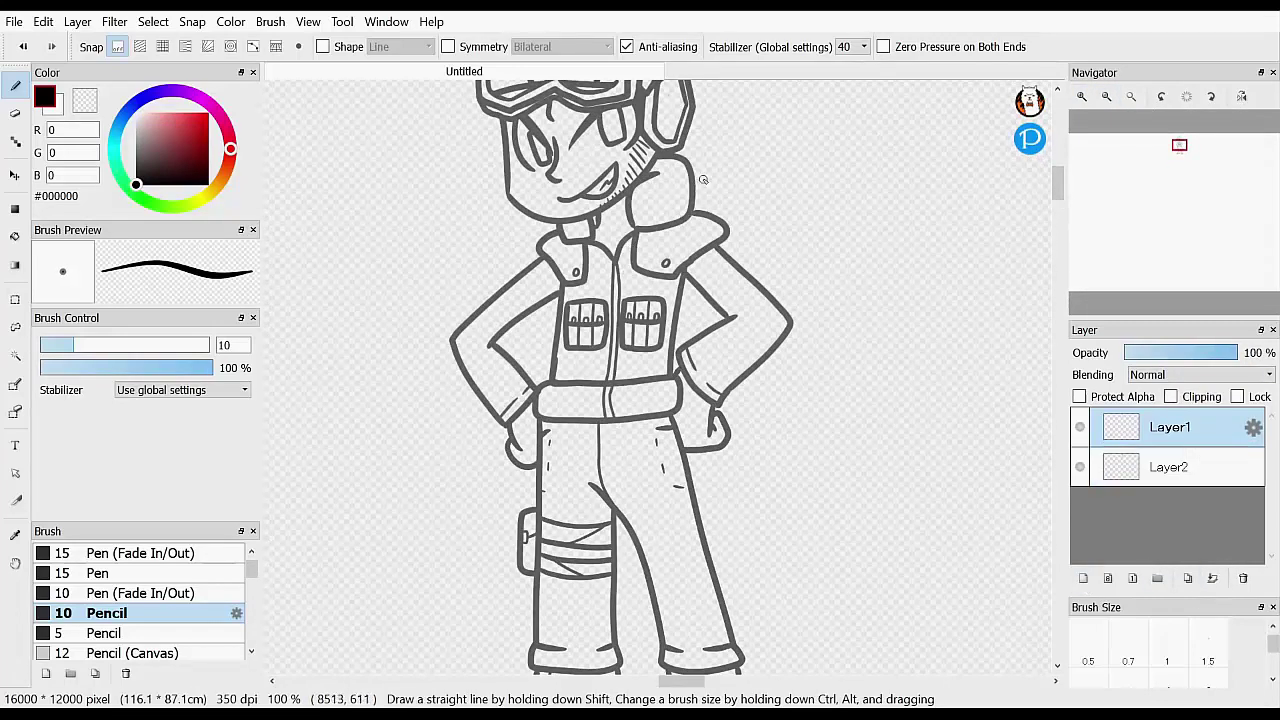
# Draw the cloak's two long curved front edges and small pointed collar tips over the body with the 10 px Pencil
pyautogui.moveTo(706, 177)
pyautogui.mouseDown()
pyautogui.moveTo(650, 460)
pyautogui.moveTo(772, 604)
pyautogui.mouseUp()
pyautogui.moveTo(516, 230)
pyautogui.mouseDown()
pyautogui.moveTo(582, 406)
pyautogui.moveTo(459, 625)
pyautogui.mouseUp()
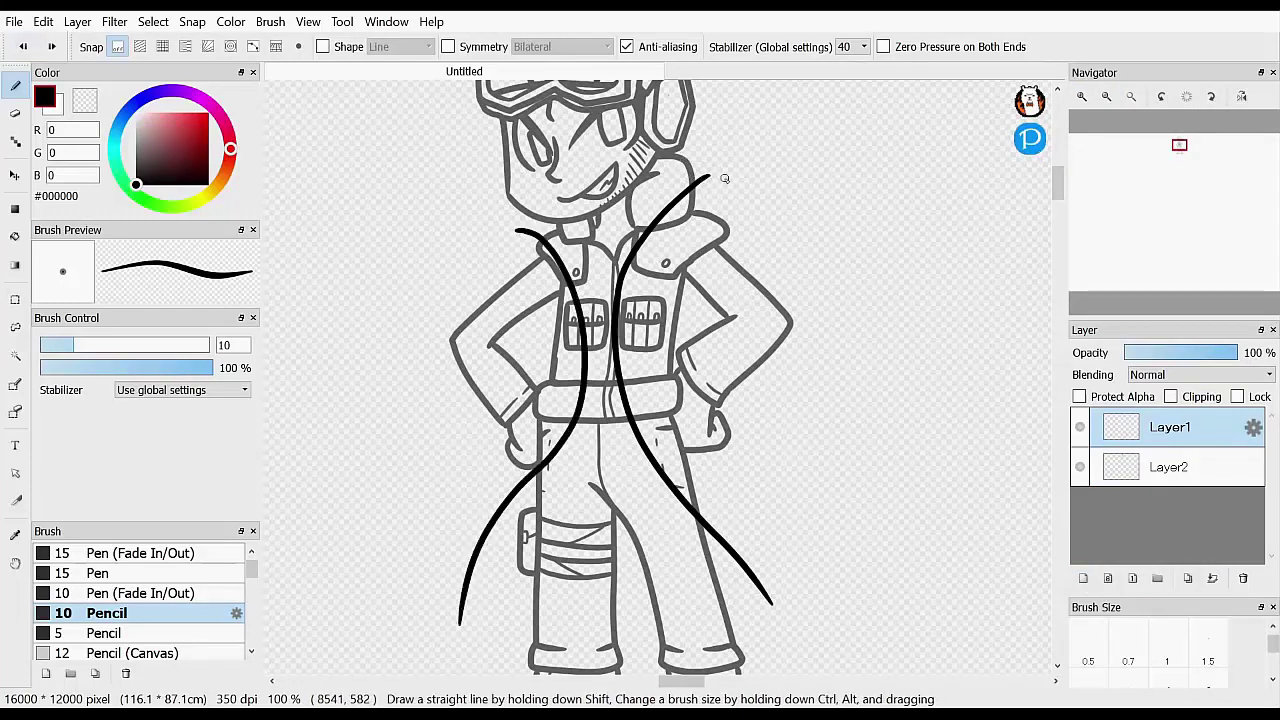
pyautogui.moveTo(527, 213); pyautogui.dragTo(500, 239)
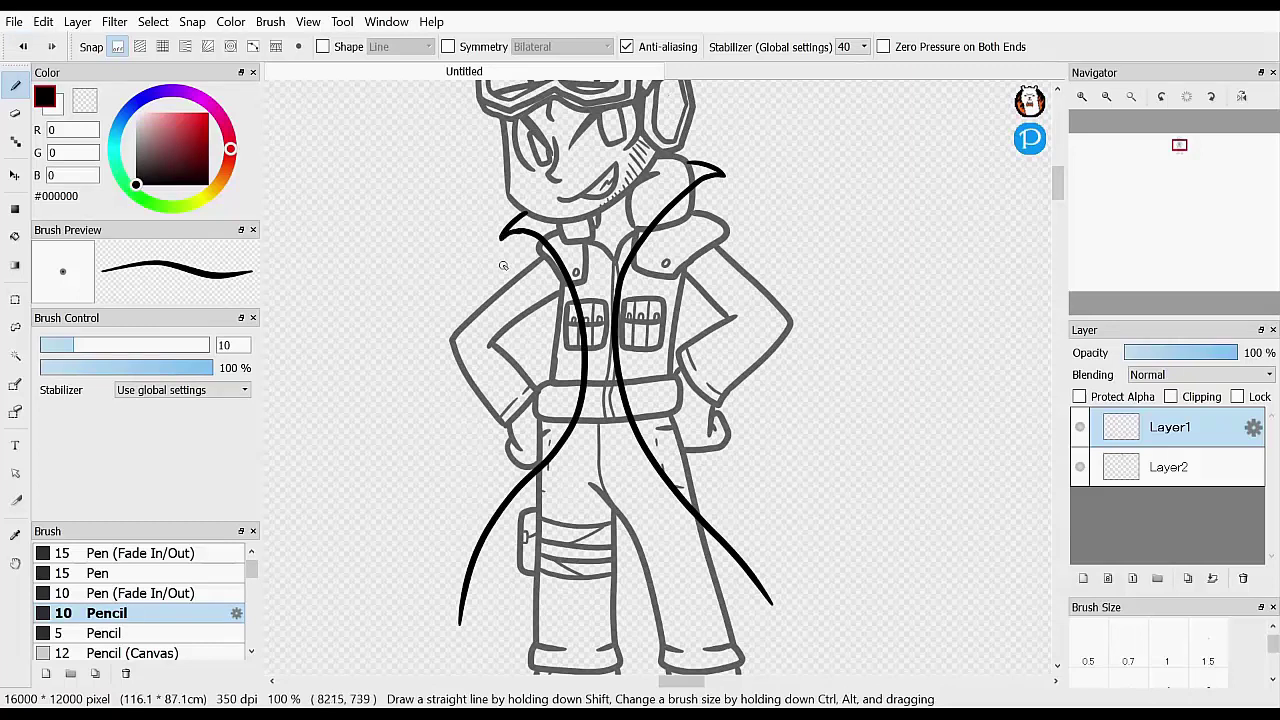
pyautogui.moveTo(724, 177); pyautogui.dragTo(679, 216)
pyautogui.click(22, 49)
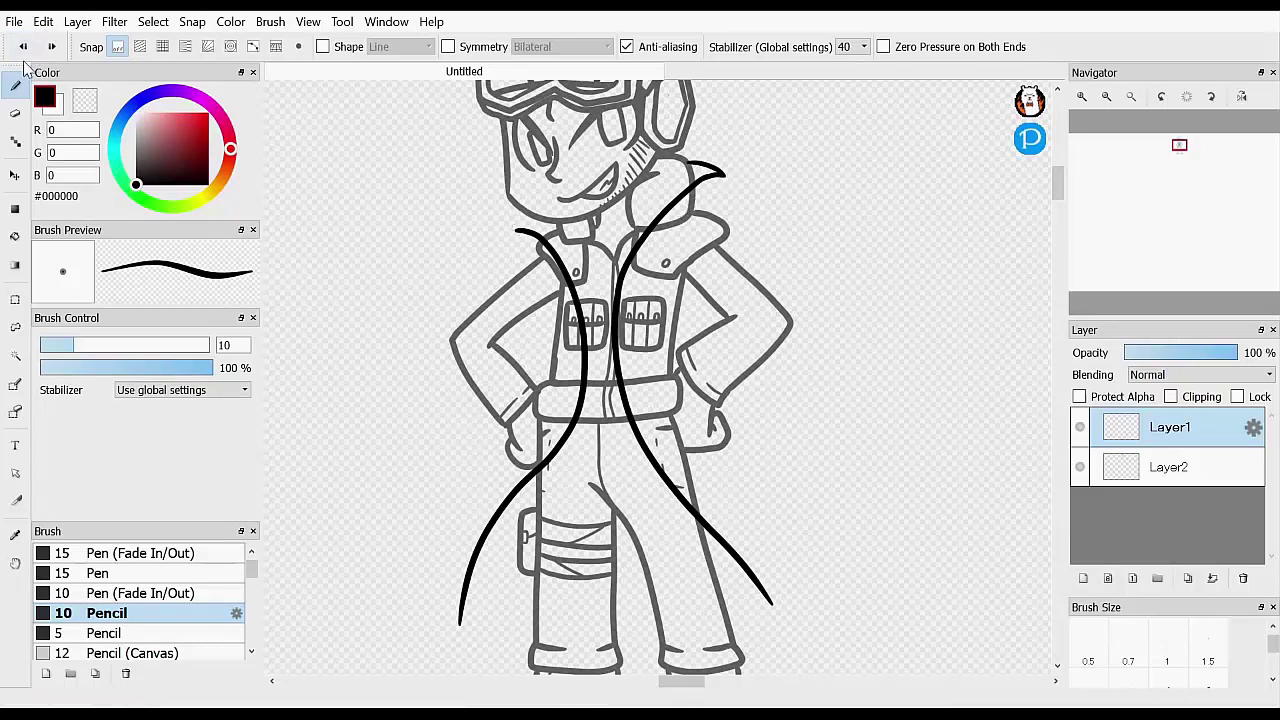
pyautogui.click(22, 49)
pyautogui.click(22, 49)
pyautogui.click(22, 49)
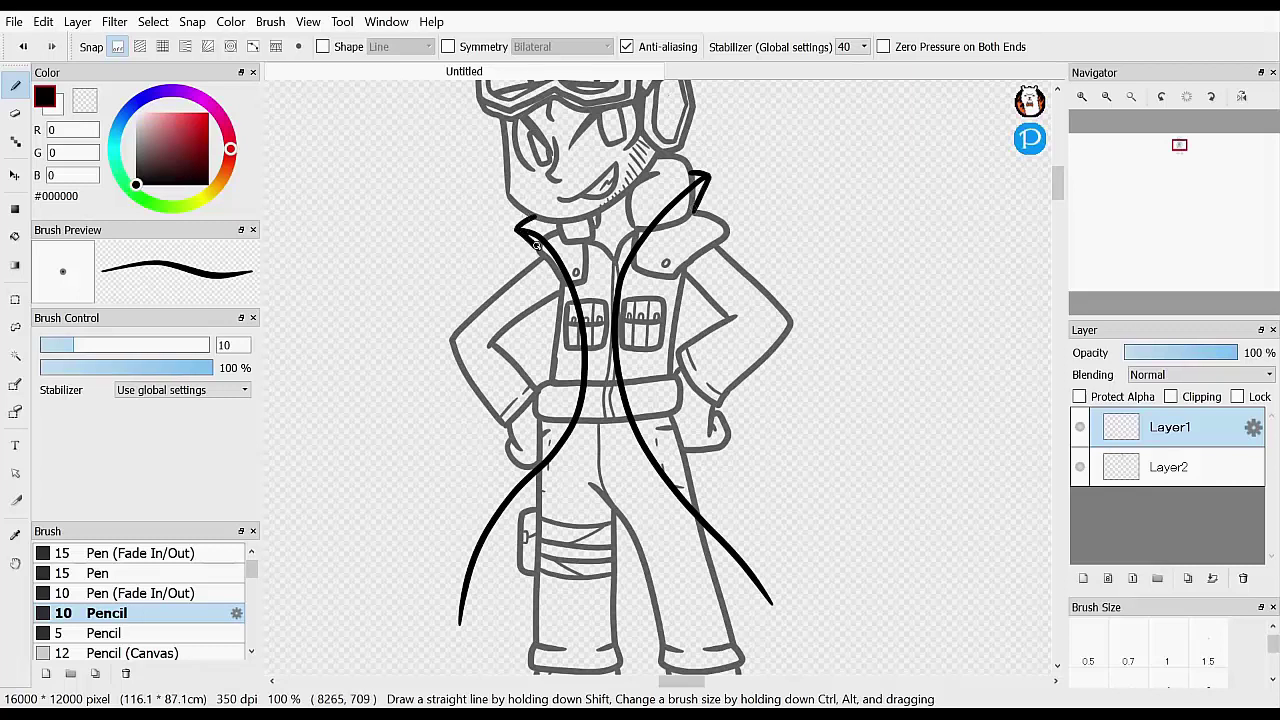
# Draw the cloak's outer outlines from both collar tips through short flared sleeves down to the pointed tail ends
pyautogui.moveTo(535, 248)
pyautogui.mouseDown()
pyautogui.moveTo(510, 348)
pyautogui.moveTo(558, 318)
pyautogui.moveTo(546, 398)
pyautogui.moveTo(476, 470)
pyautogui.moveTo(455, 628)
pyautogui.mouseUp()
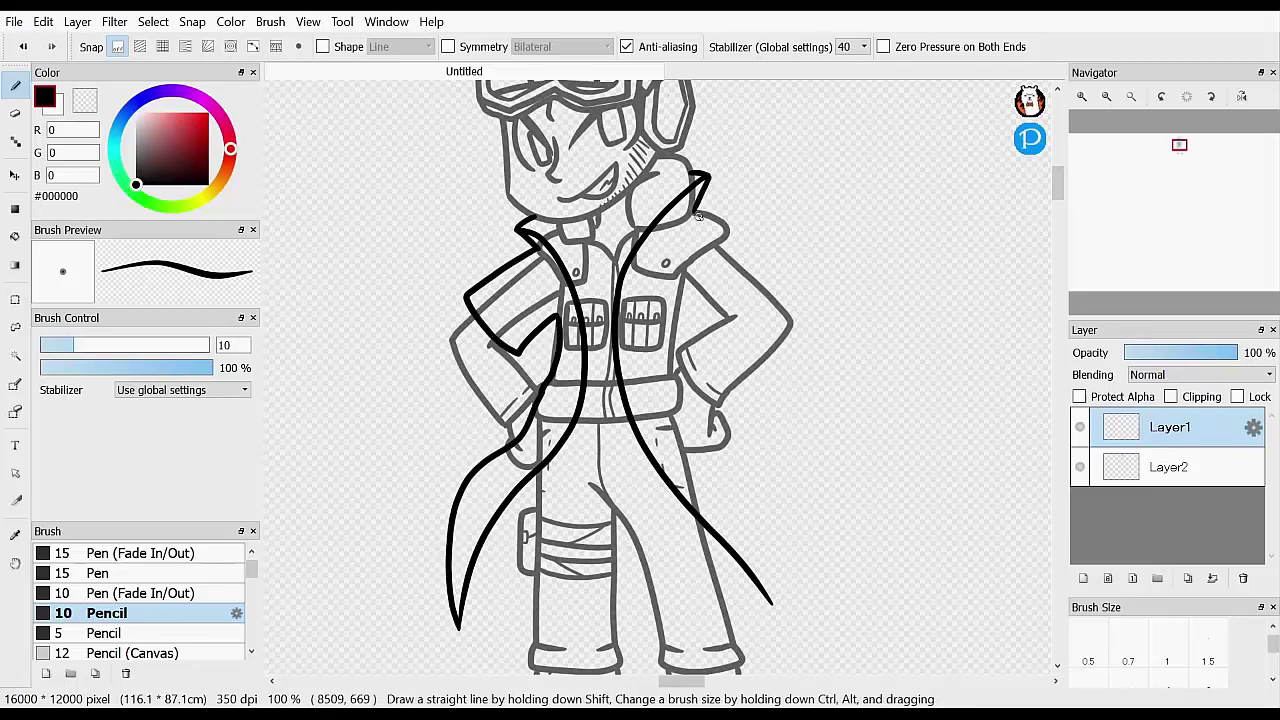
pyautogui.moveTo(697, 214)
pyautogui.mouseDown()
pyautogui.moveTo(780, 268)
pyautogui.moveTo(688, 300)
pyautogui.moveTo(676, 380)
pyautogui.moveTo(770, 596)
pyautogui.mouseUp()
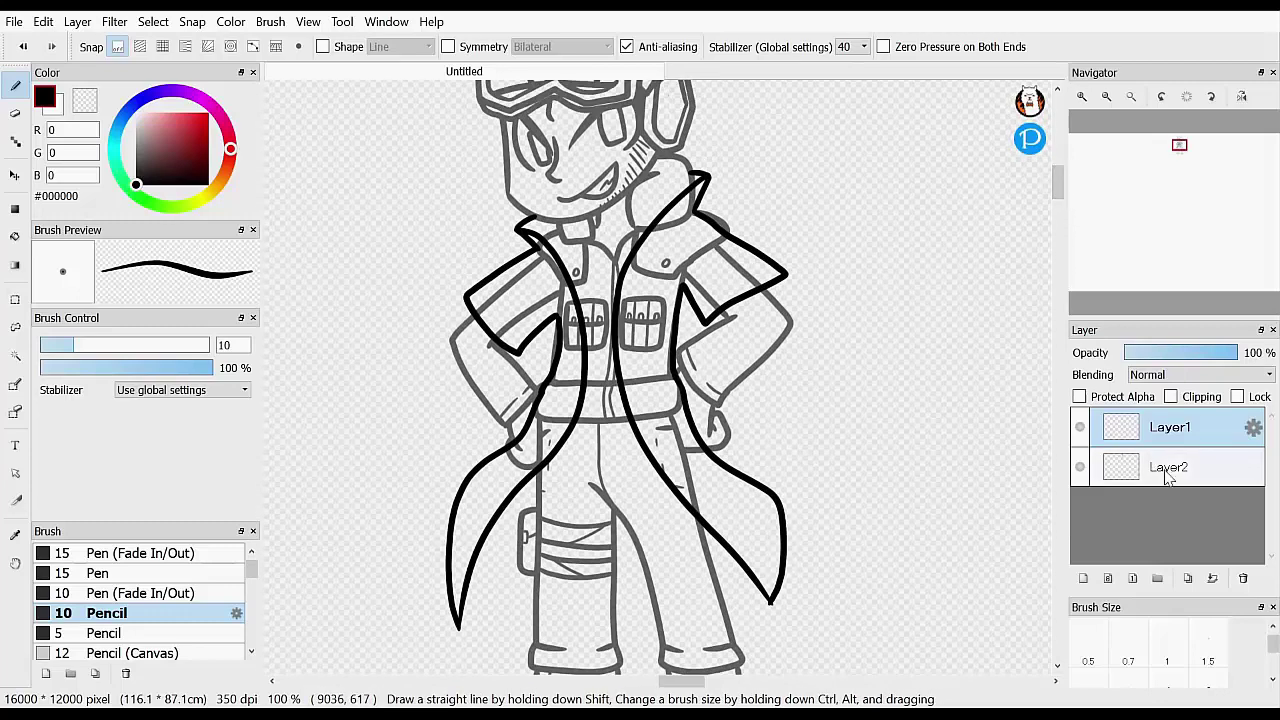
# Dim the body line art to 30% opacity and draw a cord clasp with two rings across the chest on a new layer
pyautogui.click(1166, 468)
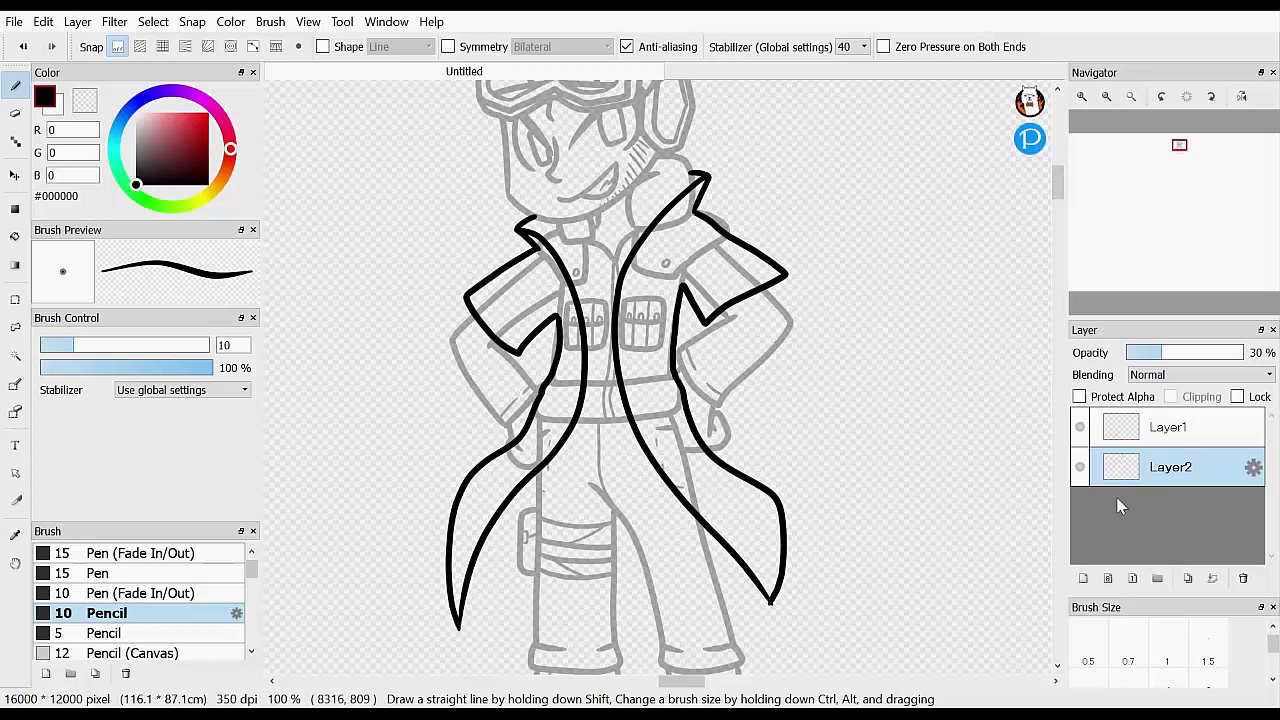
pyautogui.click(1168, 428)
pyautogui.click(1083, 578)
pyautogui.click(24, 47)
pyautogui.moveTo(568, 290); pyautogui.dragTo(570, 291)
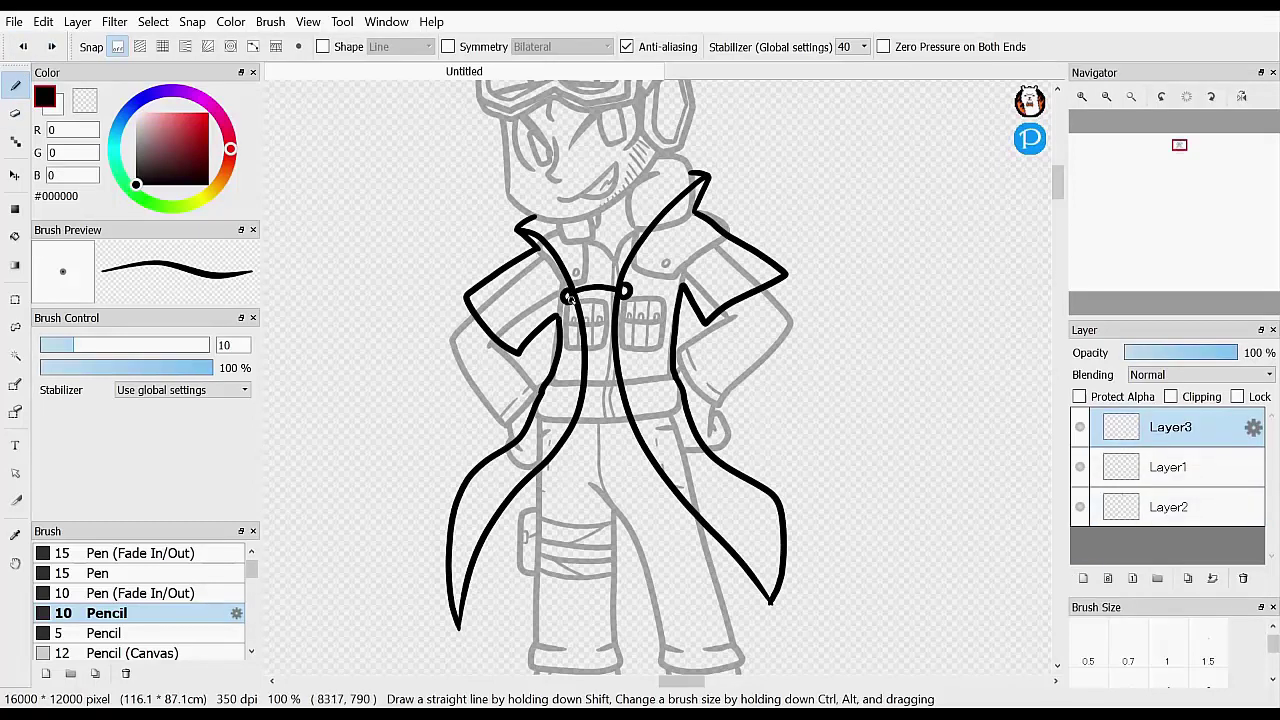
# On the cloak layer, add the rear hem segments around the legs and redraw the shoulder line beside the raised collar
pyautogui.click(1166, 468)
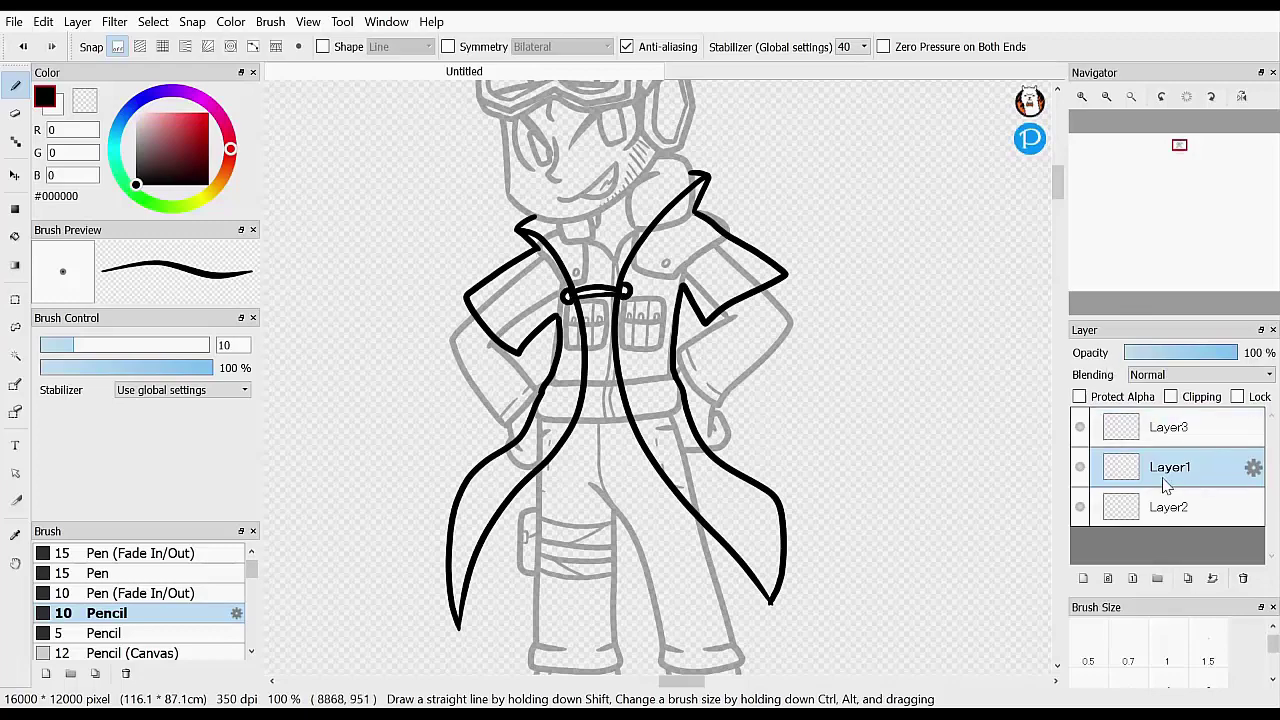
pyautogui.moveTo(466, 578); pyautogui.dragTo(520, 549)
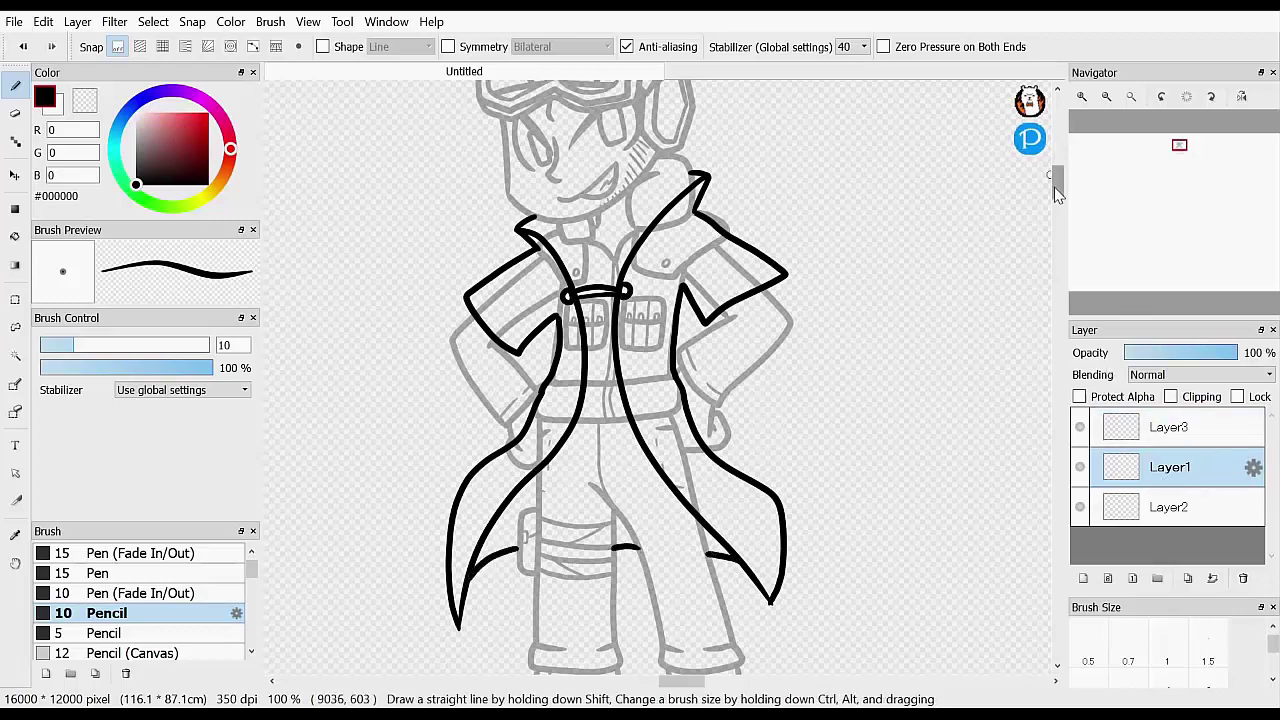
pyautogui.moveTo(1058, 182)
pyautogui.mouseDown()
pyautogui.moveTo(1057, 168)
pyautogui.moveTo(1058, 205)
pyautogui.moveTo(1058, 190)
pyautogui.mouseUp()
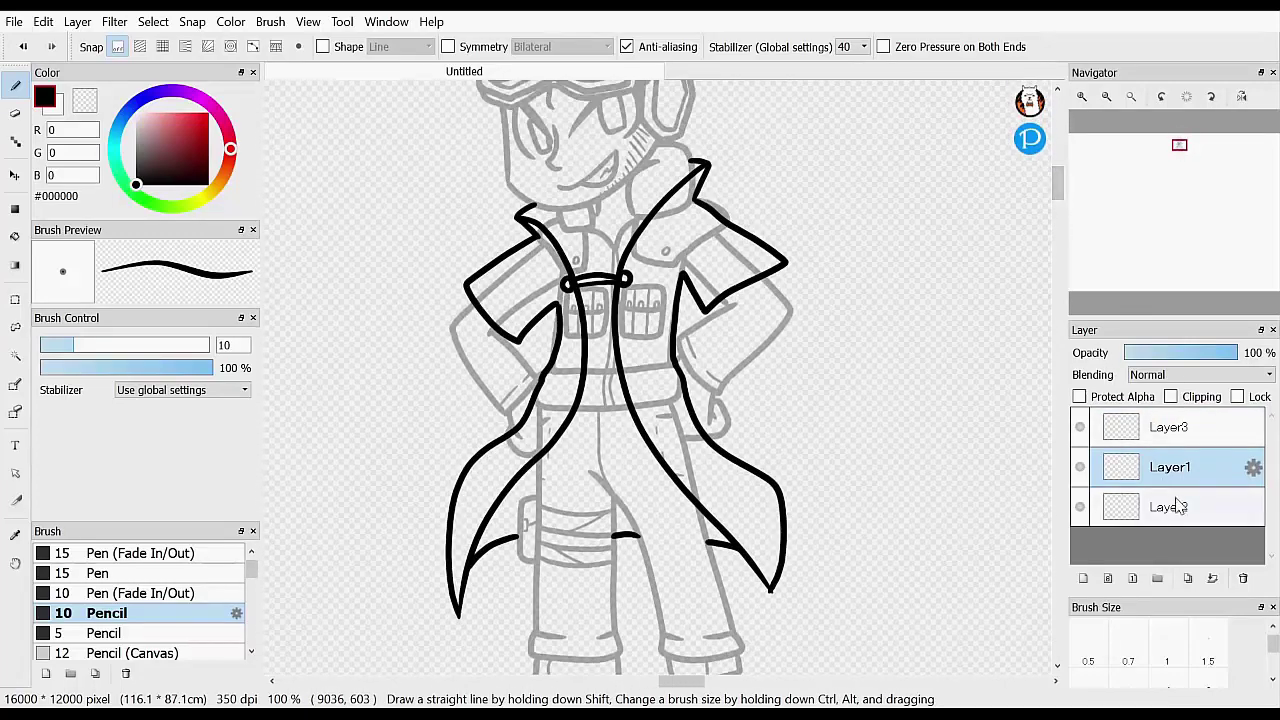
pyautogui.click(1172, 507)
pyautogui.click(1173, 468)
pyautogui.click(87, 110)
pyautogui.moveTo(703, 205); pyautogui.dragTo(762, 243)
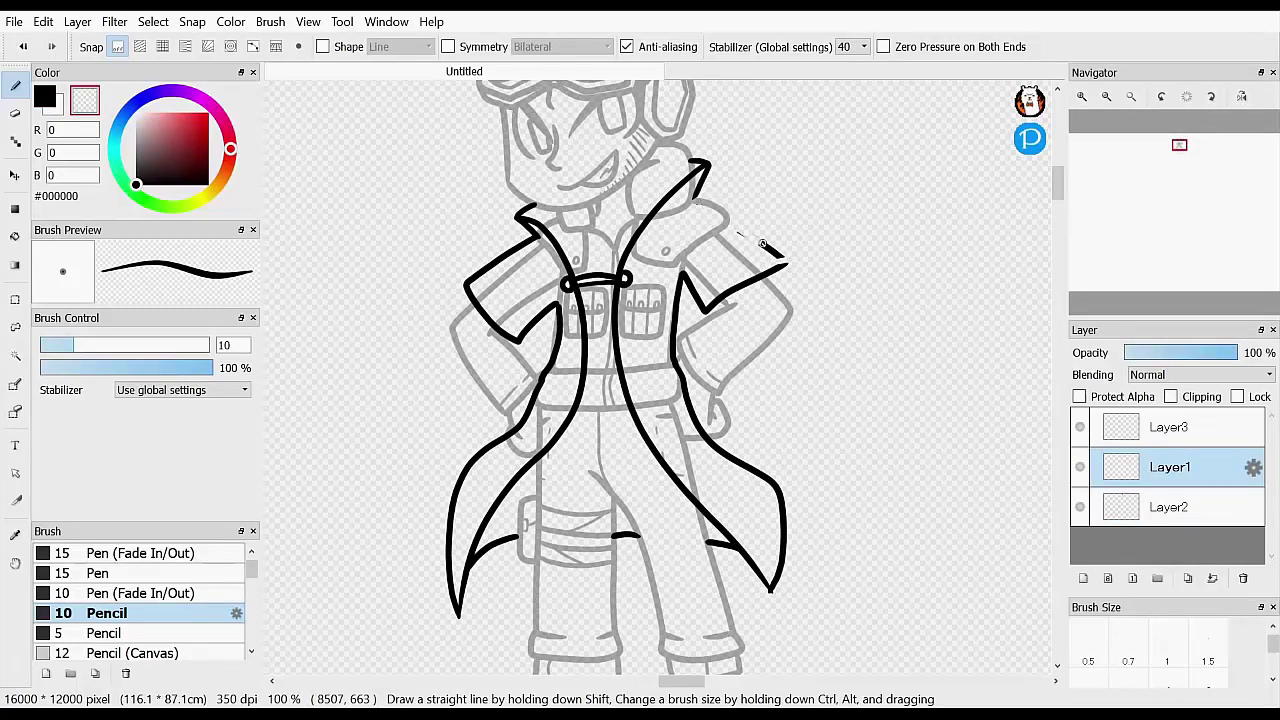
pyautogui.press('x')
pyautogui.moveTo(696, 195); pyautogui.dragTo(787, 264)
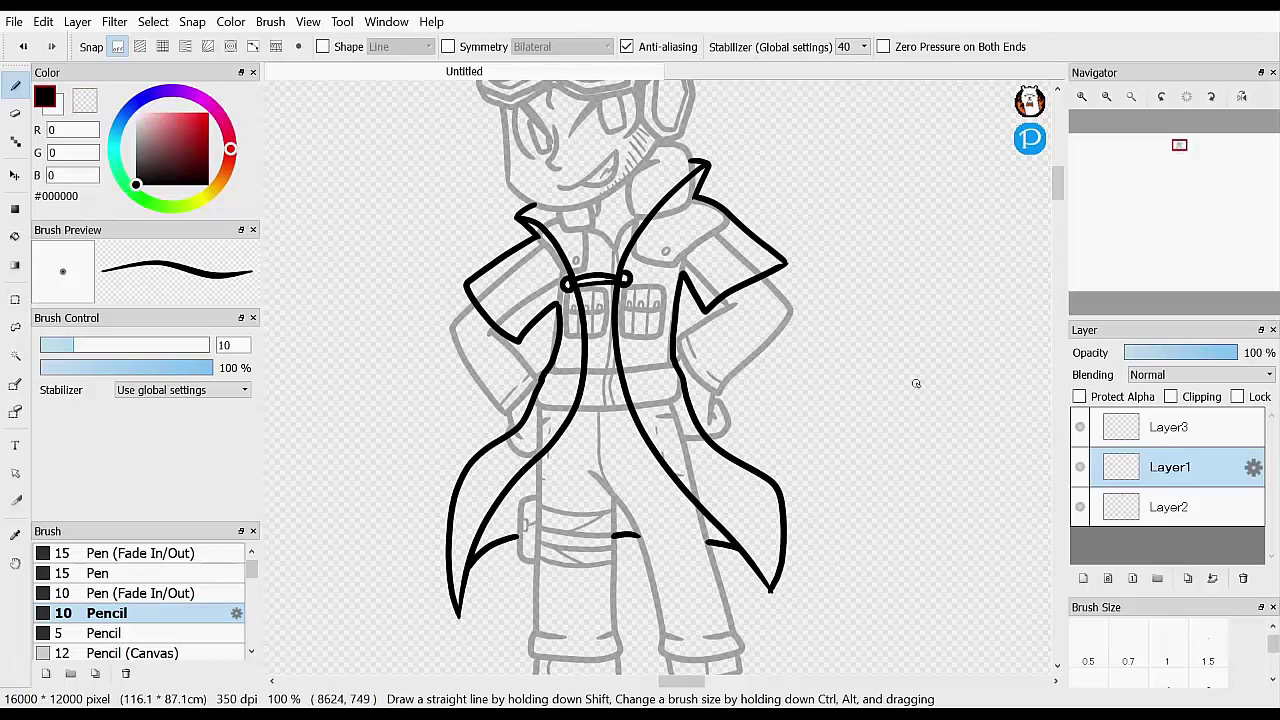
# Set the body layer's opacity to 50% and erase its lines beneath the cloak's shoulder and sleeve beside the raised collar
pyautogui.click(1150, 505)
pyautogui.click(1184, 353)
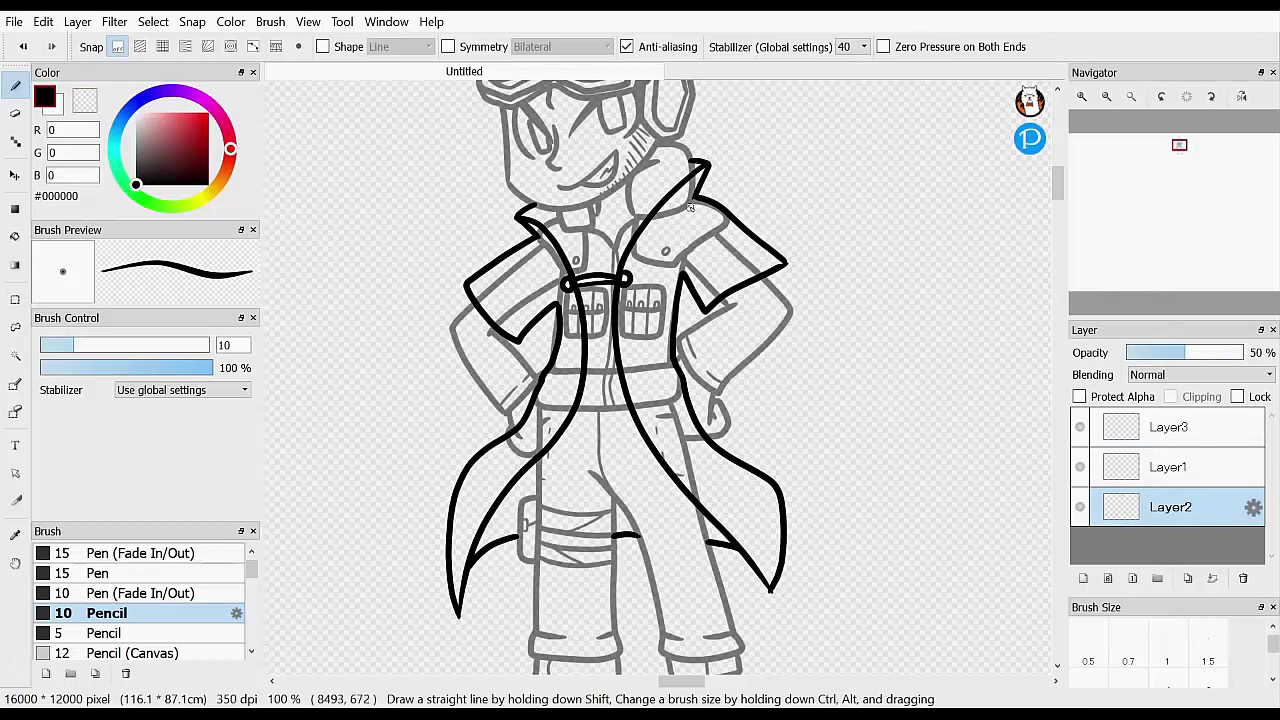
pyautogui.click(1082, 97)
pyautogui.moveTo(1058, 187); pyautogui.dragTo(1058, 181)
pyautogui.press('x')
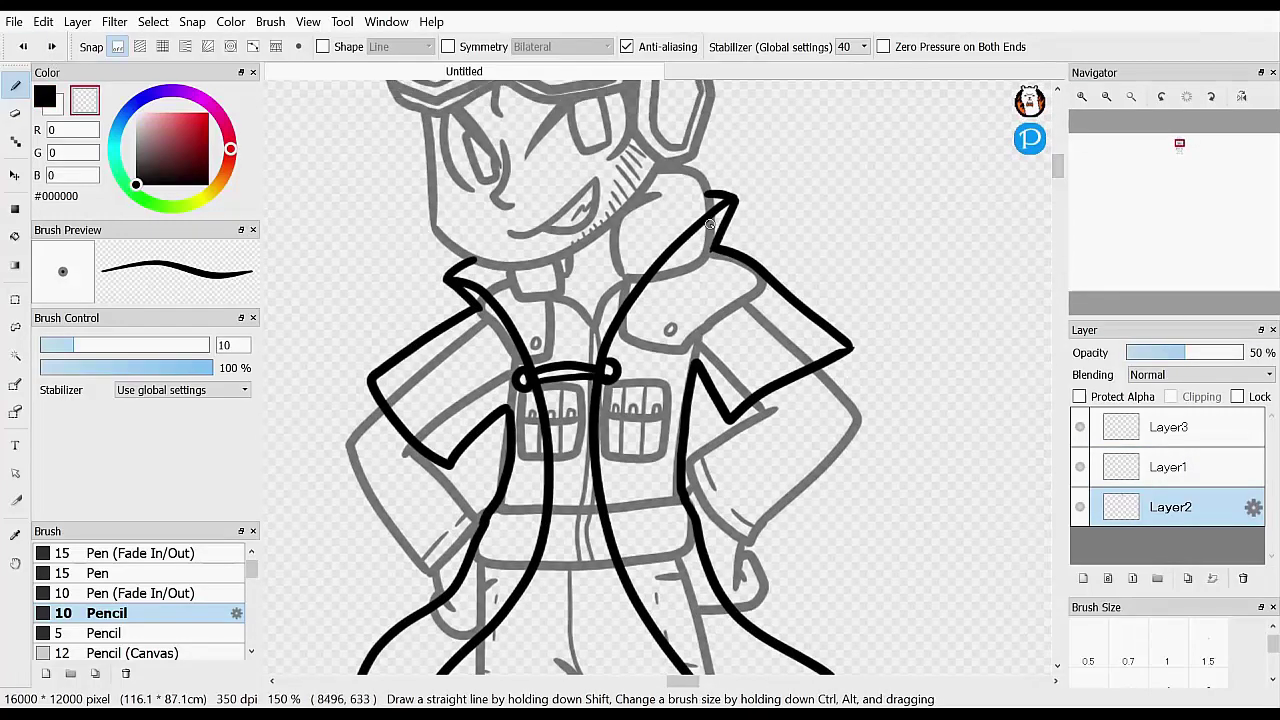
pyautogui.moveTo(759, 279)
pyautogui.mouseDown()
pyautogui.moveTo(632, 318)
pyautogui.moveTo(680, 316)
pyautogui.moveTo(679, 337)
pyautogui.moveTo(753, 291)
pyautogui.moveTo(688, 342)
pyautogui.moveTo(739, 313)
pyautogui.moveTo(805, 362)
pyautogui.moveTo(810, 353)
pyautogui.moveTo(708, 346)
pyautogui.moveTo(730, 390)
pyautogui.mouseUp()
pyautogui.press('x')
pyautogui.press('x')
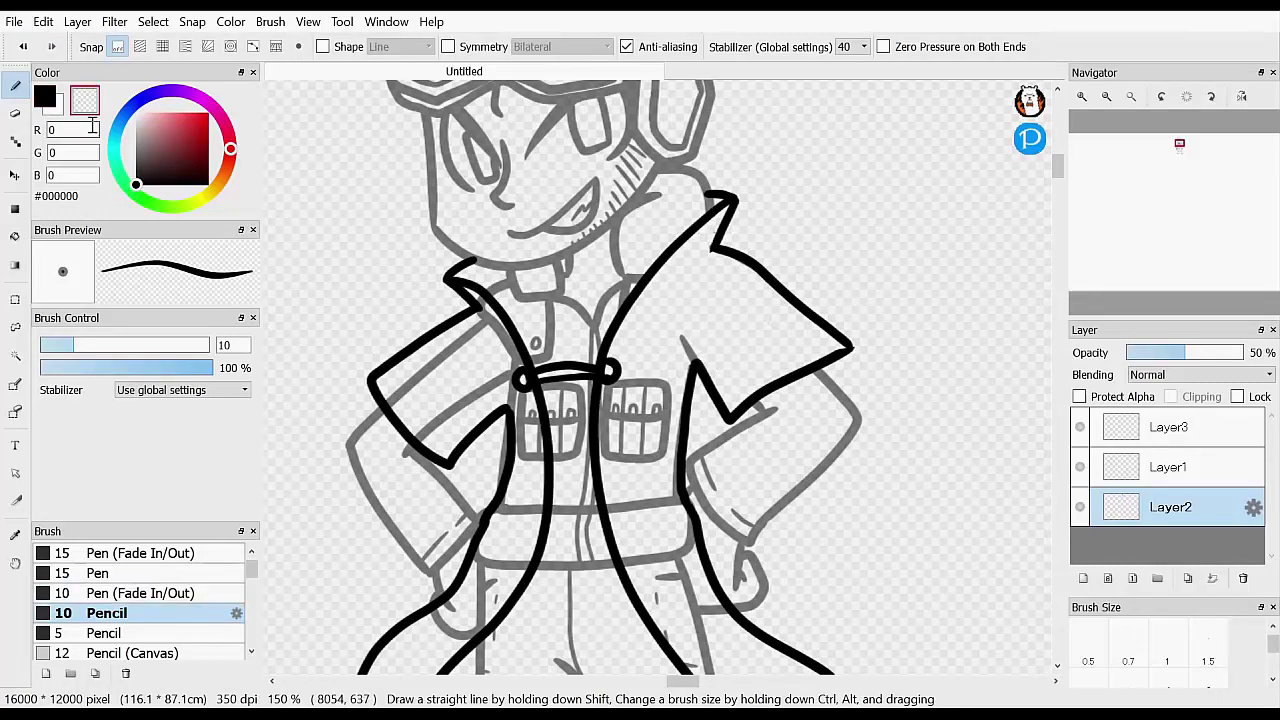
# Erase the vest, pocket, belt and leg lines under the front panels and the arm lines under the opposite sleeve
pyautogui.moveTo(605, 385)
pyautogui.mouseDown()
pyautogui.moveTo(606, 477)
pyautogui.moveTo(640, 388)
pyautogui.moveTo(684, 555)
pyautogui.moveTo(659, 567)
pyautogui.mouseUp()
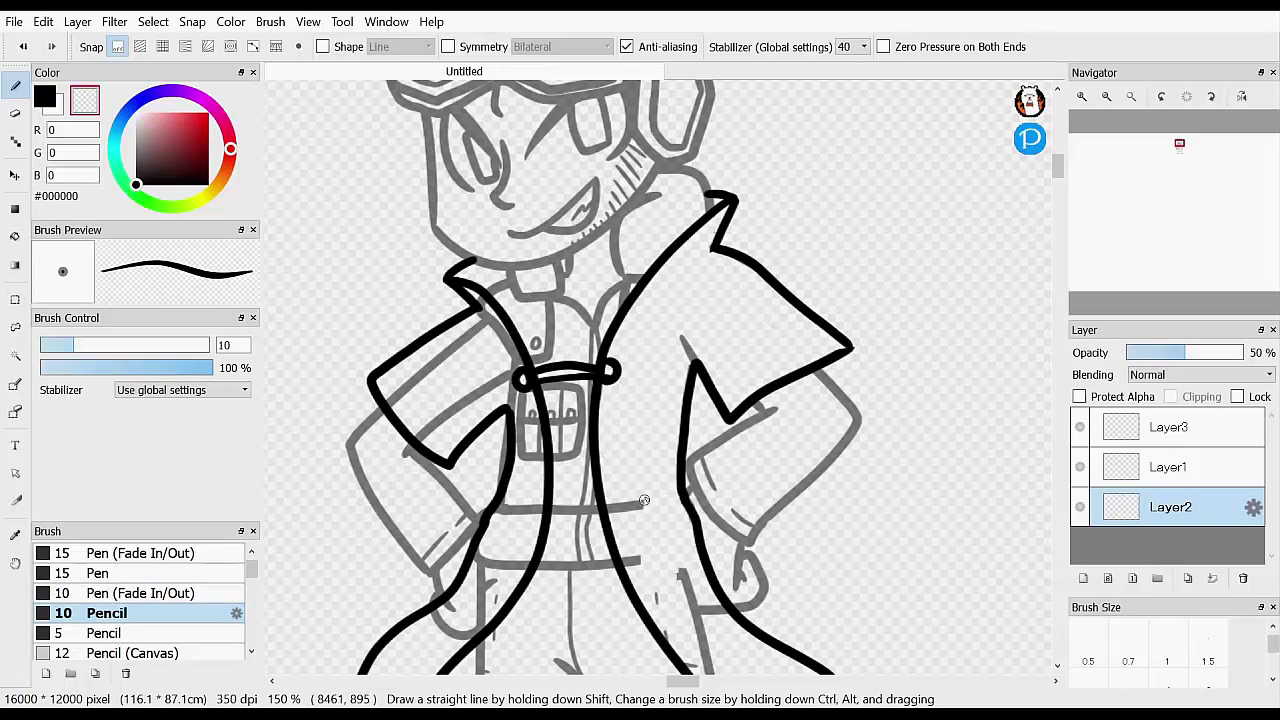
pyautogui.moveTo(644, 500); pyautogui.dragTo(630, 565)
pyautogui.scroll(-3, 640, 496)
pyautogui.moveTo(622, 440)
pyautogui.mouseDown()
pyautogui.moveTo(726, 562)
pyautogui.moveTo(693, 440)
pyautogui.mouseUp()
pyautogui.moveTo(520, 256)
pyautogui.mouseDown()
pyautogui.moveTo(497, 177)
pyautogui.moveTo(525, 283)
pyautogui.moveTo(540, 281)
pyautogui.moveTo(500, 323)
pyautogui.mouseUp()
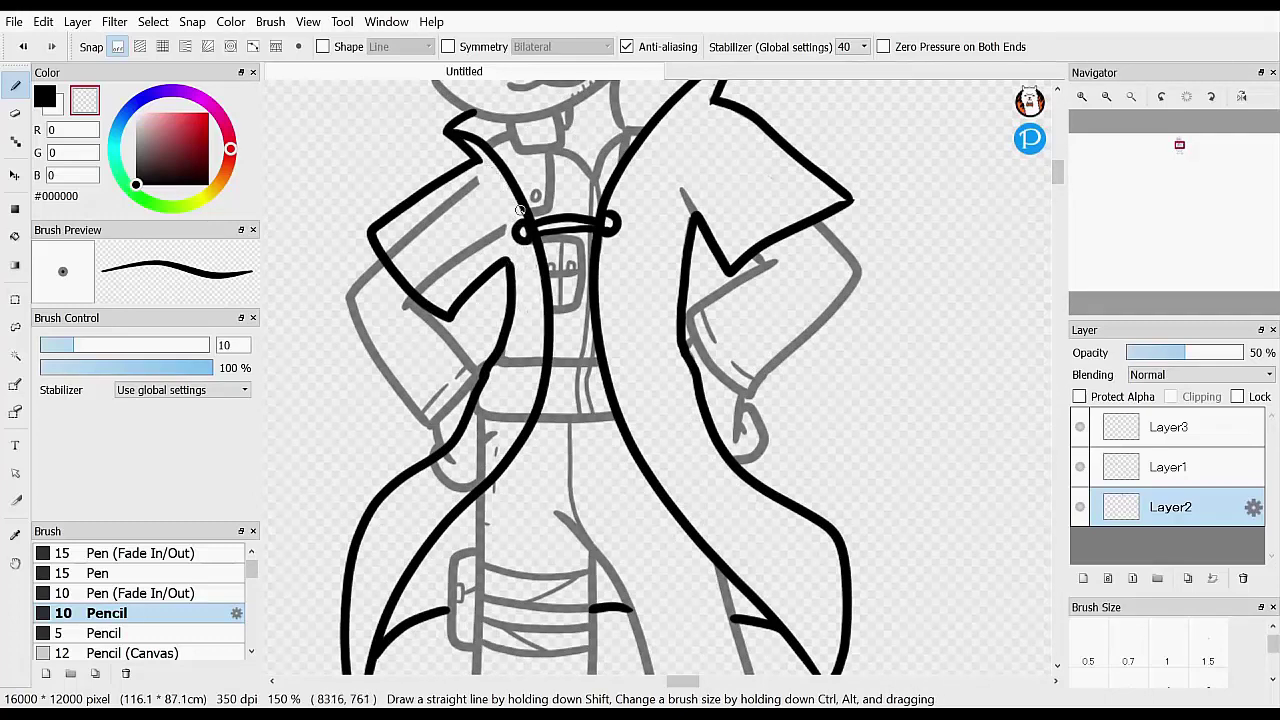
pyautogui.moveTo(391, 245)
pyautogui.mouseDown()
pyautogui.moveTo(436, 256)
pyautogui.moveTo(497, 235)
pyautogui.moveTo(466, 256)
pyautogui.moveTo(506, 246)
pyautogui.moveTo(504, 266)
pyautogui.moveTo(495, 210)
pyautogui.mouseUp()
# Add an armpit fold on the cloak layer and erase the body layer's waist and hand lines beneath that side of the cloak
pyautogui.click(1170, 467)
pyautogui.press('x')
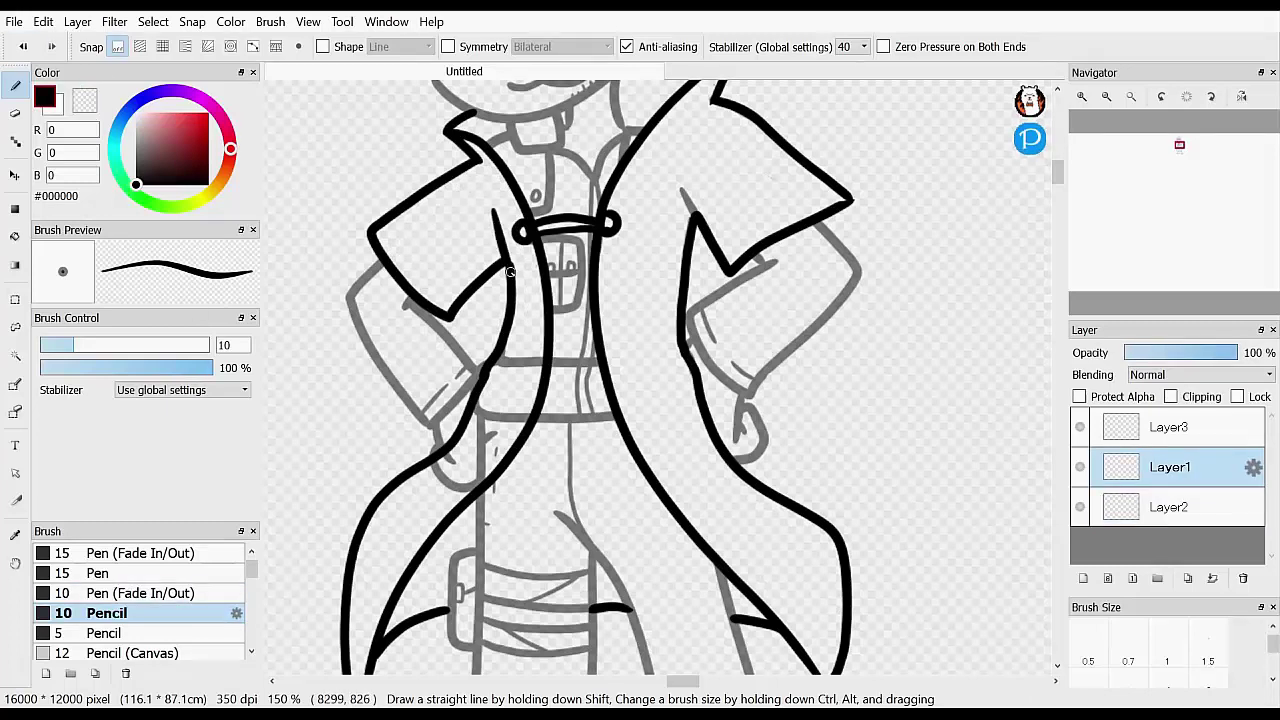
pyautogui.press('x')
pyautogui.click(1188, 512)
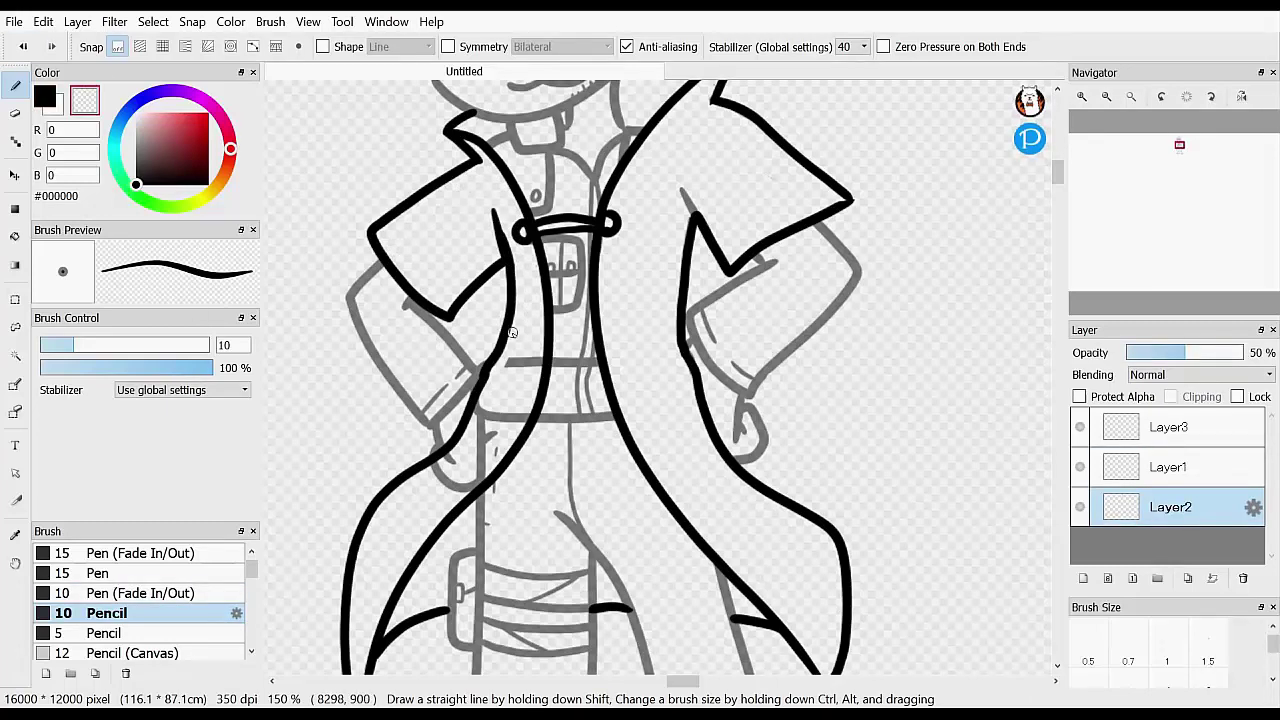
pyautogui.moveTo(533, 365)
pyautogui.mouseDown()
pyautogui.moveTo(470, 433)
pyautogui.moveTo(482, 450)
pyautogui.moveTo(519, 428)
pyautogui.moveTo(456, 492)
pyautogui.moveTo(481, 481)
pyautogui.moveTo(429, 484)
pyautogui.mouseUp()
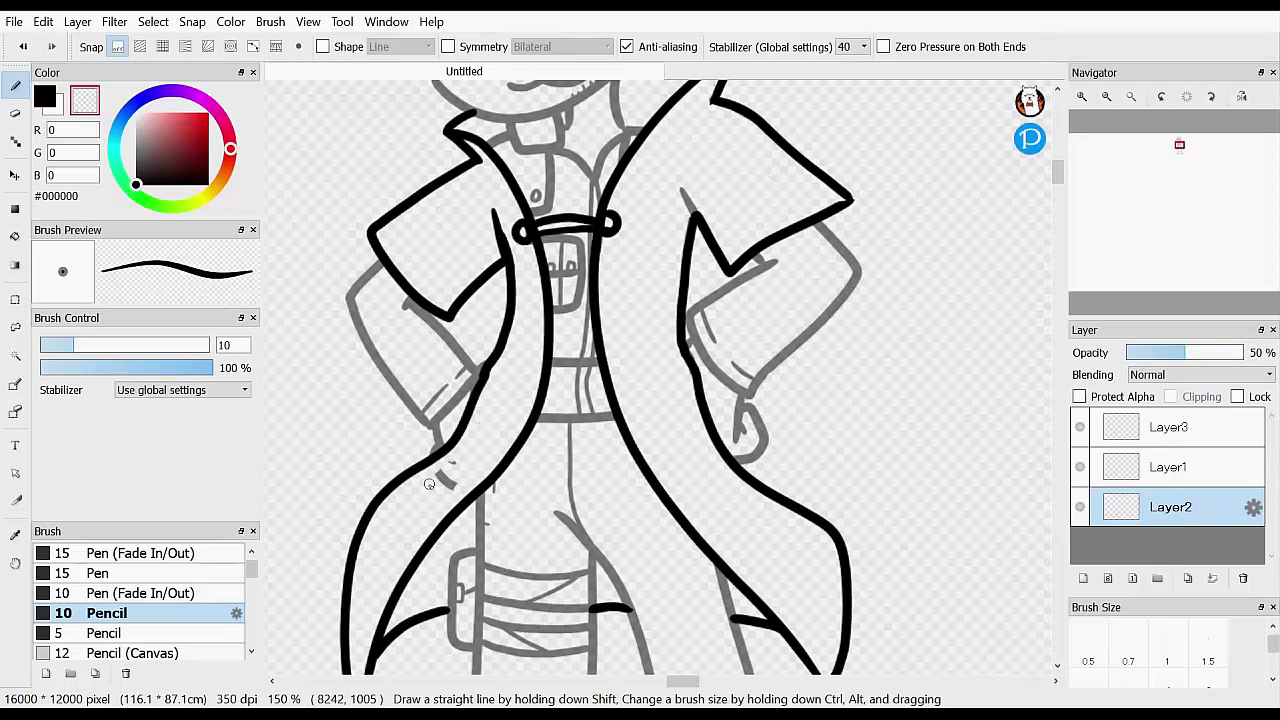
pyautogui.scroll(1, 457, 482)
pyautogui.scroll(-5, 457, 482)
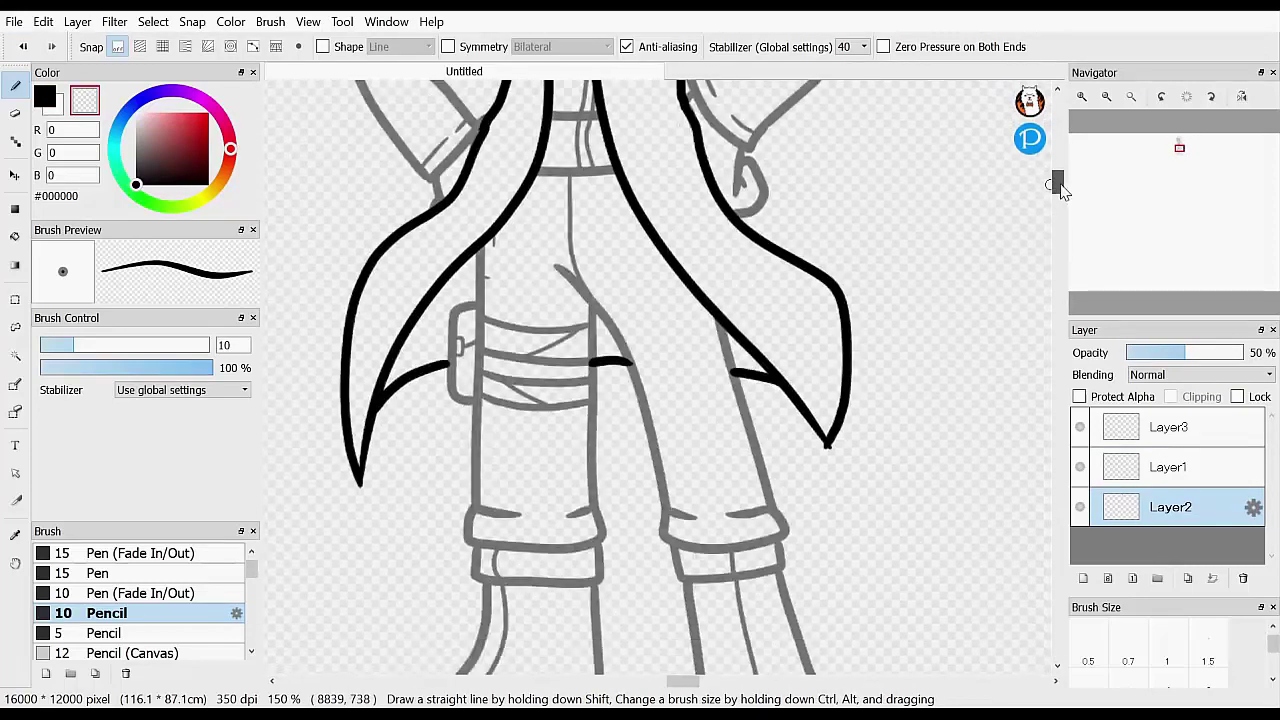
# Draw a curling flame motif on each cloak tail on the top layer with the 5 px Pencil
pyautogui.press('x')
pyautogui.click(1172, 474)
pyautogui.click(1175, 437)
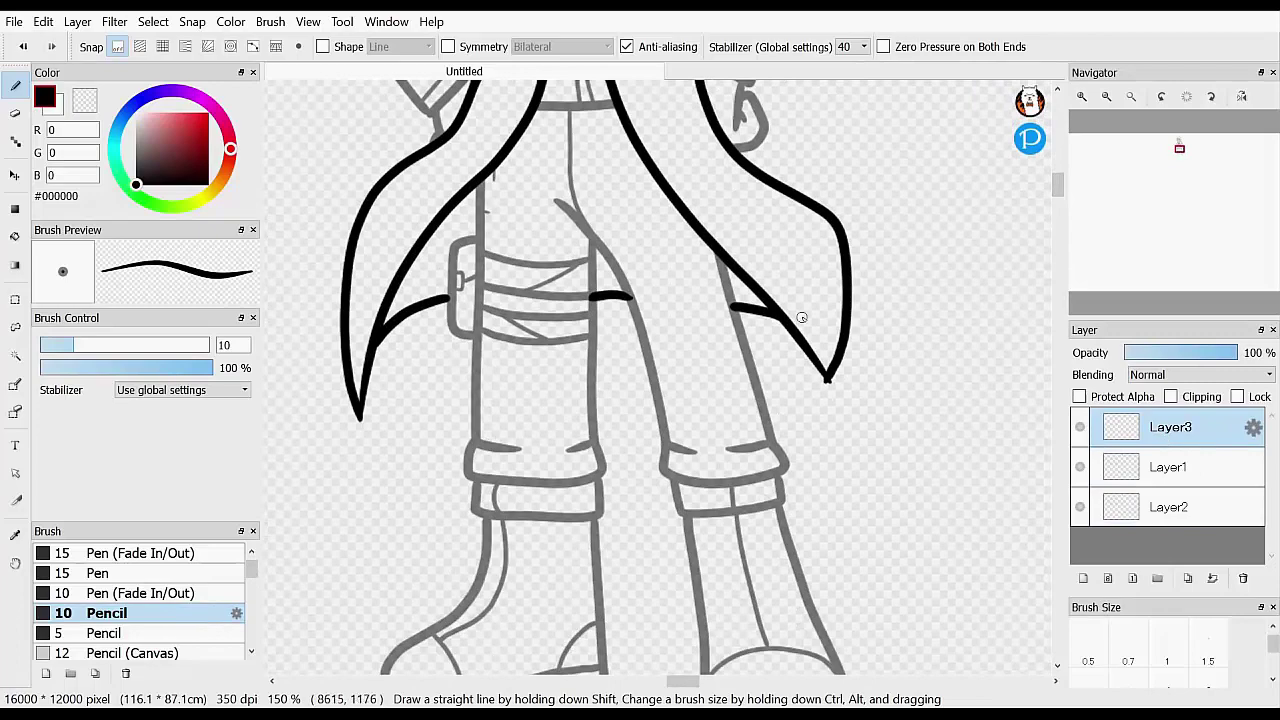
pyautogui.moveTo(802, 320); pyautogui.dragTo(758, 197)
pyautogui.hotkey('ctrl', 'z')
pyautogui.click(149, 628)
pyautogui.moveTo(799, 326)
pyautogui.mouseDown()
pyautogui.moveTo(762, 206)
pyautogui.moveTo(785, 213)
pyautogui.mouseUp()
pyautogui.moveTo(785, 213); pyautogui.dragTo(799, 202)
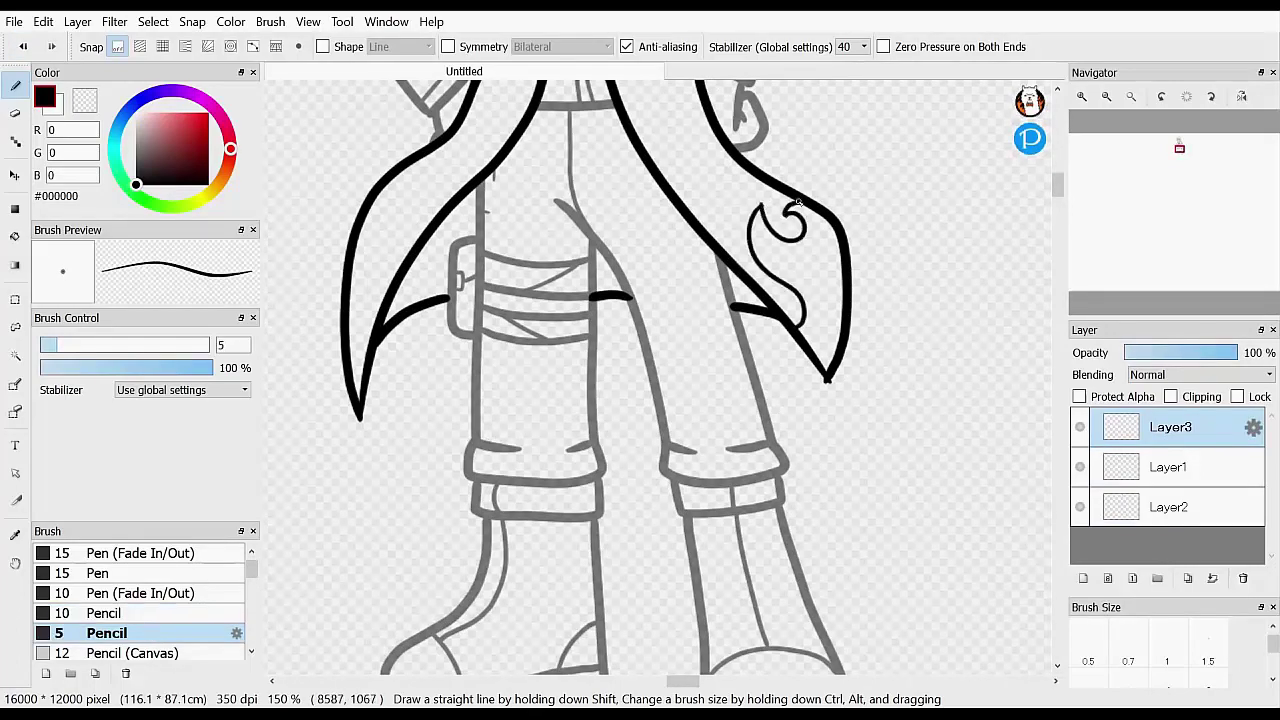
pyautogui.moveTo(398, 258)
pyautogui.mouseDown()
pyautogui.moveTo(383, 205)
pyautogui.moveTo(374, 238)
pyautogui.mouseUp()
# Merge the cloak layers into the full-opacity line art and place an empty layer beneath it
pyautogui.moveTo(1058, 185)
pyautogui.mouseDown()
pyautogui.moveTo(1060, 162)
pyautogui.moveTo(1058, 192)
pyautogui.mouseUp()
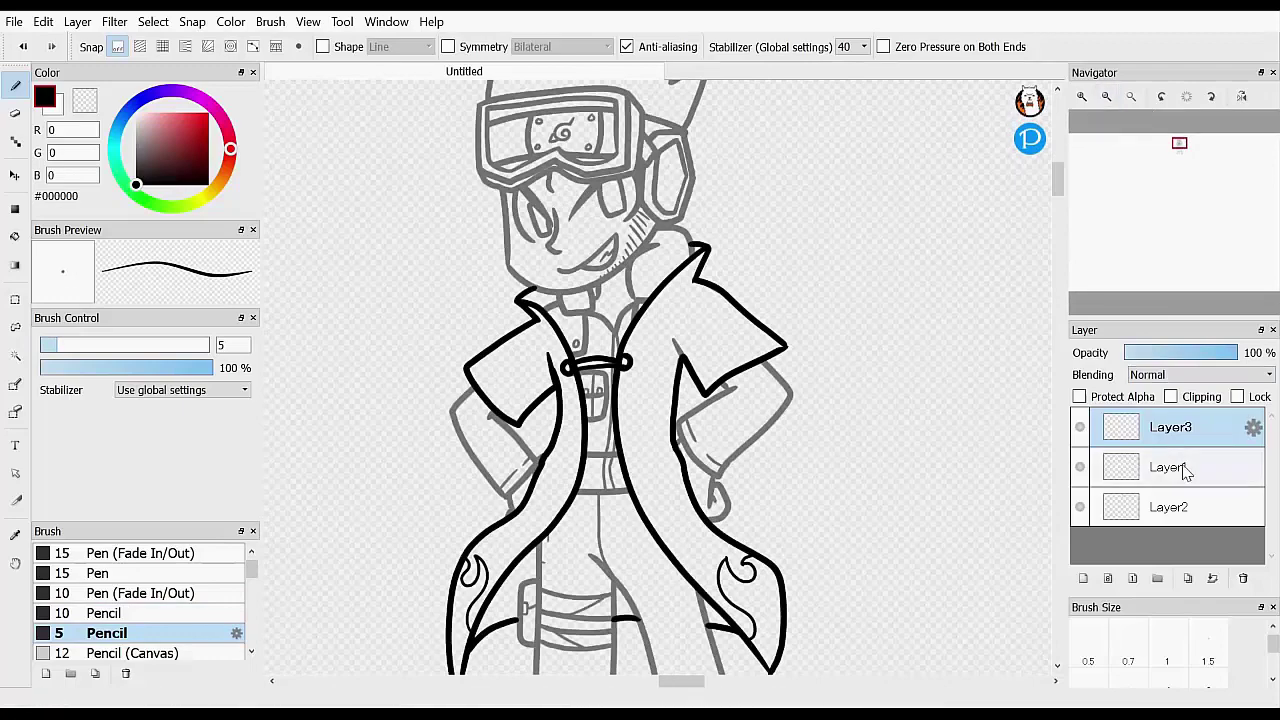
pyautogui.click(1170, 507)
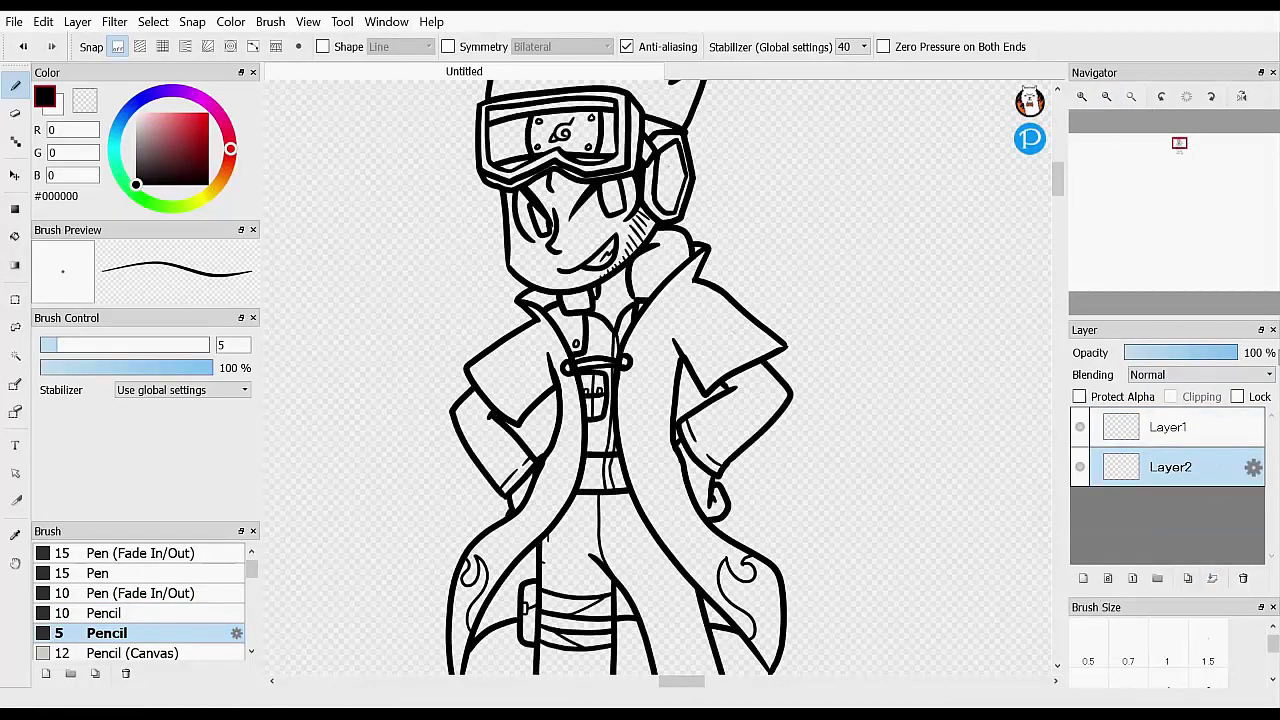
pyautogui.moveTo(1058, 182)
pyautogui.mouseDown()
pyautogui.moveTo(1059, 215)
pyautogui.moveTo(1058, 200)
pyautogui.mouseUp()
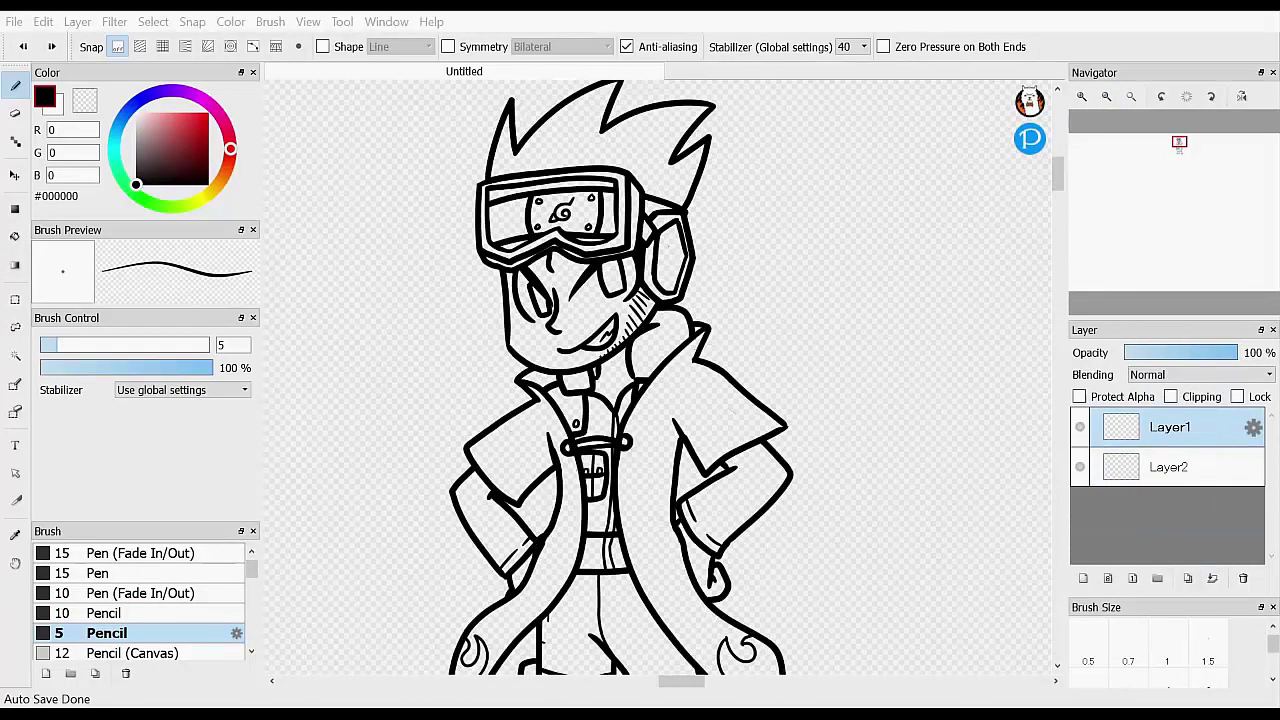
pyautogui.moveTo(1170, 427); pyautogui.dragTo(1160, 485)
# Fill the hair, cloak-tail flames, leg pouch, thigh strap and boots with dark gray #2B2B2B on the lower layer
pyautogui.click(136, 173)
pyautogui.click(1082, 97)
pyautogui.moveTo(1060, 176)
pyautogui.mouseDown()
pyautogui.moveTo(1062, 157)
pyautogui.moveTo(1061, 198)
pyautogui.moveTo(1066, 162)
pyautogui.moveTo(1062, 181)
pyautogui.mouseUp()
pyautogui.click(15, 237)
pyautogui.click(588, 240)
pyautogui.click(800, 478)
pyautogui.click(380, 490)
pyautogui.click(522, 330)
pyautogui.click(465, 290)
pyautogui.click(463, 316)
pyautogui.click(705, 250)
pyautogui.click(737, 354)
pyautogui.click(792, 458)
pyautogui.click(503, 353)
pyautogui.click(493, 335)
pyautogui.click(486, 249)
pyautogui.click(530, 252)
pyautogui.click(587, 401)
pyautogui.click(520, 443)
pyautogui.click(438, 411)
# Draw a small curling flame on the cloak's inner lining above the leg pouch with black on the line-art layer
pyautogui.click(136, 184)
pyautogui.click(1170, 427)
pyautogui.press('b')
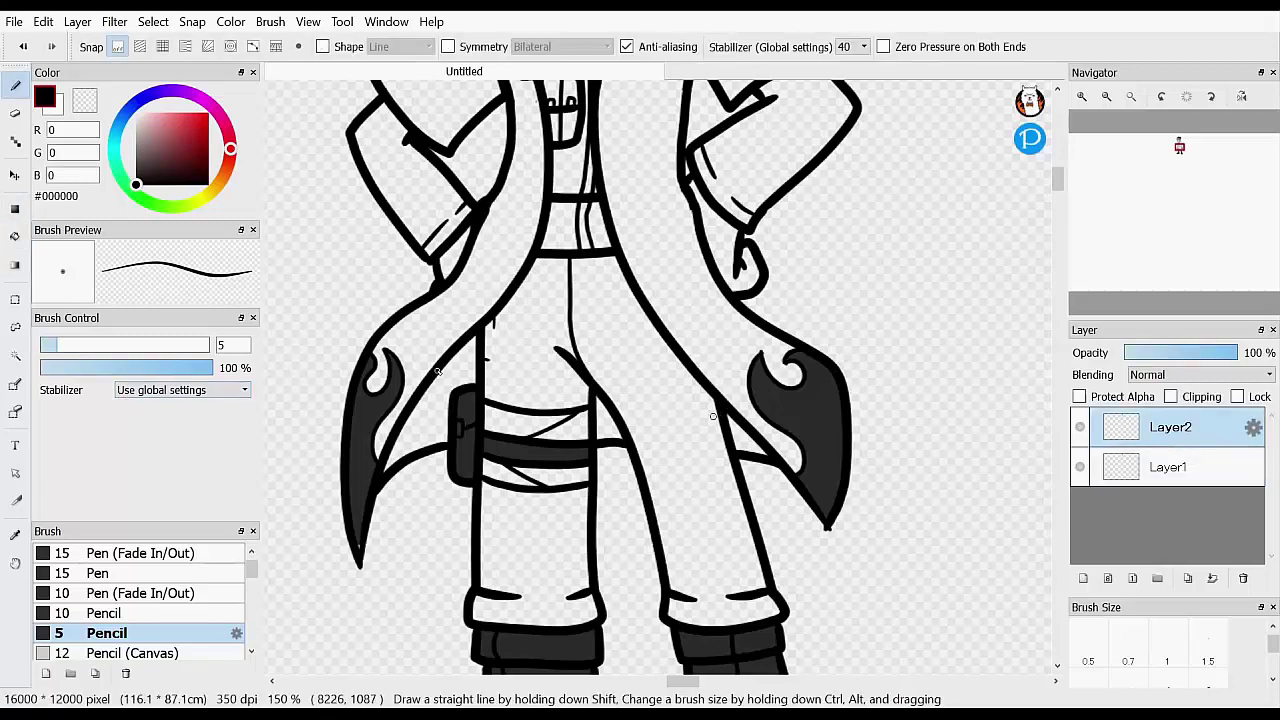
# Fill the cloak's inner lining behind the legs with #2B2B2B and touch up the tail tips with the 10 px Pencil
pyautogui.rightClick(377, 416)
pyautogui.click(15, 236)
pyautogui.click(1170, 467)
pyautogui.click(437, 408)
pyautogui.click(739, 428)
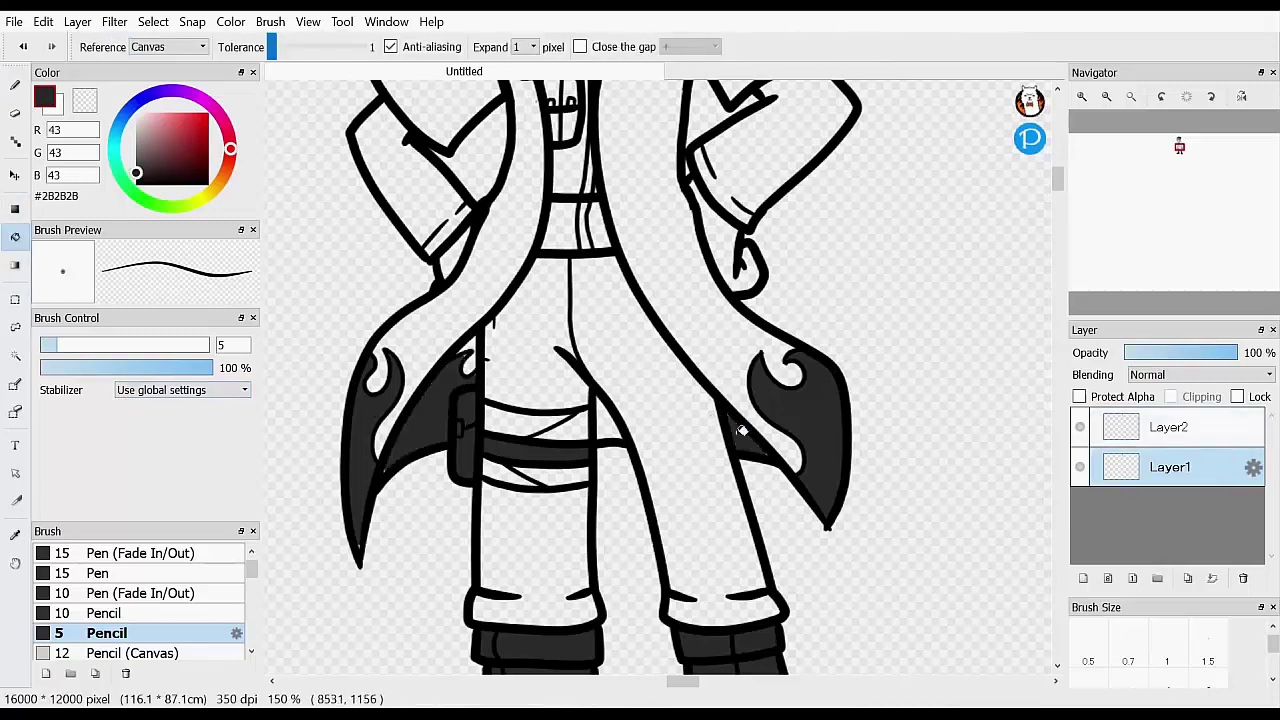
pyautogui.click(608, 425)
pyautogui.click(15, 86)
pyautogui.click(105, 613)
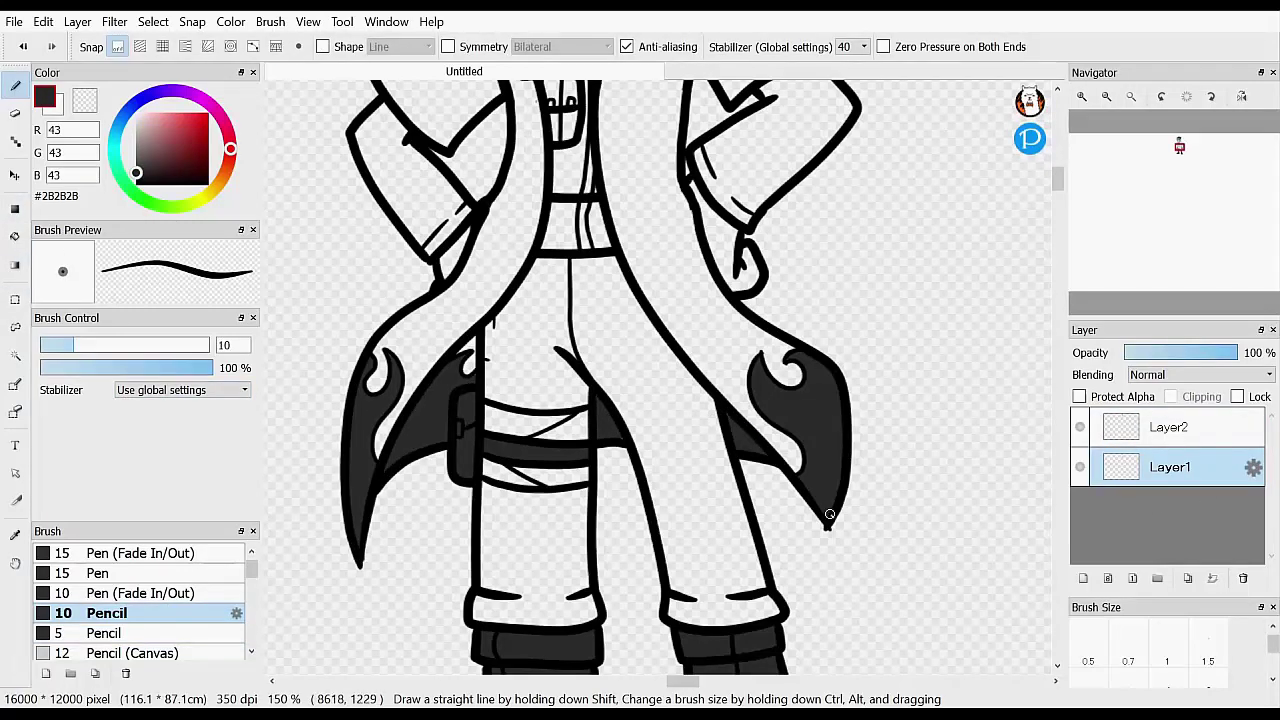
# Fill the outer rim and side of the ear cup with light gray #AAAAAA
pyautogui.scroll(3, 830, 514)
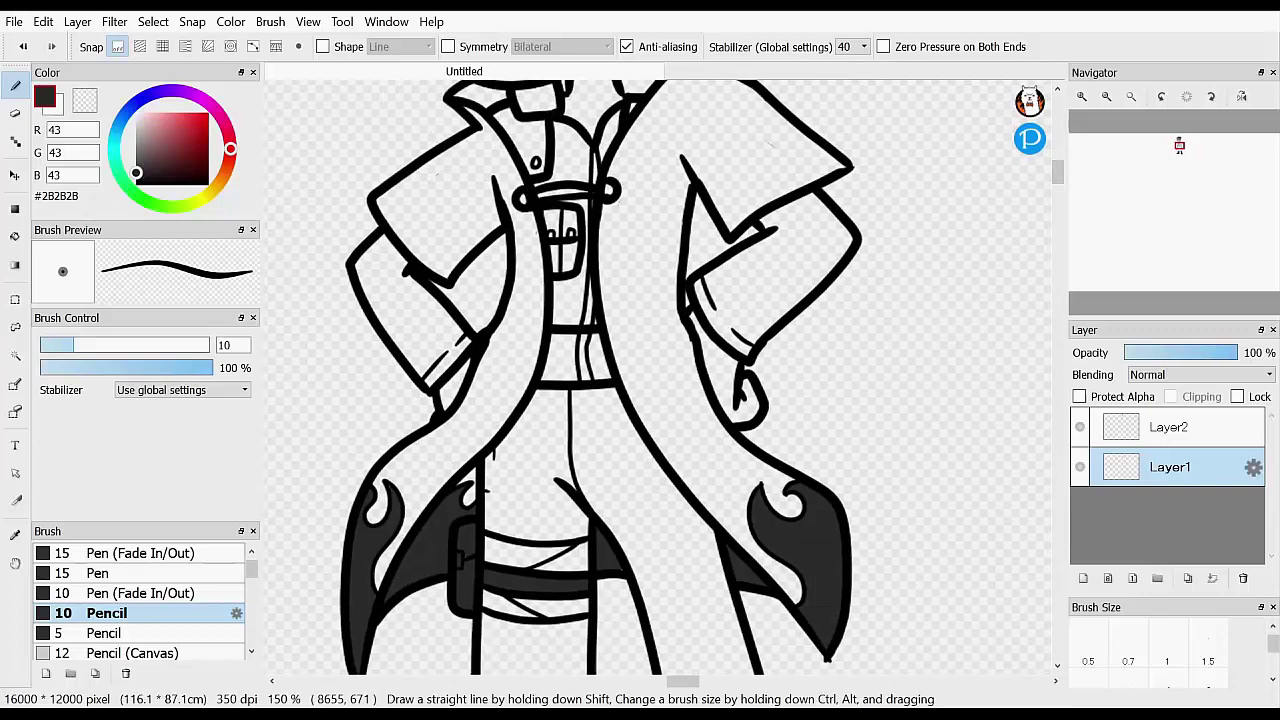
pyautogui.scroll(6, 660, 377)
pyautogui.click(15, 236)
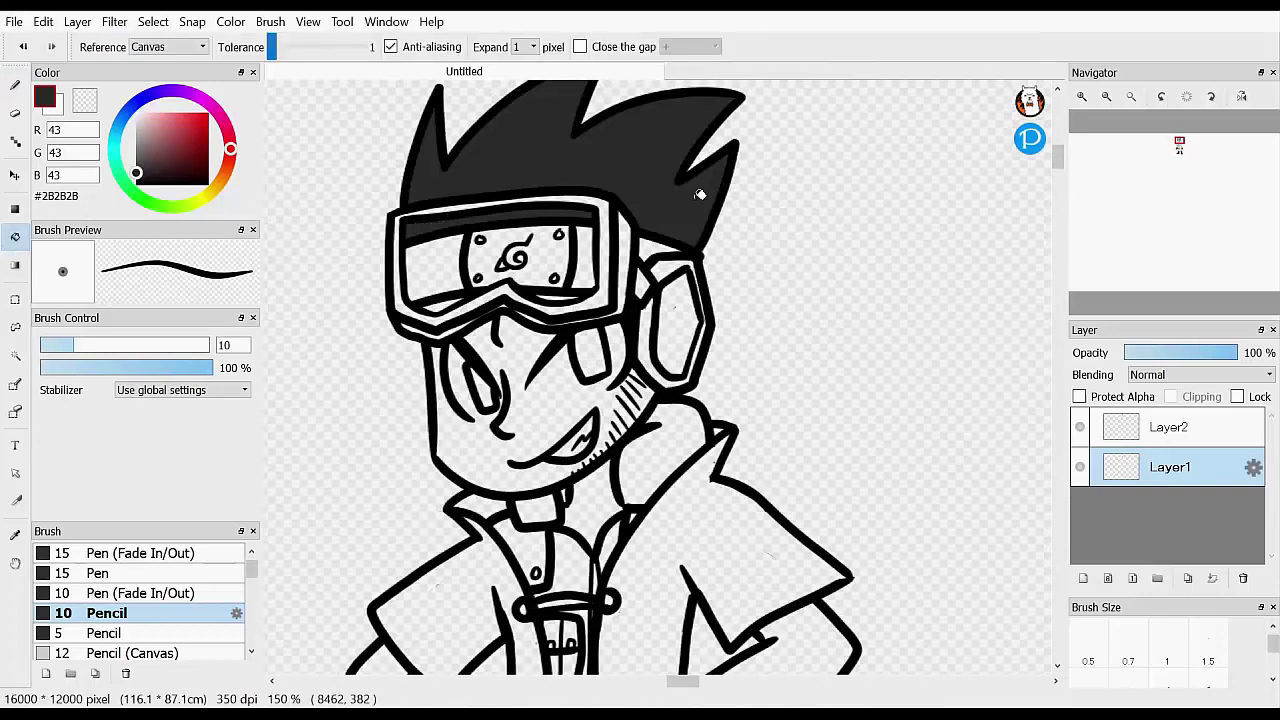
pyautogui.moveTo(134, 162); pyautogui.dragTo(134, 137)
pyautogui.click(668, 270)
pyautogui.click(647, 328)
# Fill the goggle frame and its side edges with light gray #AAAAAA
pyautogui.press('b')
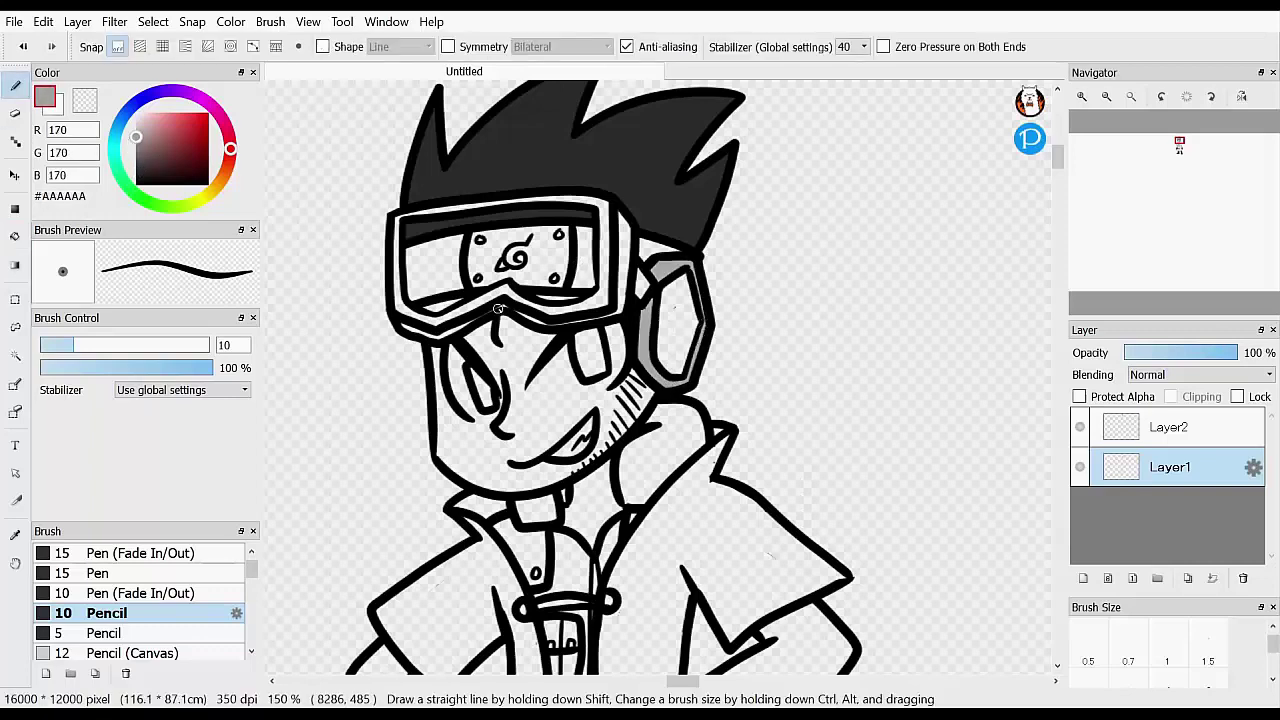
pyautogui.press('g')
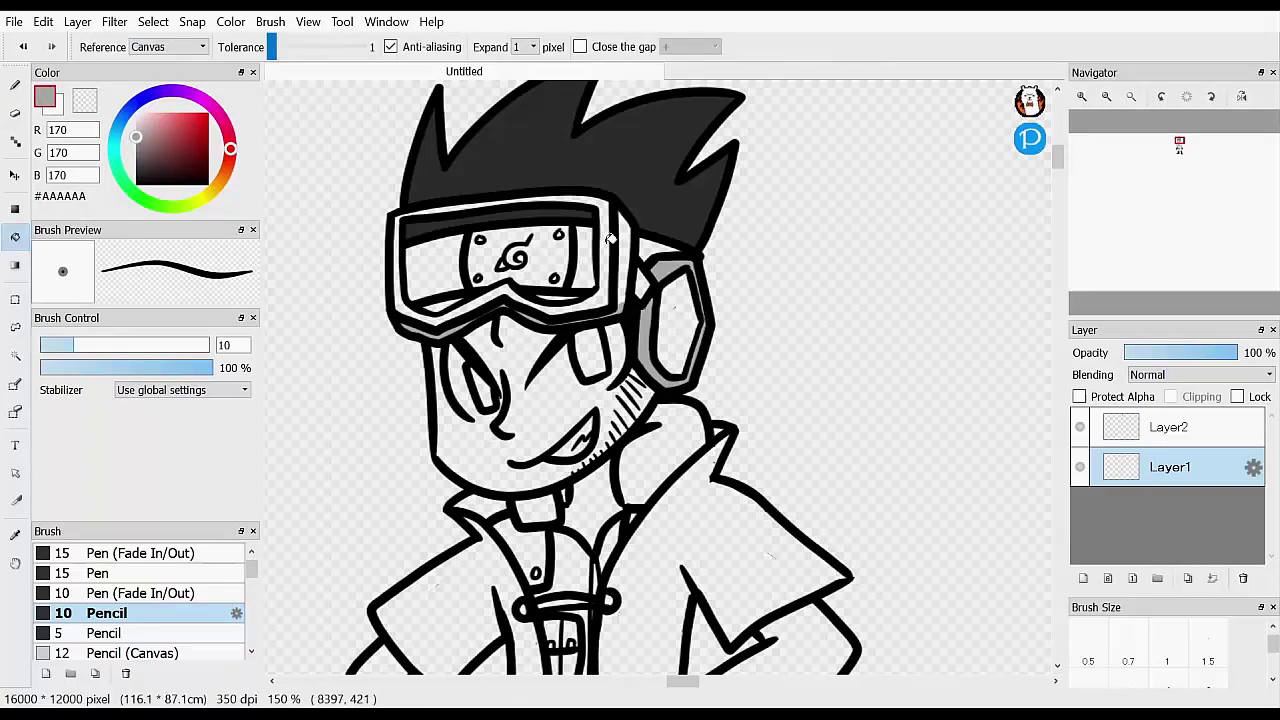
pyautogui.click(418, 328)
pyautogui.click(626, 302)
# Fill the inner panel of the ear cup with medium gray #666666
pyautogui.click(136, 155)
pyautogui.click(677, 320)
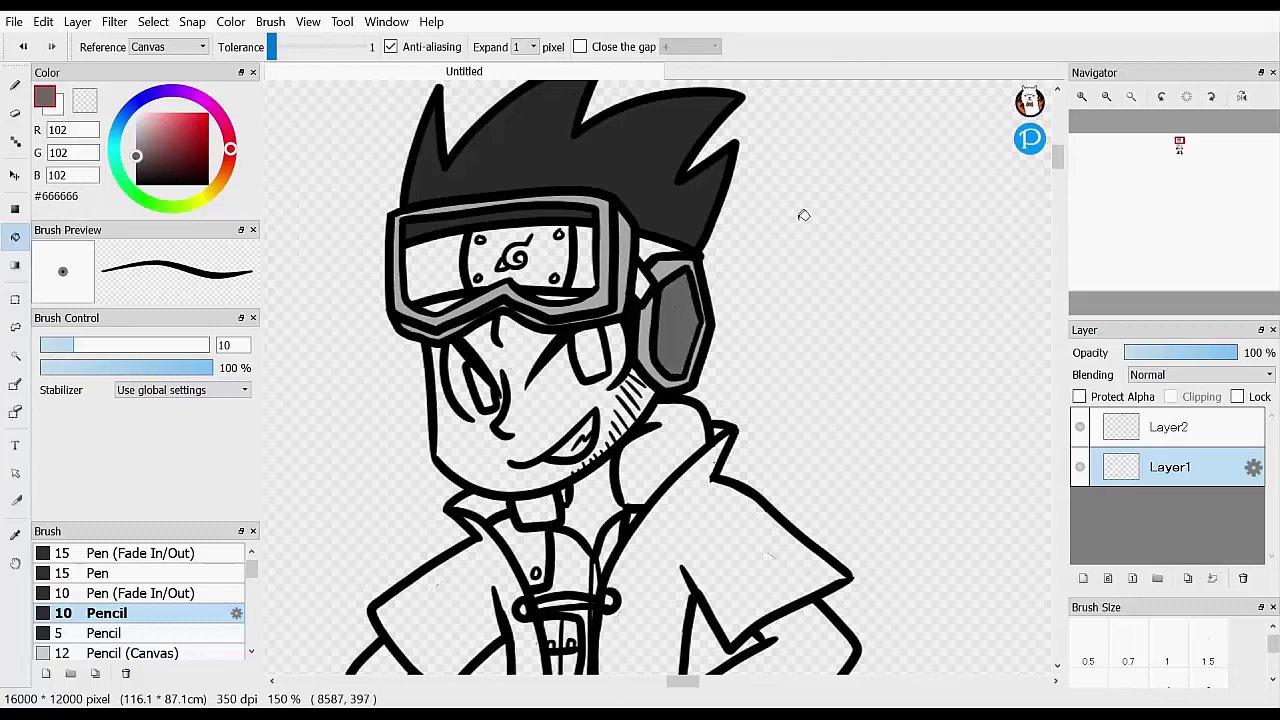
# Fill the headband visible inside the goggles and beside the ear cup with dark blue #343F8E
pyautogui.click(136, 103)
pyautogui.click(181, 145)
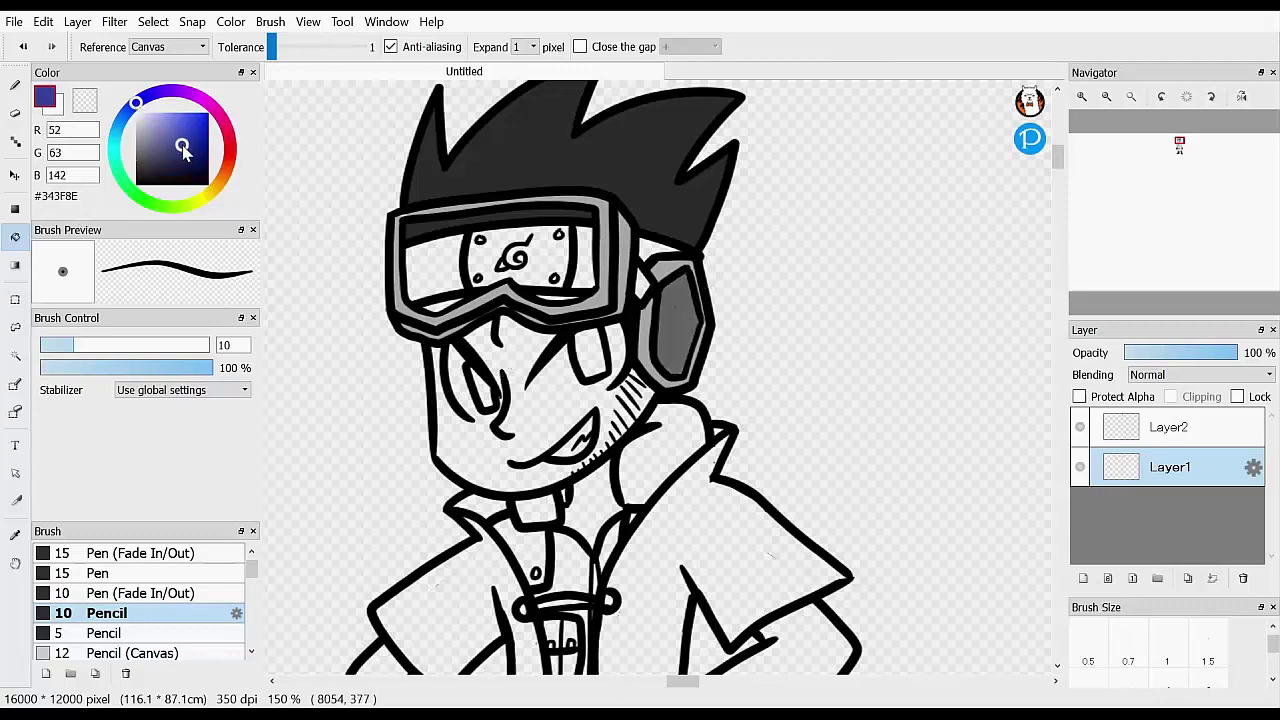
pyautogui.click(432, 268)
pyautogui.click(585, 262)
pyautogui.click(660, 243)
# Fill the forehead protector's metal plate and the inside of its engraved symbol with light gray #AAAAAA
pyautogui.click(136, 127)
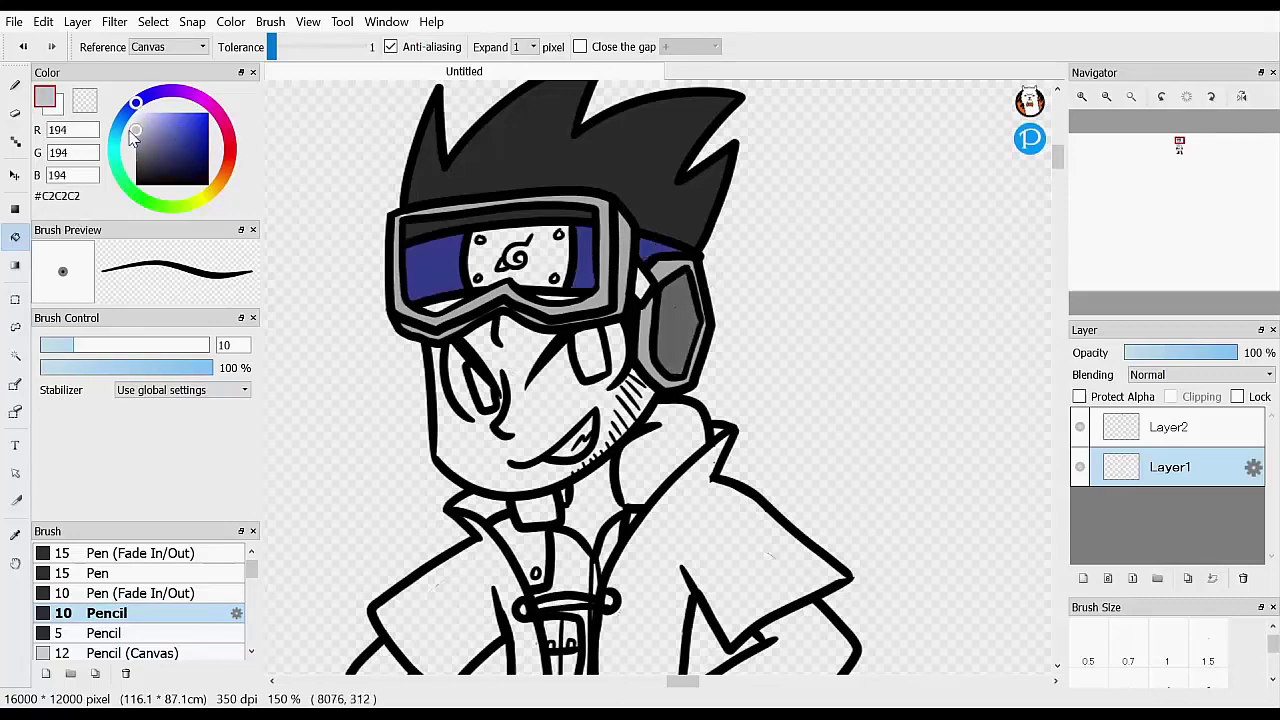
pyautogui.click(136, 135)
pyautogui.click(517, 258)
pyautogui.press('b')
pyautogui.rightClick(606, 244)
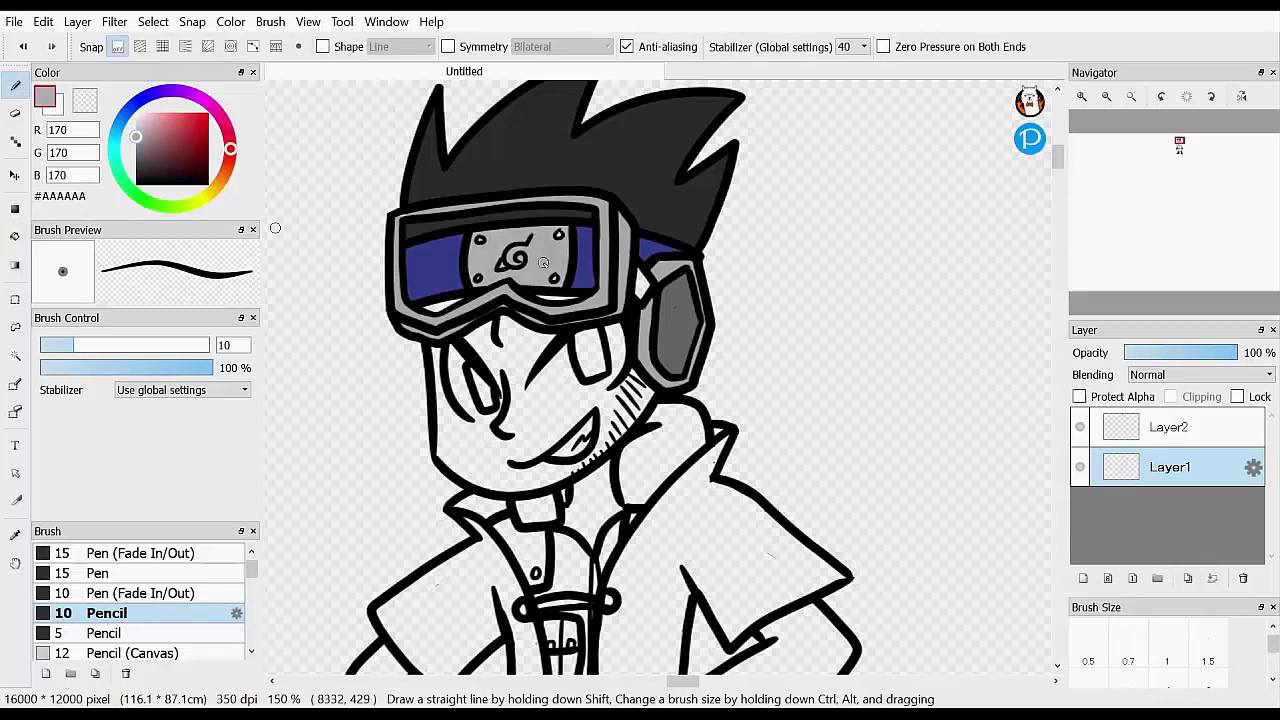
pyautogui.click(15, 236)
pyautogui.click(500, 271)
pyautogui.press('b')
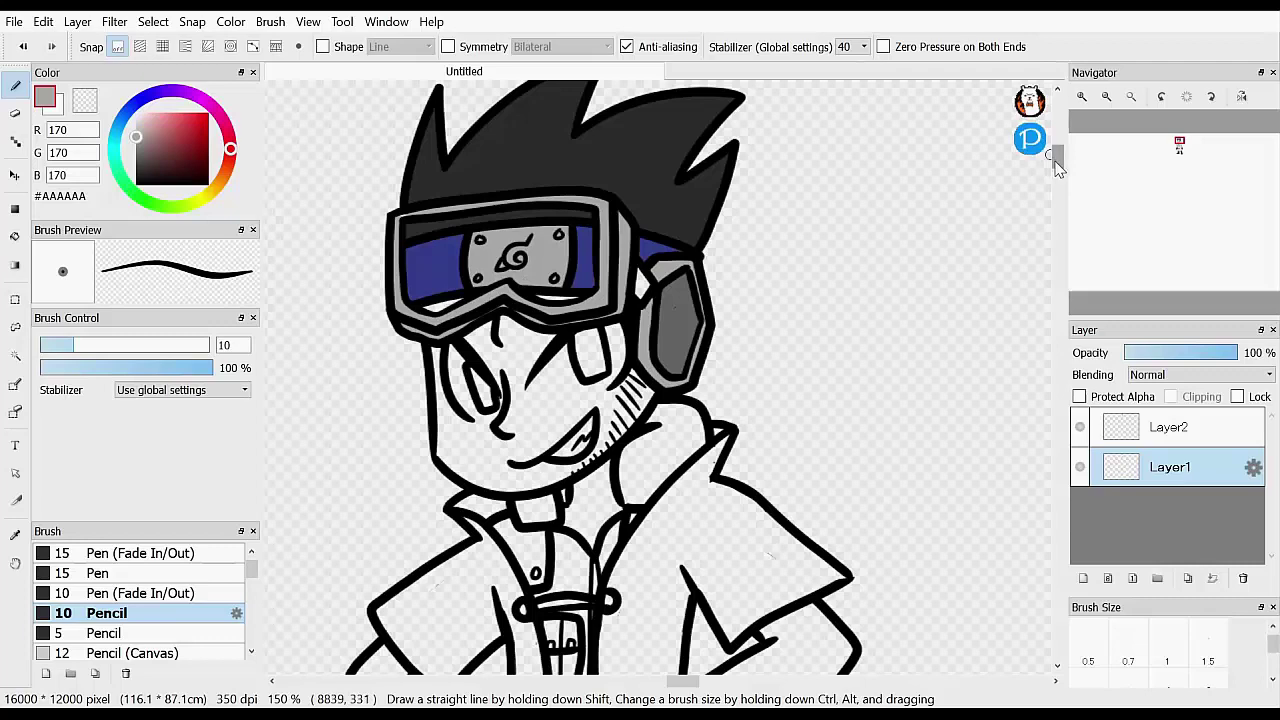
# Mix the brown skin tone #C0855F and fill the face with it
pyautogui.moveTo(1058, 160); pyautogui.dragTo(1058, 163)
pyautogui.moveTo(136, 128); pyautogui.dragTo(136, 125)
pyautogui.click(217, 187)
pyautogui.moveTo(217, 187); pyautogui.dragTo(223, 178)
pyautogui.moveTo(160, 142); pyautogui.dragTo(172, 133)
pyautogui.moveTo(224, 178); pyautogui.dragTo(226, 172)
pyautogui.moveTo(172, 135); pyautogui.dragTo(173, 131)
pyautogui.press('g')
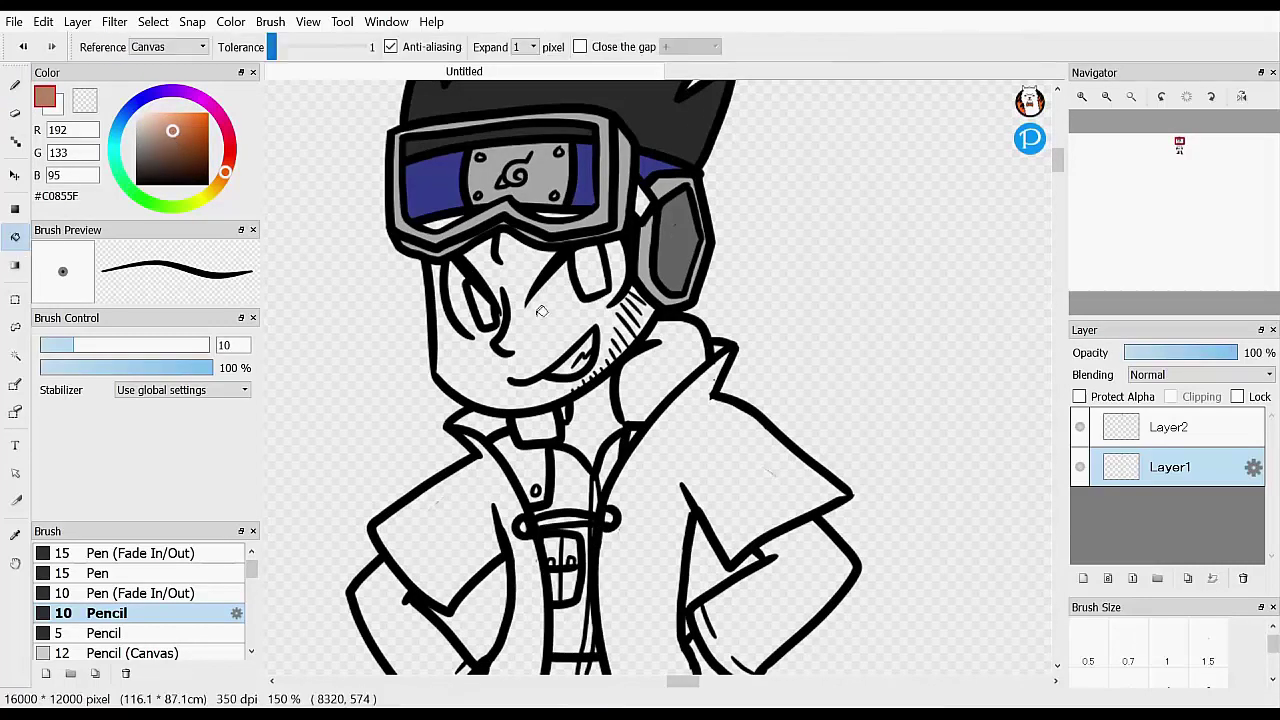
pyautogui.click(628, 300)
pyautogui.press('b')
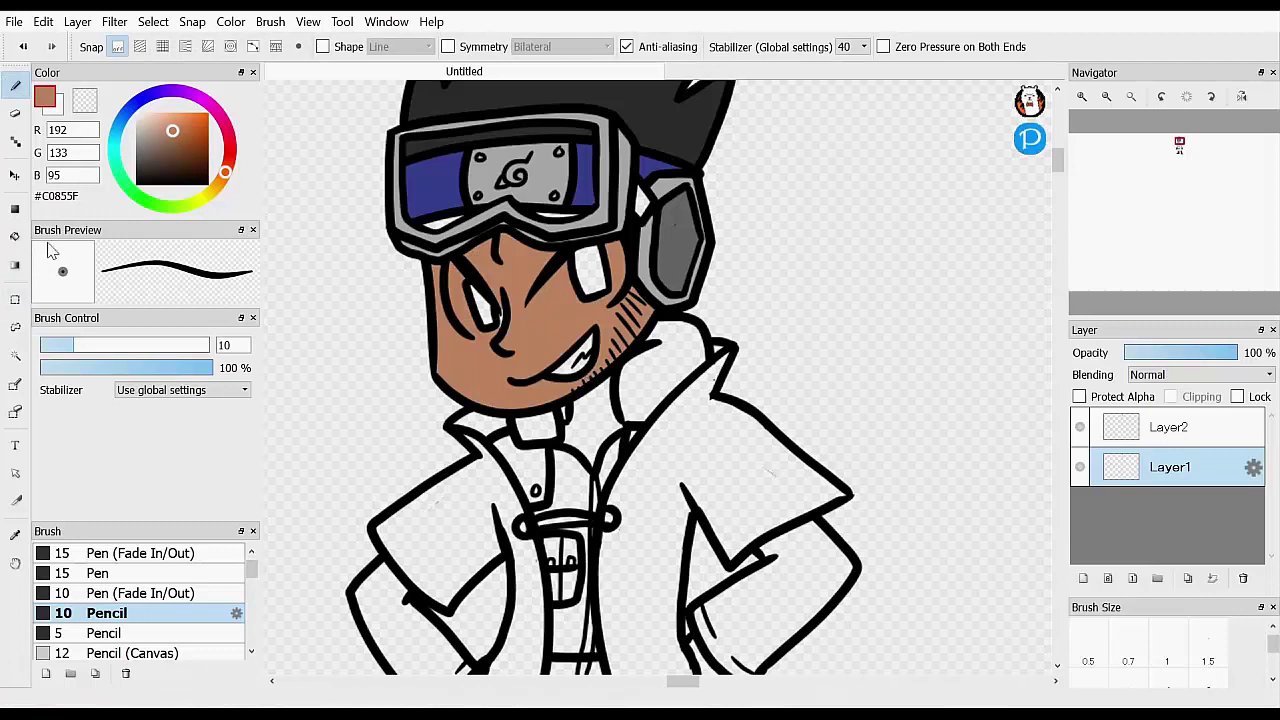
# Fill the neck and both hands with the skin tone #C0855F
pyautogui.click(16, 237)
pyautogui.click(593, 418)
pyautogui.moveTo(1059, 168); pyautogui.dragTo(1059, 179)
pyautogui.click(718, 428)
pyautogui.click(455, 438)
pyautogui.click(22, 88)
# Outline and fill the white of the eye nearest the ear cup with #DCDCDC
pyautogui.scroll(5, 691, 349)
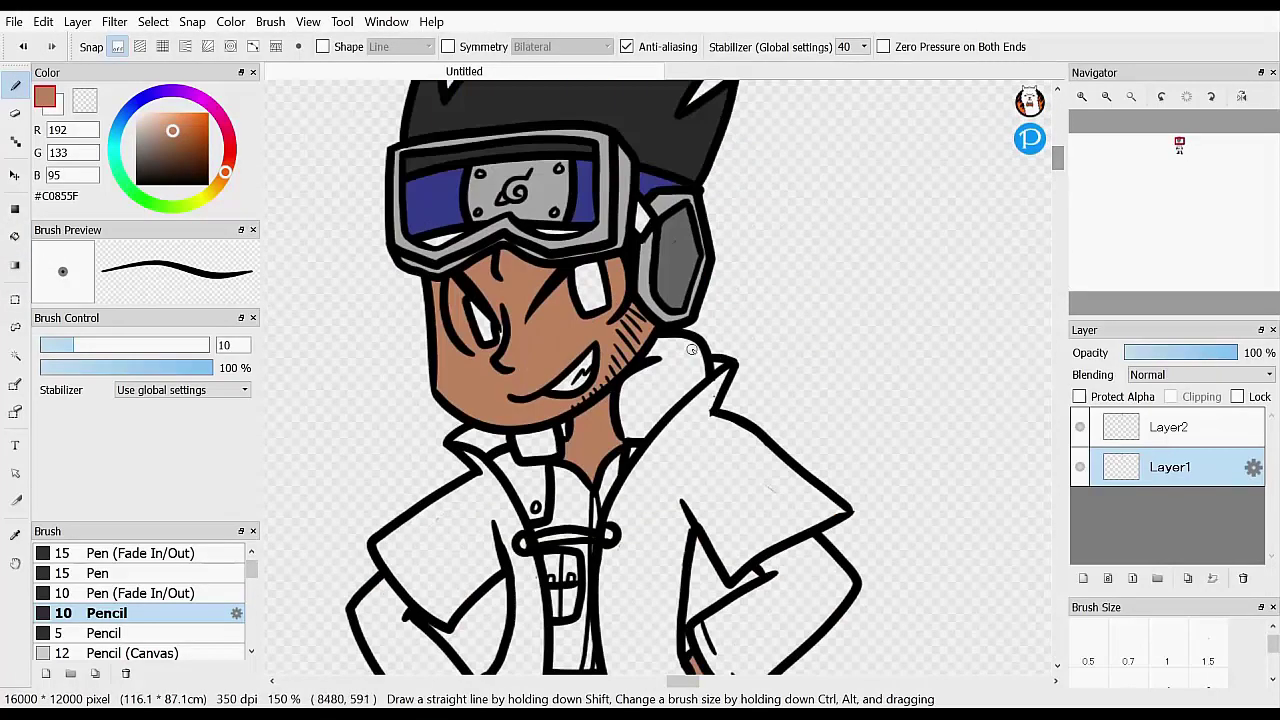
pyautogui.click(135, 122)
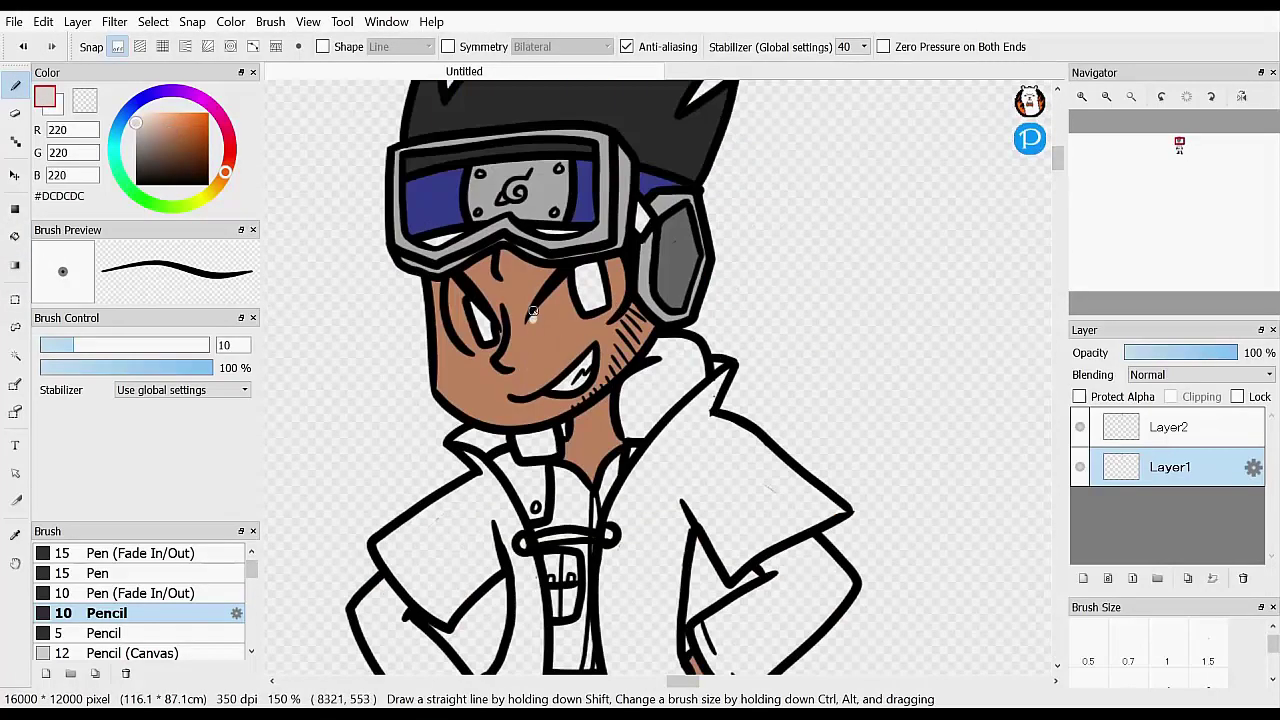
pyautogui.moveTo(533, 312); pyautogui.dragTo(629, 289)
pyautogui.click(17, 237)
pyautogui.click(567, 311)
# Paint the other eye's white with #DCDCDC and the skin slivers inside the goggles below the headband with #C0855F
pyautogui.rightClick(541, 355)
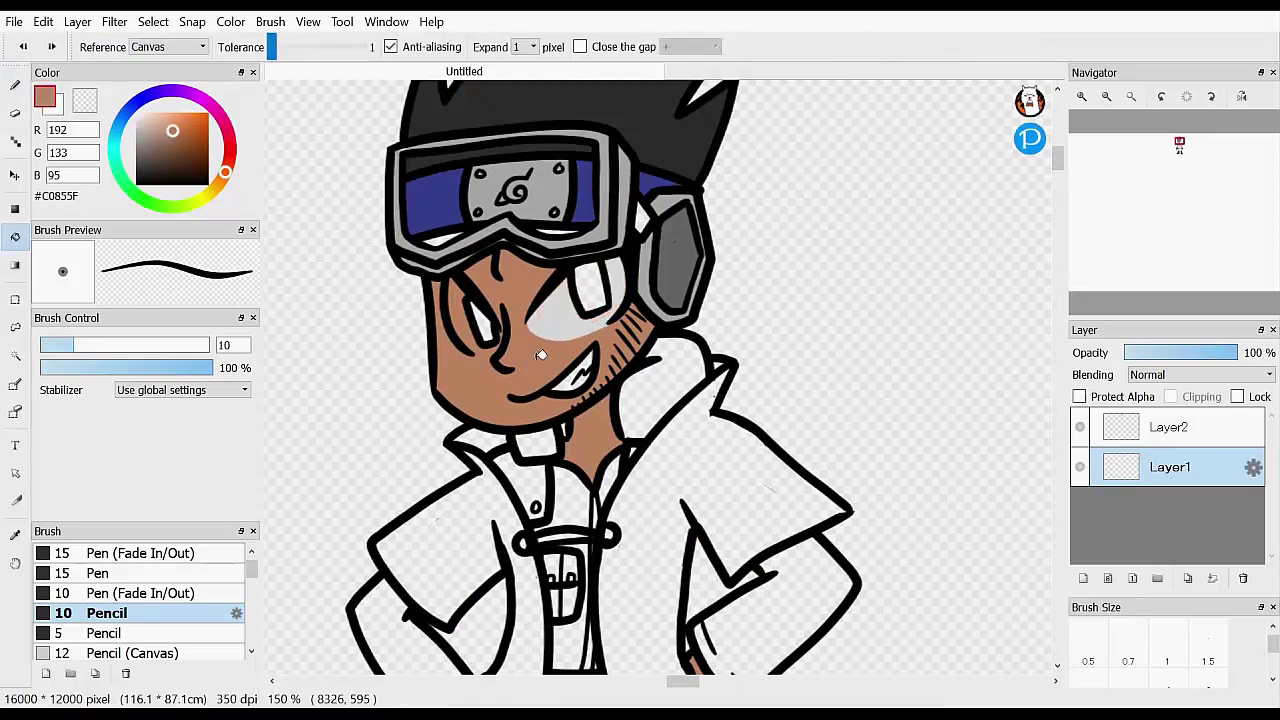
pyautogui.keyDown('alt'); pyautogui.click(545, 328); pyautogui.keyUp('alt')
pyautogui.press('b')
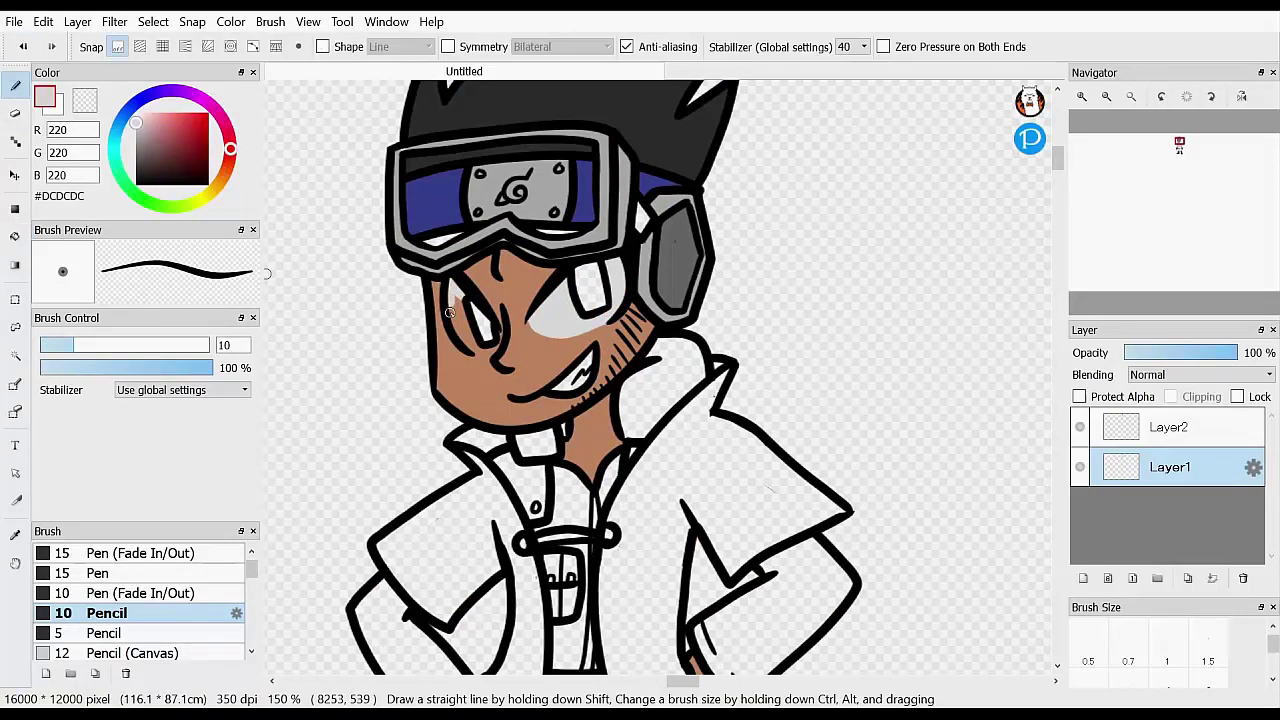
pyautogui.moveTo(460, 304); pyautogui.dragTo(489, 343)
pyautogui.keyDown('alt'); pyautogui.click(528, 282); pyautogui.keyUp('alt')
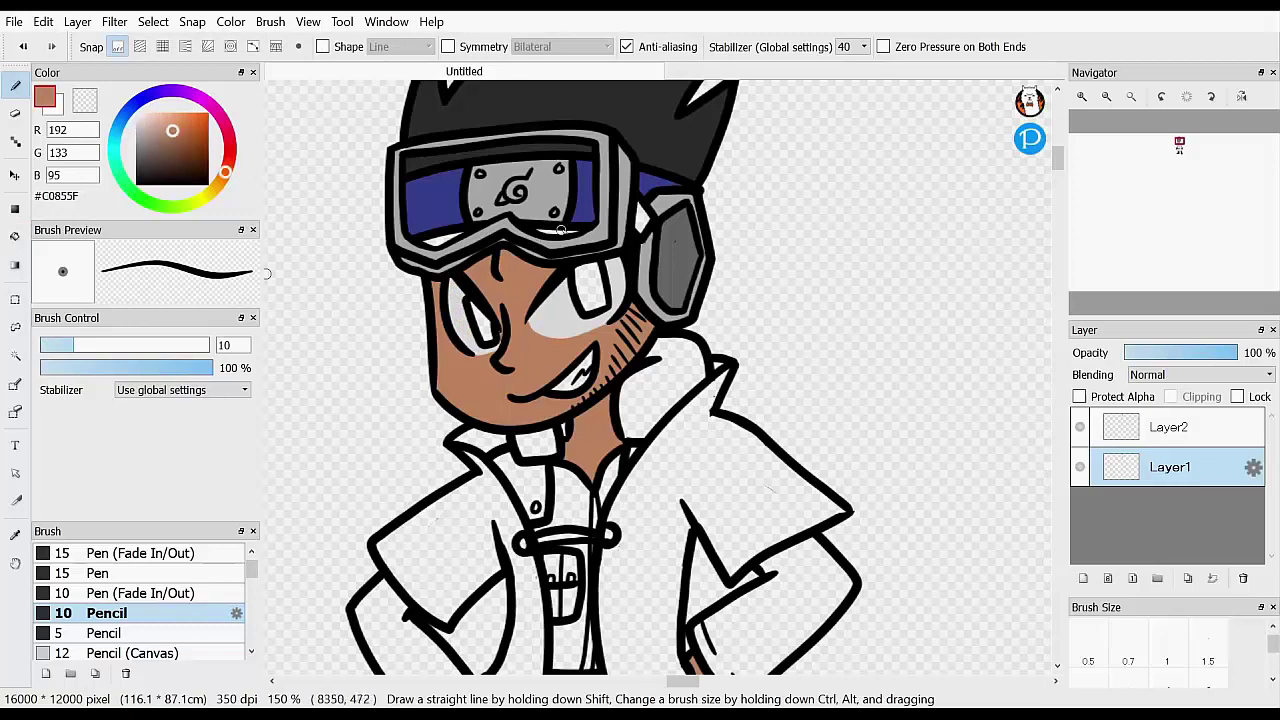
pyautogui.moveTo(476, 238); pyautogui.dragTo(424, 244)
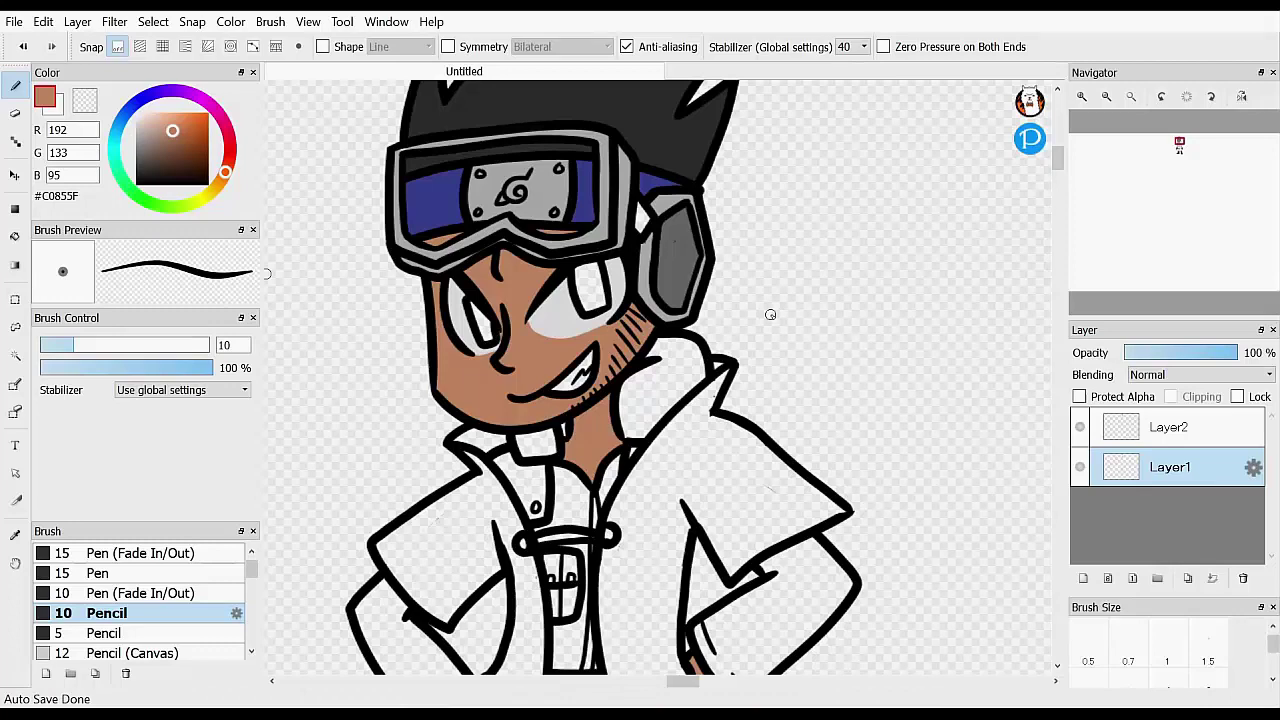
# Set the color to R 2, G 130, B 201 and paint both irises with the 10 px Pencil
pyautogui.click(88, 130)
pyautogui.press('BackSpace')
pyautogui.press('BackSpace')
pyautogui.press('BackSpace')
pyautogui.write('2')
pyautogui.click(86, 152)
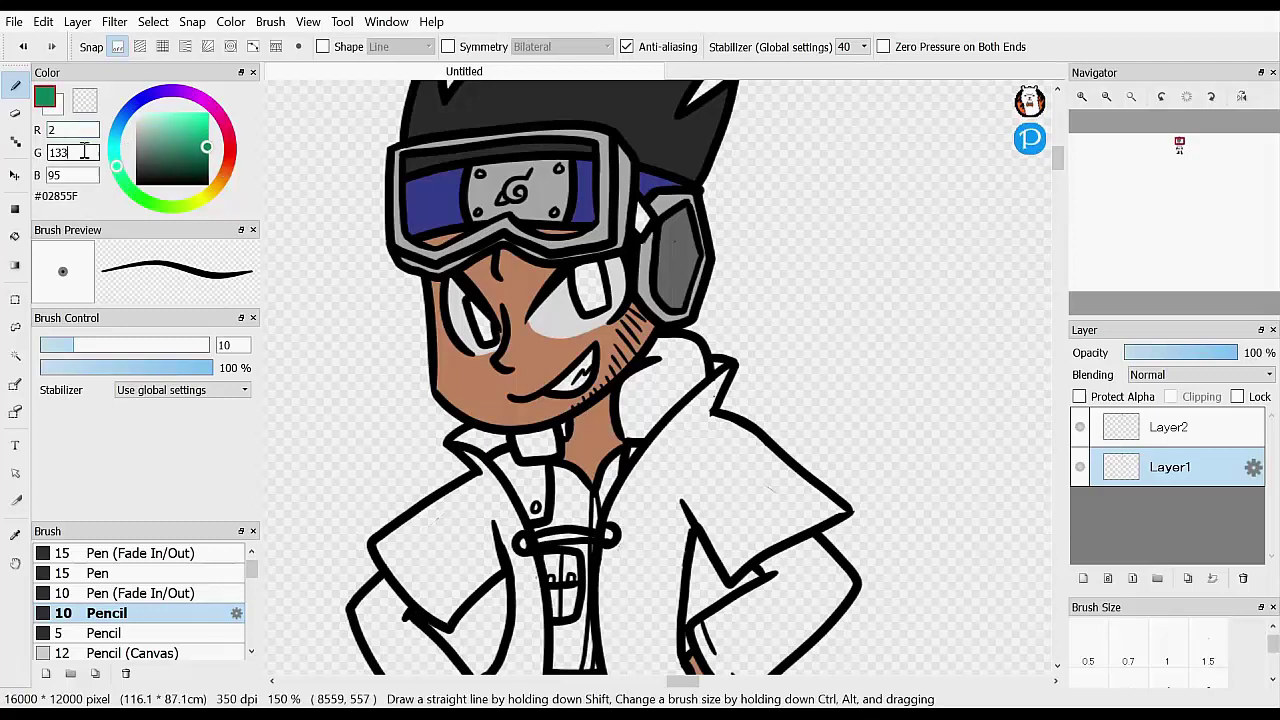
pyautogui.press('BackSpace')
pyautogui.press('BackSpace')
pyautogui.press('BackSpace')
pyautogui.write('130')
pyautogui.press('Tab')
pyautogui.press('BackSpace')
pyautogui.write('201')
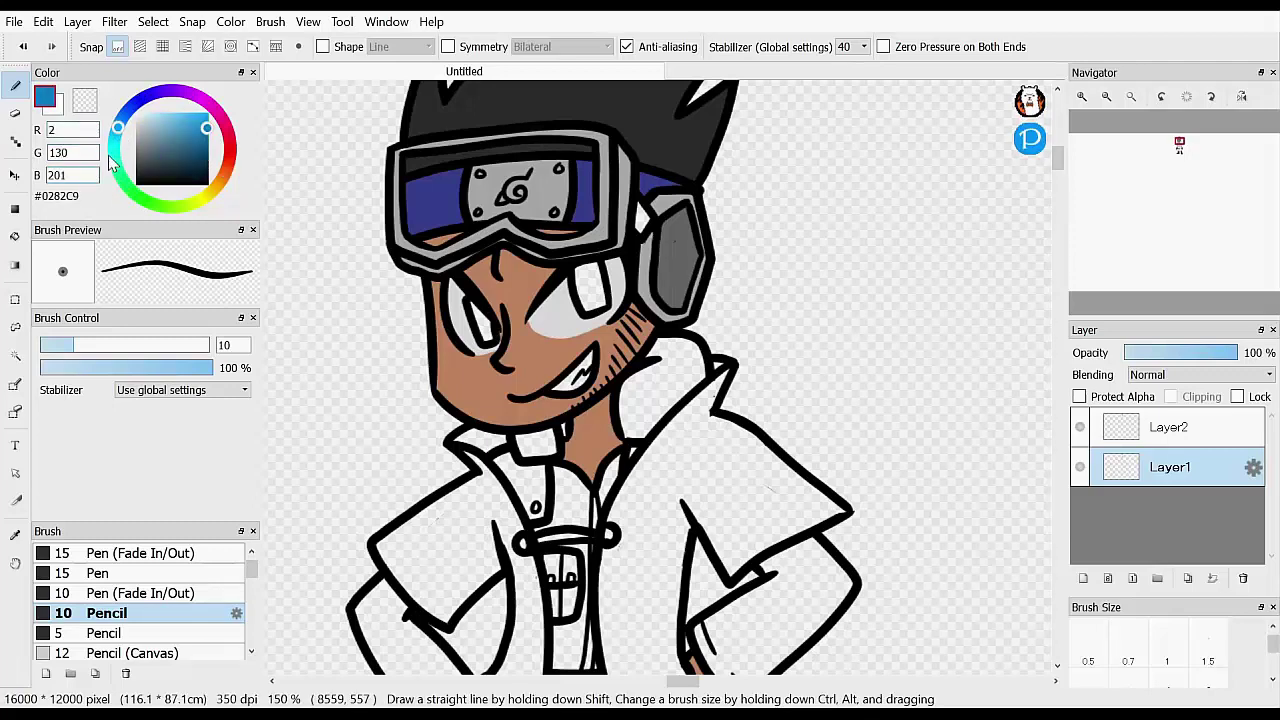
pyautogui.moveTo(476, 306); pyautogui.dragTo(482, 322)
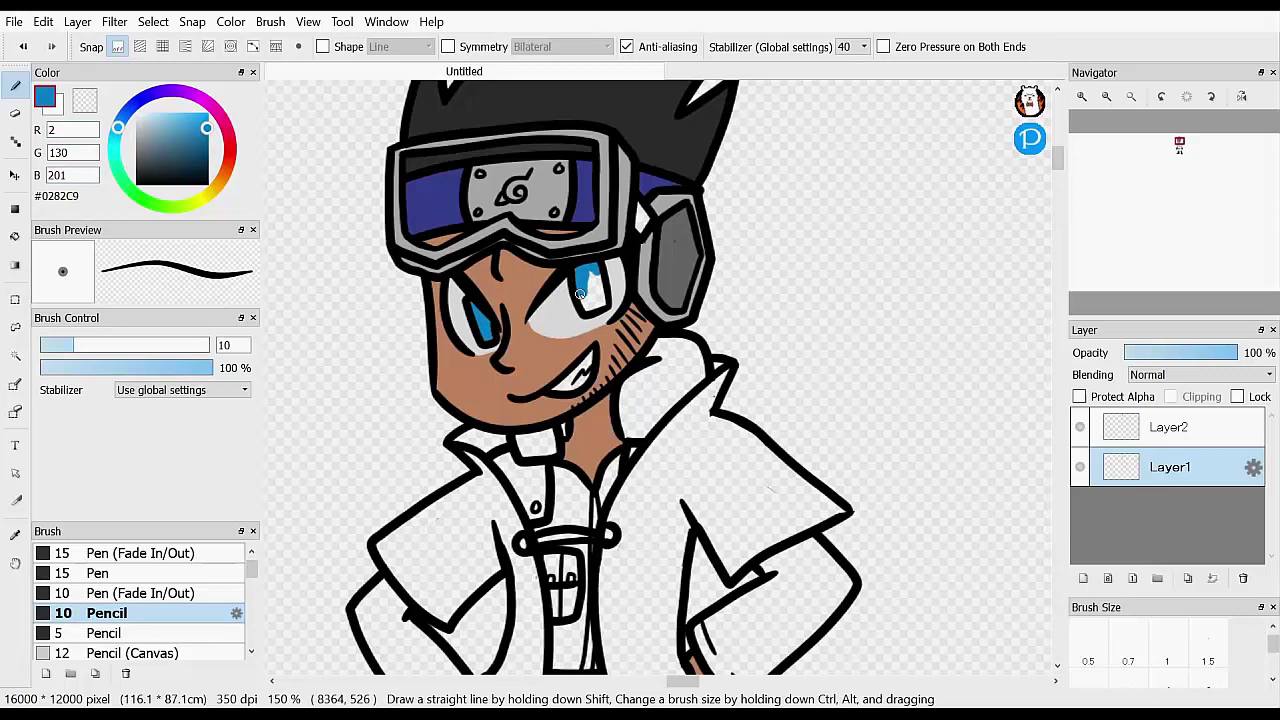
pyautogui.moveTo(580, 294); pyautogui.dragTo(591, 292)
# Set the color to R 0, G 69, B 180 and fill both shirt sleeves below the cloak's short sleeves
pyautogui.moveTo(1060, 164); pyautogui.dragTo(1060, 174)
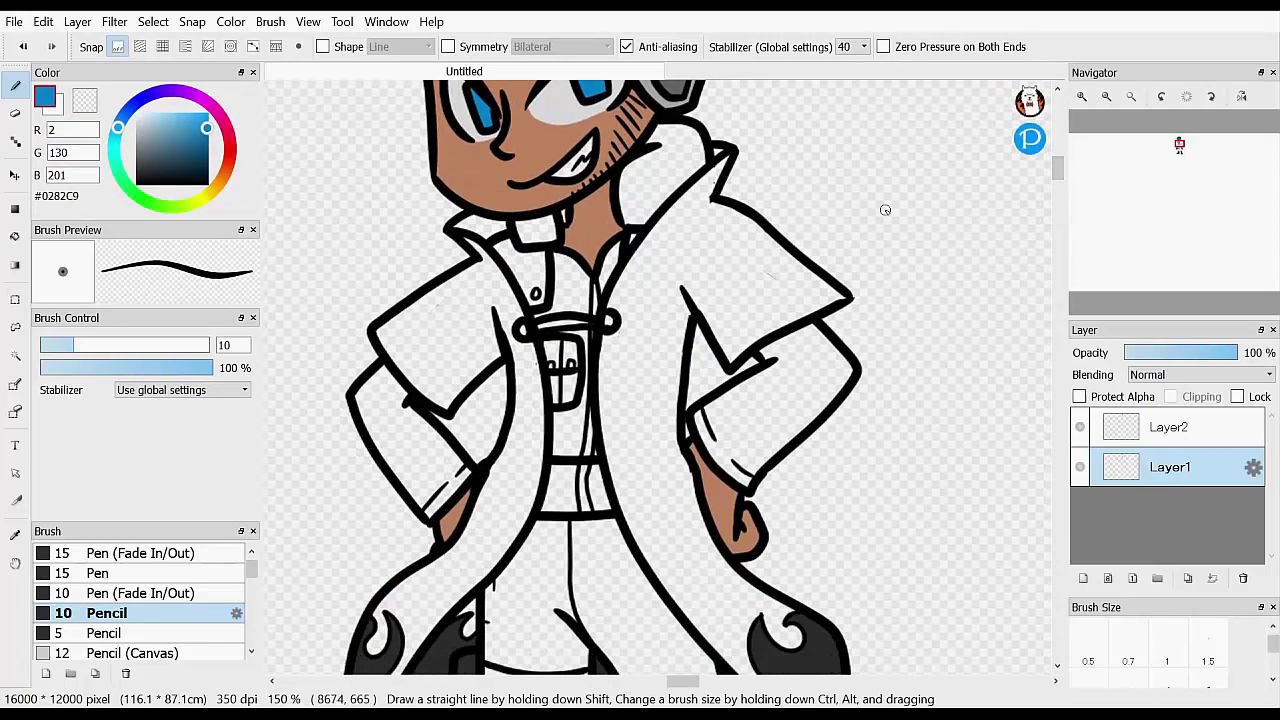
pyautogui.click(94, 155)
pyautogui.press('BackSpace')
pyautogui.press('BackSpace')
pyautogui.press('BackSpace')
pyautogui.write('69')
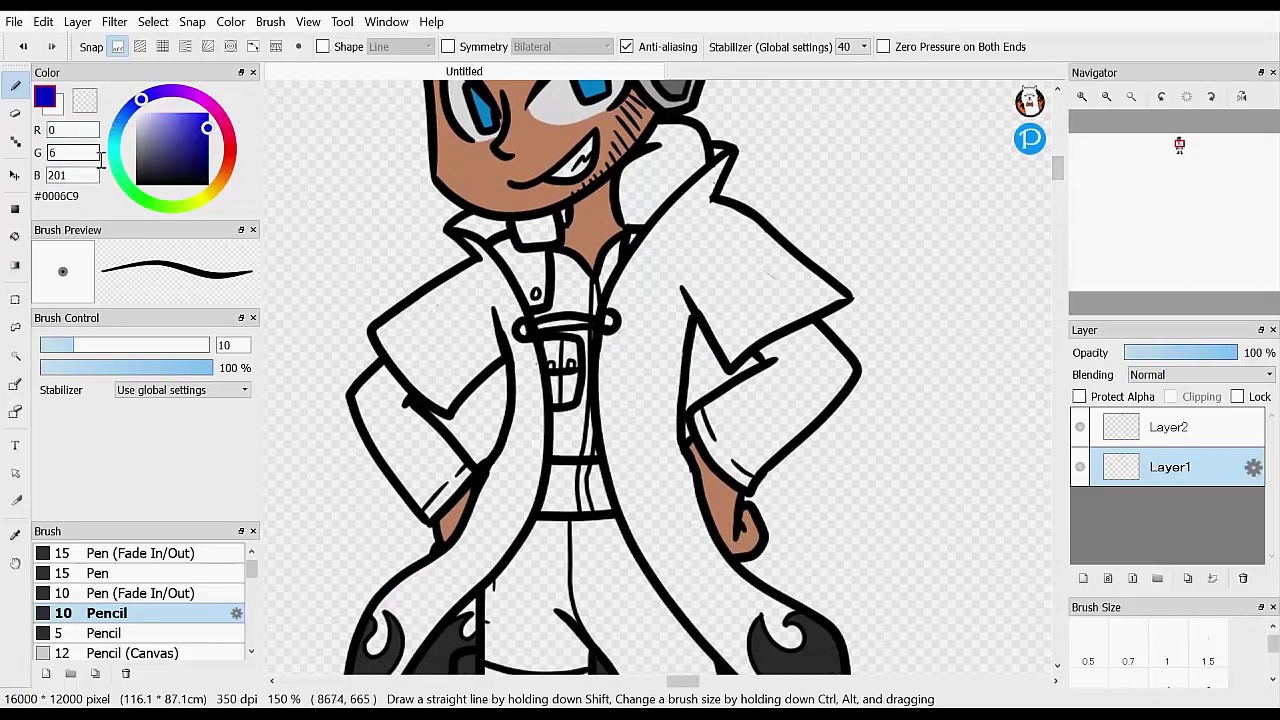
pyautogui.click(97, 173)
pyautogui.press('BackSpace')
pyautogui.press('BackSpace')
pyautogui.press('BackSpace')
pyautogui.write('180')
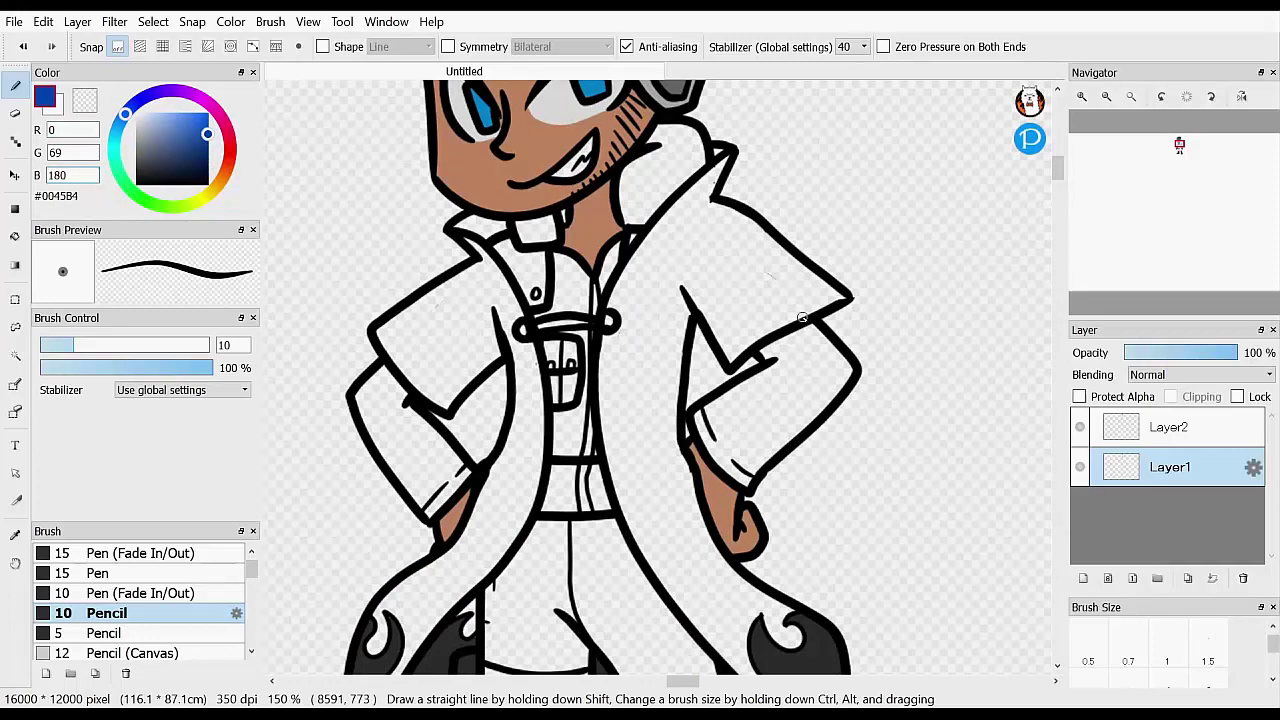
pyautogui.click(15, 237)
pyautogui.click(415, 442)
pyautogui.click(789, 389)
# Fill the trousers with the dark blue #0045B4
pyautogui.click(554, 340)
pyautogui.moveTo(1058, 168)
pyautogui.mouseDown()
pyautogui.moveTo(1058, 182)
pyautogui.moveTo(1063, 172)
pyautogui.mouseUp()
pyautogui.click(645, 370)
pyautogui.click(537, 510)
# Fill the bandage wraps around the thigh with light gray #AAAAAA
pyautogui.click(15, 87)
pyautogui.rightClick(605, 147)
pyautogui.click(15, 237)
pyautogui.click(522, 340)
pyautogui.click(576, 347)
pyautogui.click(504, 391)
# Sample the iris blue #0282C9 and fill the cloak with it
pyautogui.press('n')
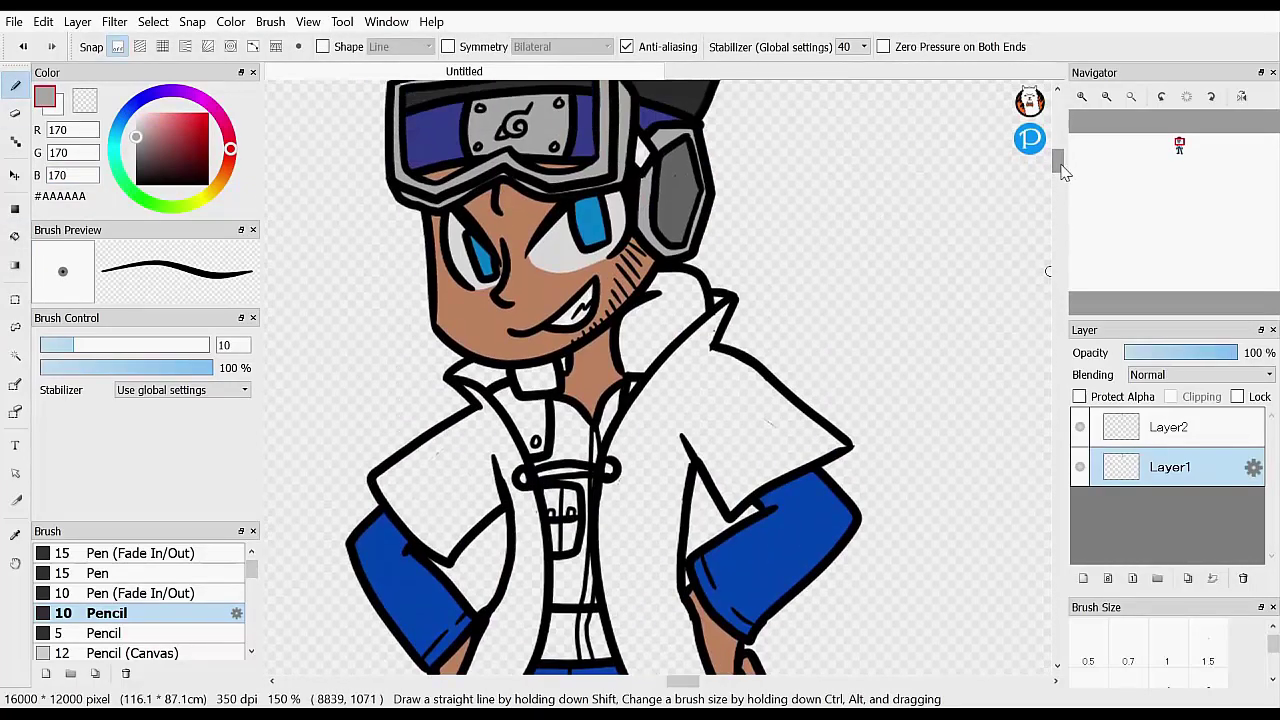
pyautogui.keyDown('alt'); pyautogui.click(594, 226); pyautogui.keyUp('alt')
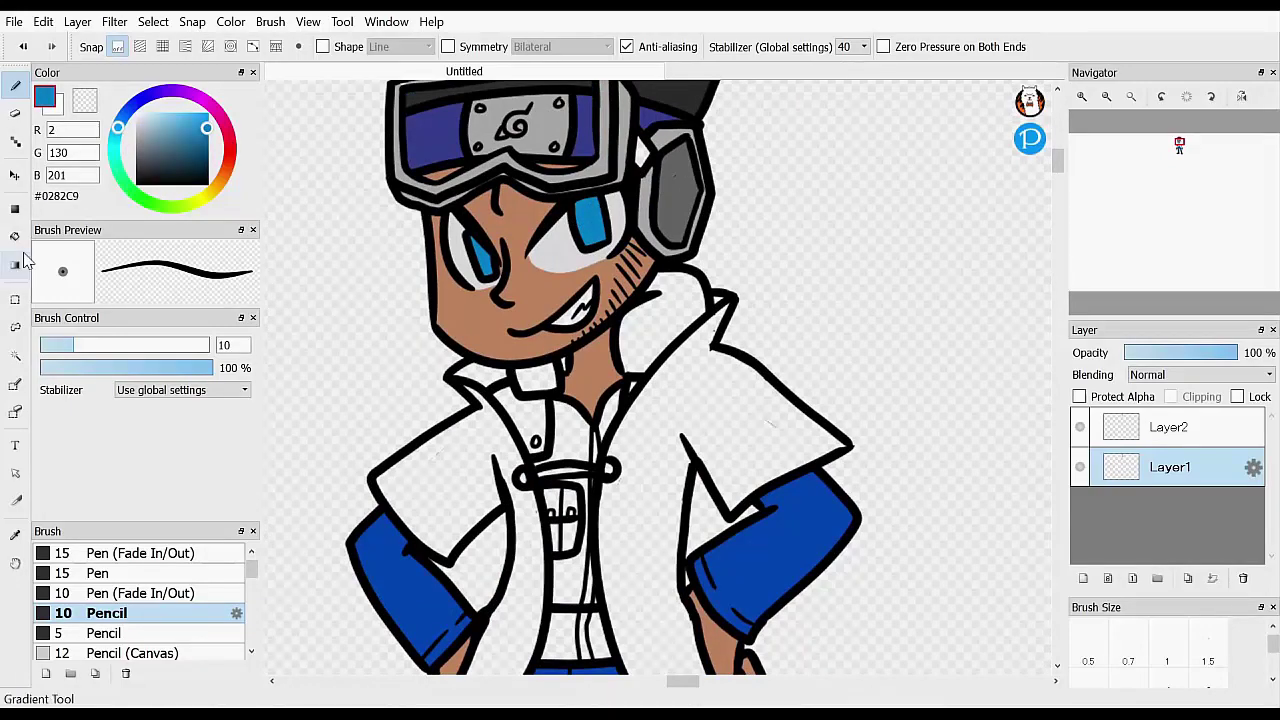
pyautogui.press('g')
pyautogui.click(663, 429)
pyautogui.moveTo(1060, 172)
pyautogui.mouseDown()
pyautogui.moveTo(1060, 184)
pyautogui.moveTo(1058, 156)
pyautogui.moveTo(1058, 192)
pyautogui.moveTo(1058, 166)
pyautogui.mouseUp()
# Paint the small neck collar, the vest front with its pocket, and the waistband with dark gray #2B2B2B
pyautogui.press('b')
pyautogui.keyDown('alt'); pyautogui.click(478, 412); pyautogui.keyUp('alt')
pyautogui.moveTo(559, 247); pyautogui.dragTo(549, 260)
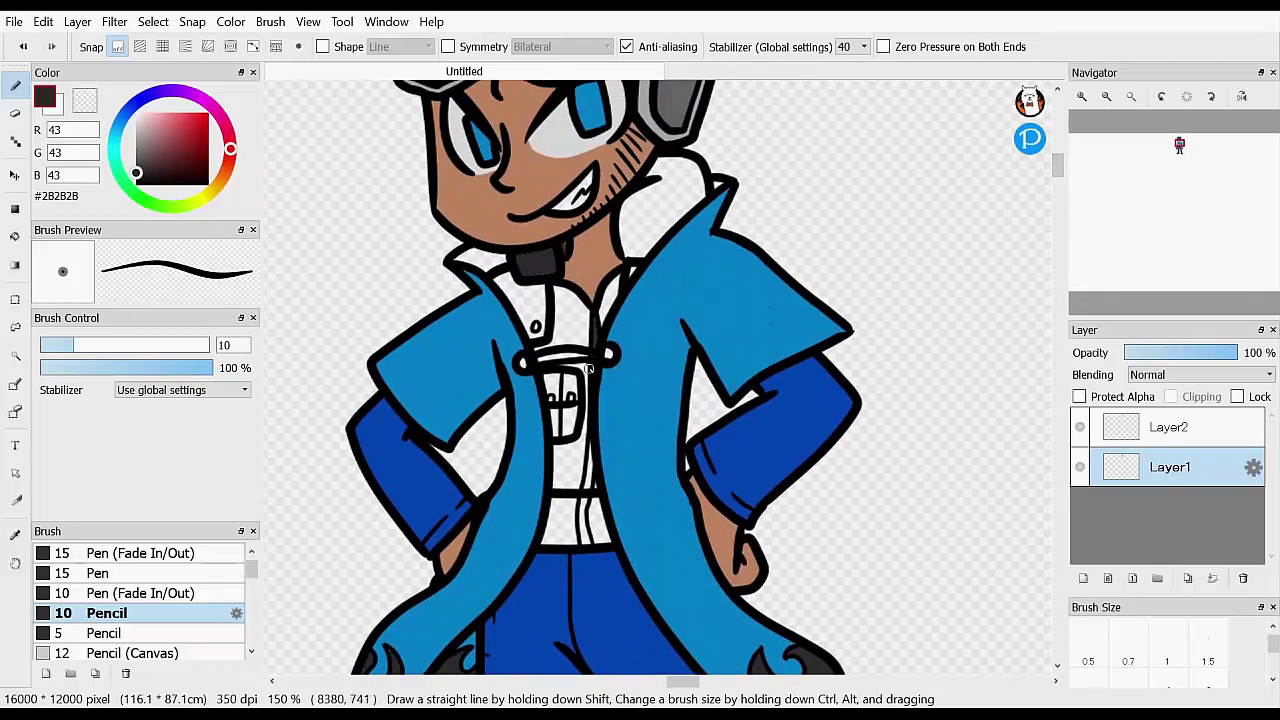
pyautogui.moveTo(588, 368)
pyautogui.mouseDown()
pyautogui.moveTo(586, 515)
pyautogui.moveTo(591, 506)
pyautogui.mouseUp()
pyautogui.moveTo(600, 324); pyautogui.dragTo(613, 293)
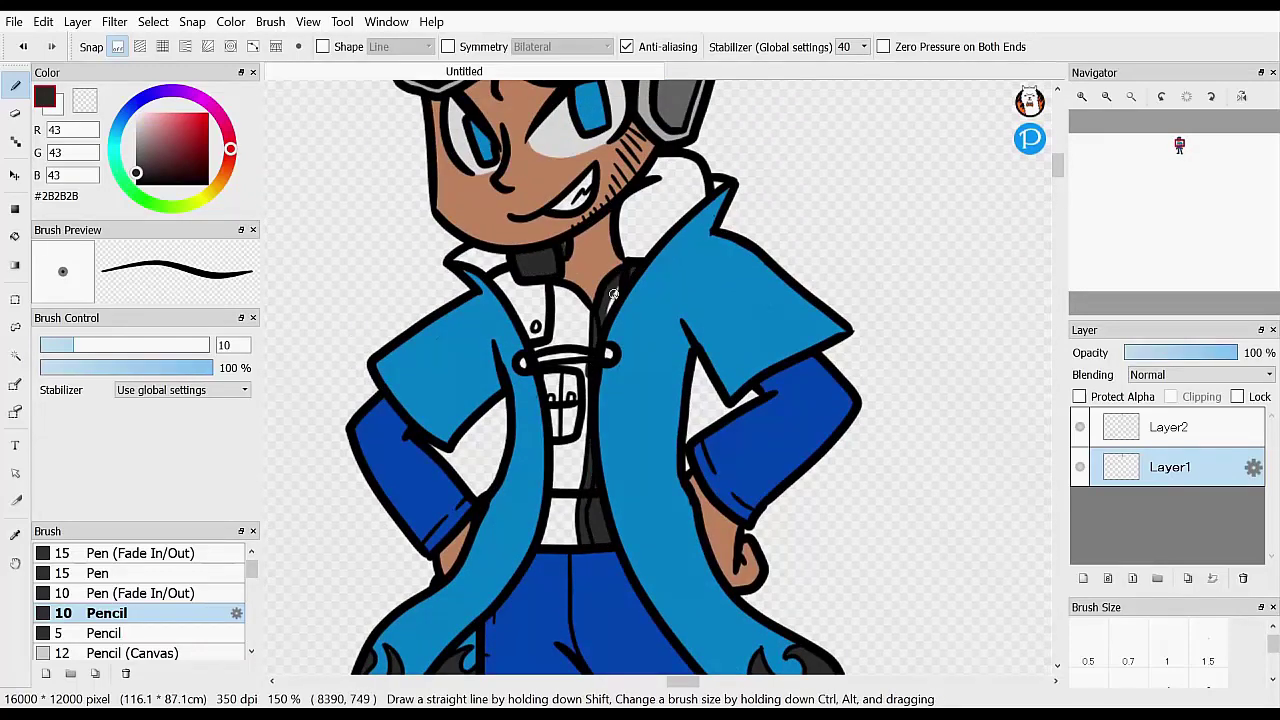
pyautogui.moveTo(586, 368)
pyautogui.mouseDown()
pyautogui.moveTo(555, 415)
pyautogui.moveTo(580, 385)
pyautogui.moveTo(557, 480)
pyautogui.moveTo(567, 436)
pyautogui.moveTo(577, 473)
pyautogui.mouseUp()
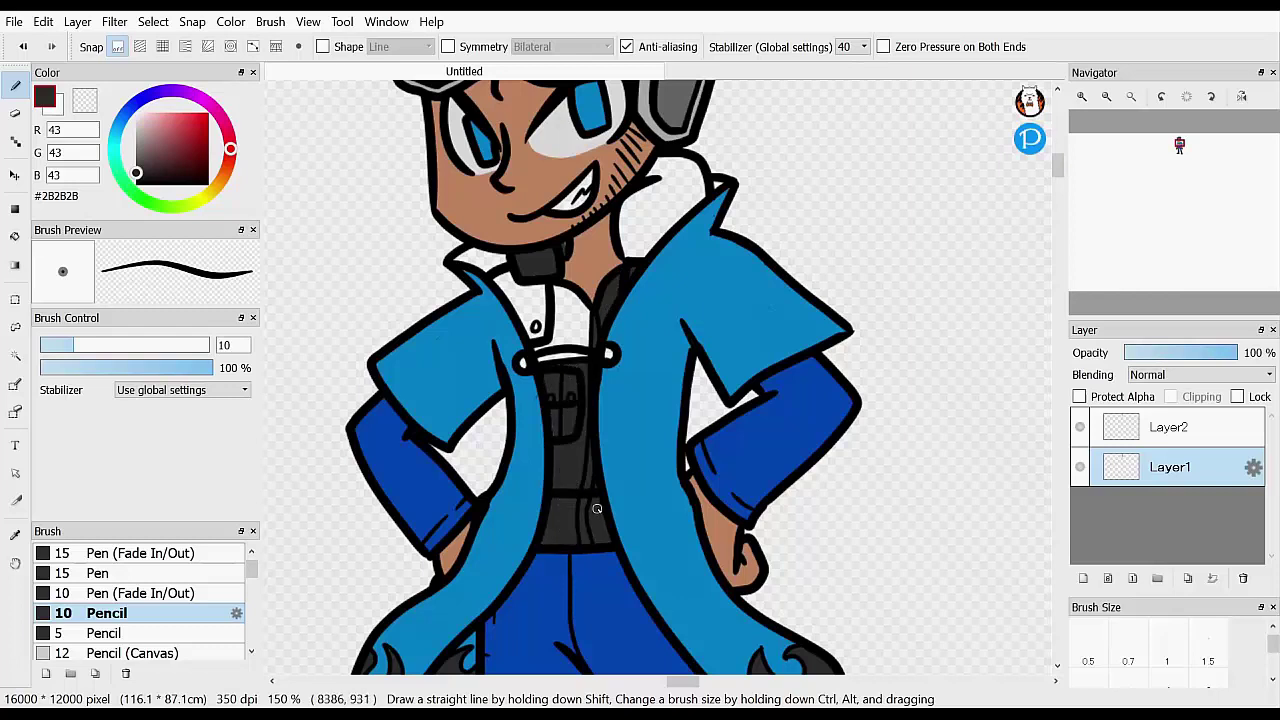
# Fill the high collar behind the neck and the upper vest panels with dark gray #2B2B2B
pyautogui.press('g')
pyautogui.click(655, 218)
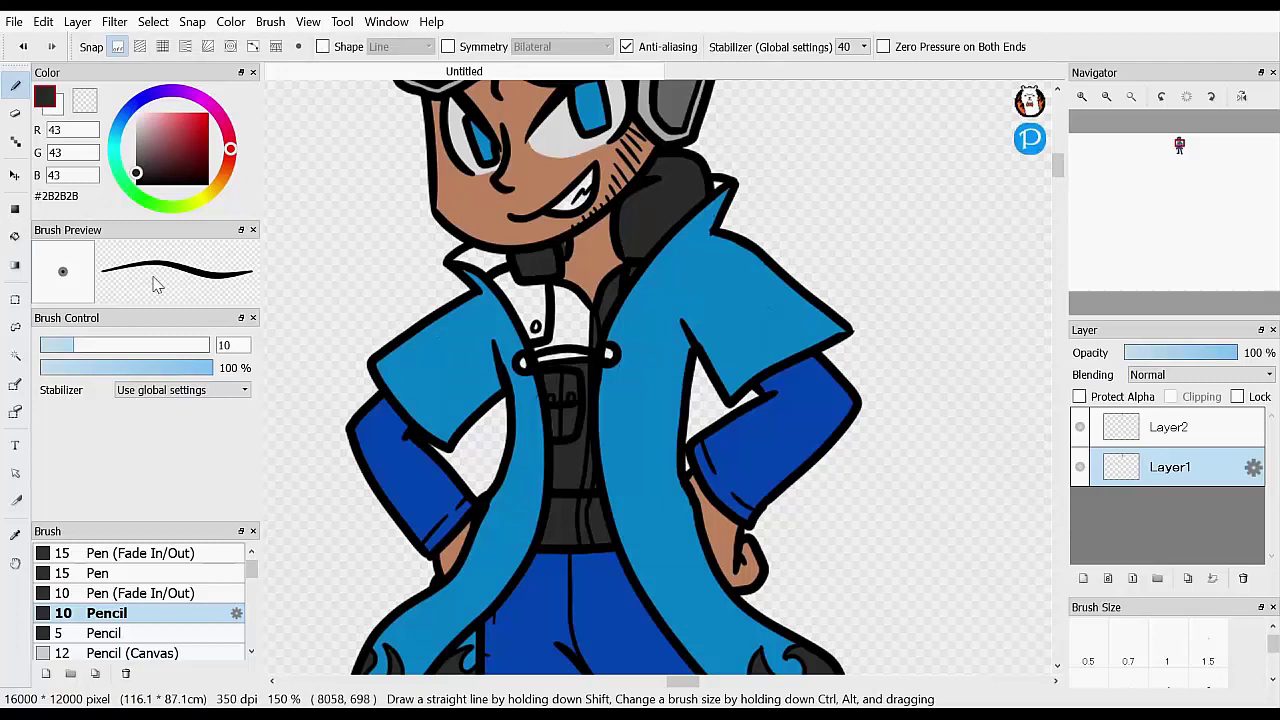
pyautogui.click(15, 236)
pyautogui.click(569, 312)
pyautogui.click(527, 306)
# Paint the vest button with gray #666666 and the chest strap with its end knobs in dark blue #0045B4
pyautogui.click(15, 86)
pyautogui.rightClick(670, 100)
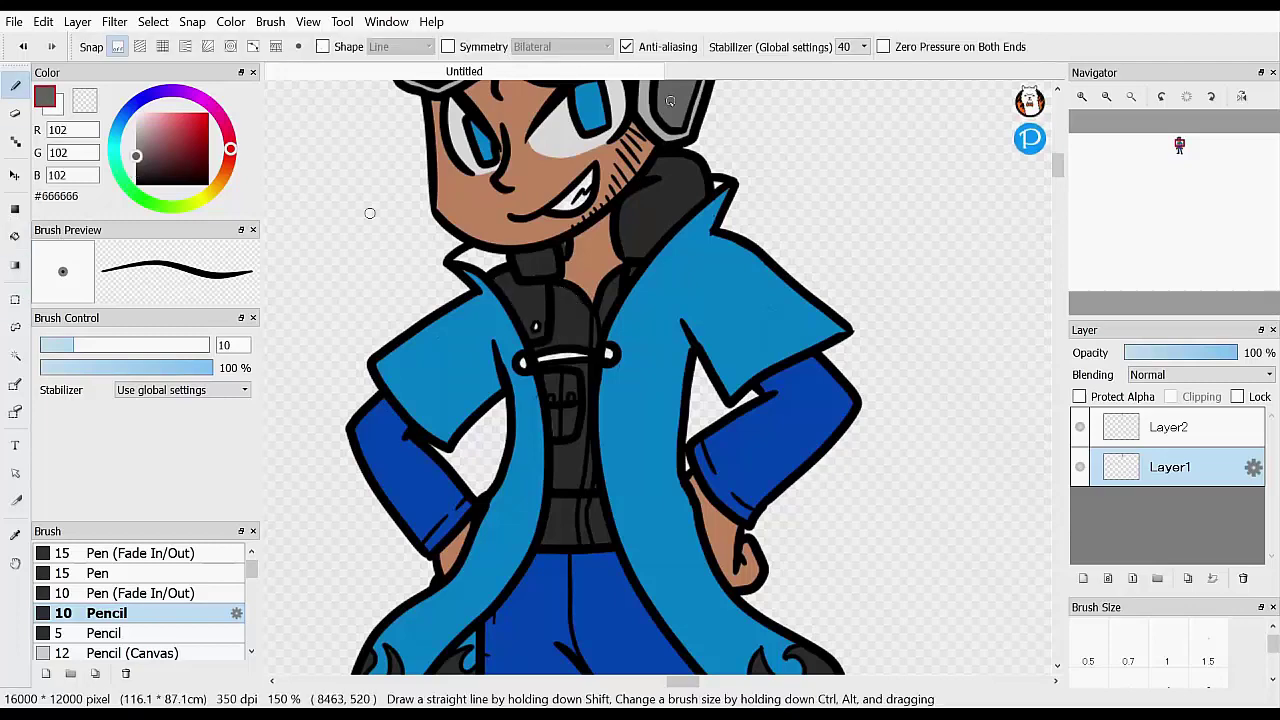
pyautogui.keyDown('alt'); pyautogui.click(736, 435); pyautogui.keyUp('alt')
# Paint the cloak's turned-up collar flaps with #0282C9, and switch to Layer2 with the transparent color
pyautogui.keyDown('alt'); pyautogui.click(681, 266); pyautogui.keyUp('alt')
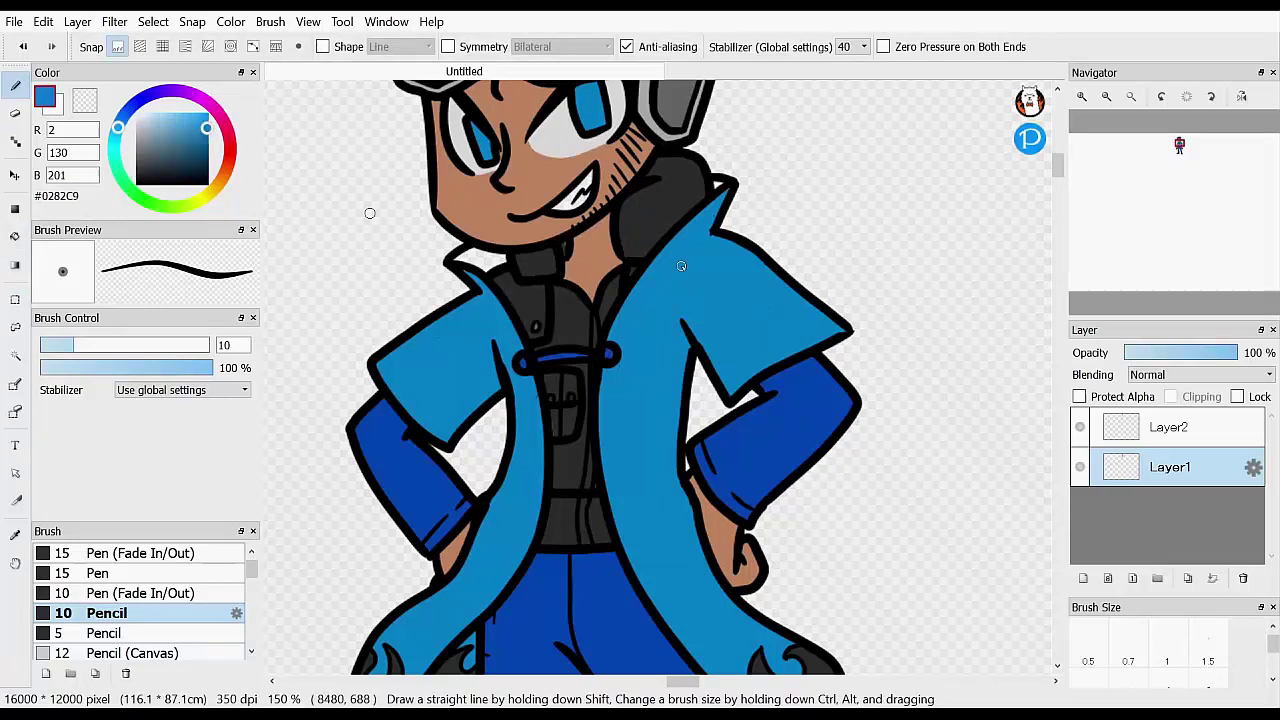
pyautogui.moveTo(1059, 172)
pyautogui.mouseDown()
pyautogui.moveTo(1062, 154)
pyautogui.moveTo(1060, 180)
pyautogui.moveTo(1062, 168)
pyautogui.mouseUp()
pyautogui.keyDown('alt'); pyautogui.click(482, 142); pyautogui.keyUp('alt')
pyautogui.keyDown('alt'); pyautogui.click(643, 318); pyautogui.keyUp('alt')
pyautogui.keyDown('alt'); pyautogui.click(485, 376); pyautogui.keyUp('alt')
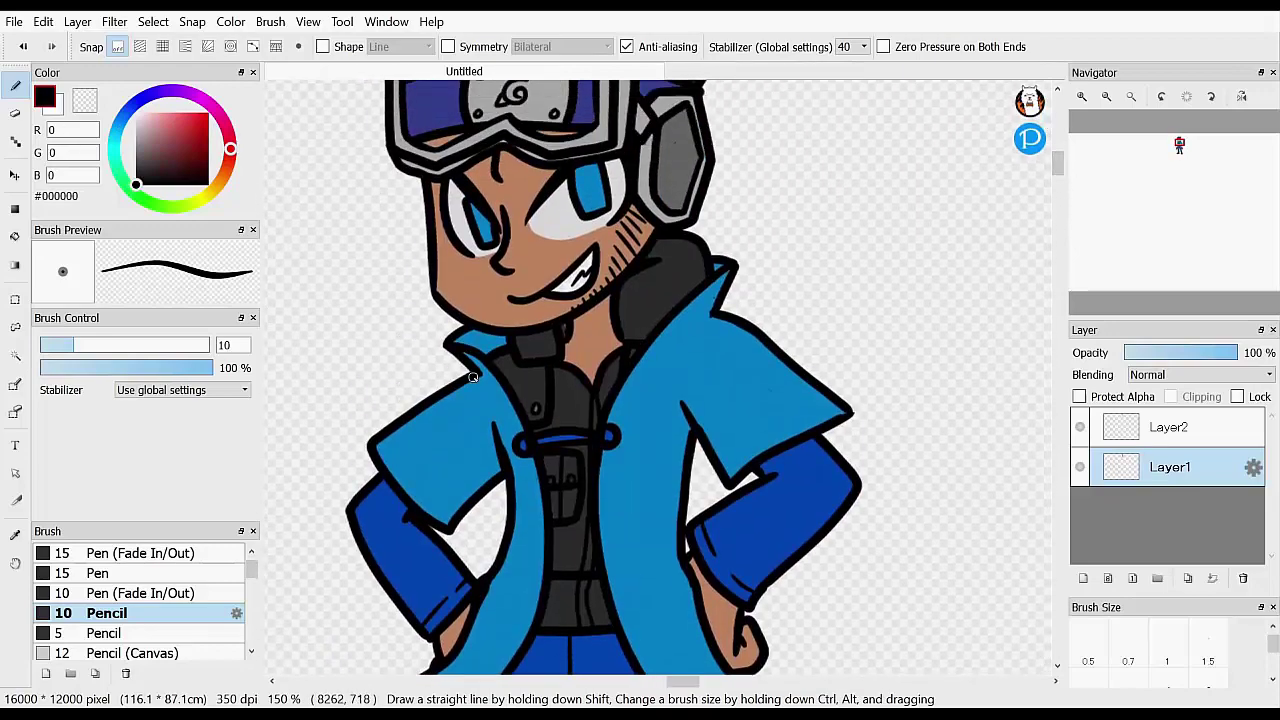
pyautogui.press('Up')
pyautogui.press('z')
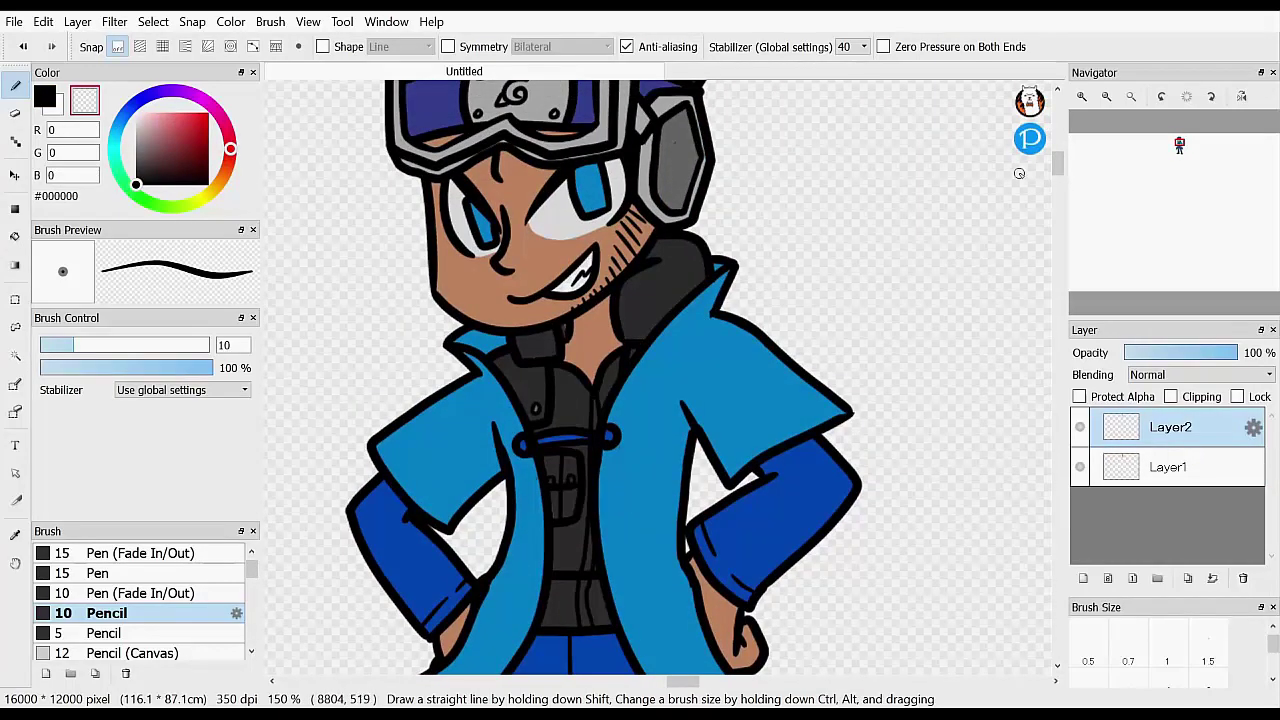
# Draw a rectangular selection around the whole character
pyautogui.scroll(1, 1040, 175)
pyautogui.scroll(-5, 1057, 190)
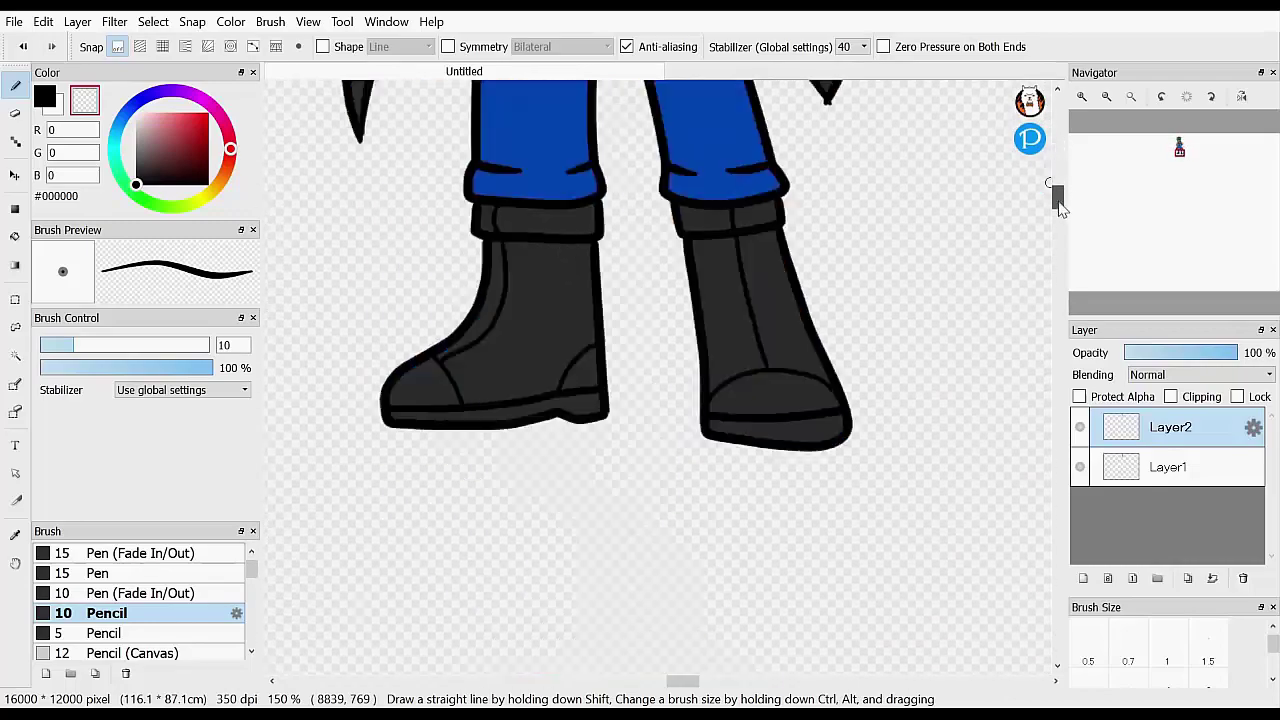
pyautogui.click(1106, 97)
pyautogui.click(1106, 97)
pyautogui.moveTo(1059, 204)
pyautogui.mouseDown()
pyautogui.moveTo(1060, 175)
pyautogui.moveTo(1064, 211)
pyautogui.mouseUp()
pyautogui.click(1106, 97)
pyautogui.click(15, 300)
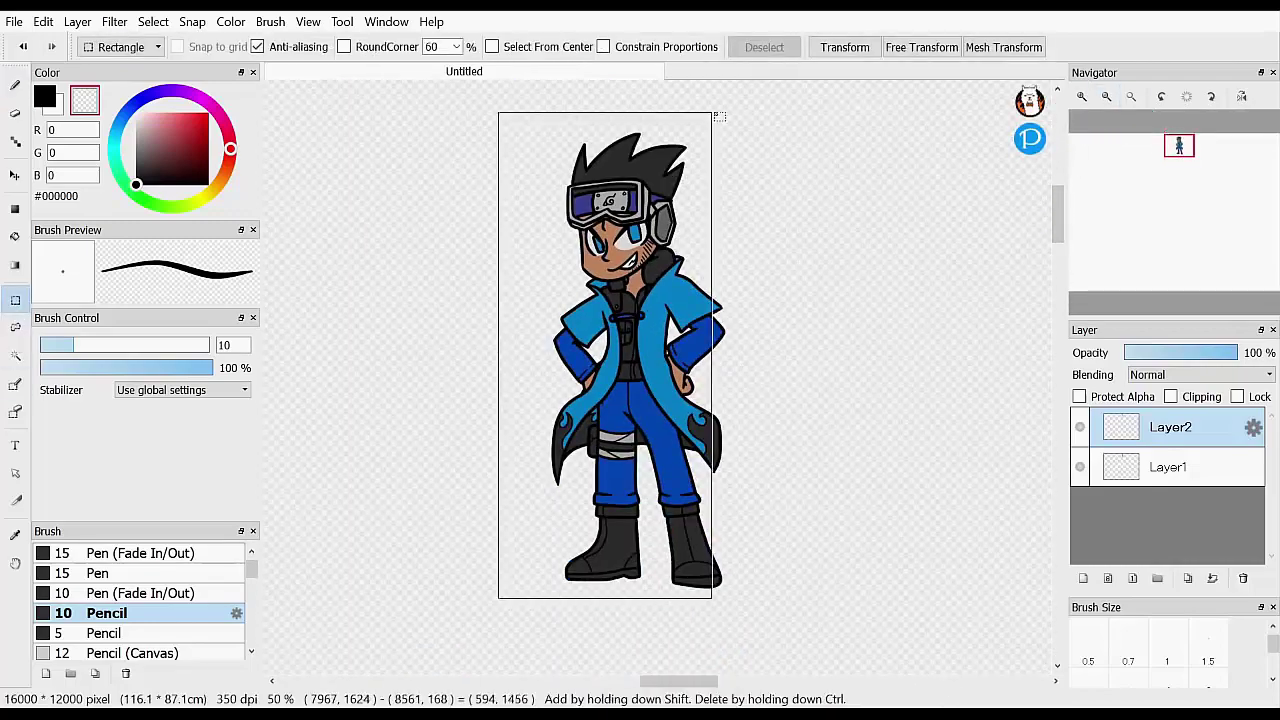